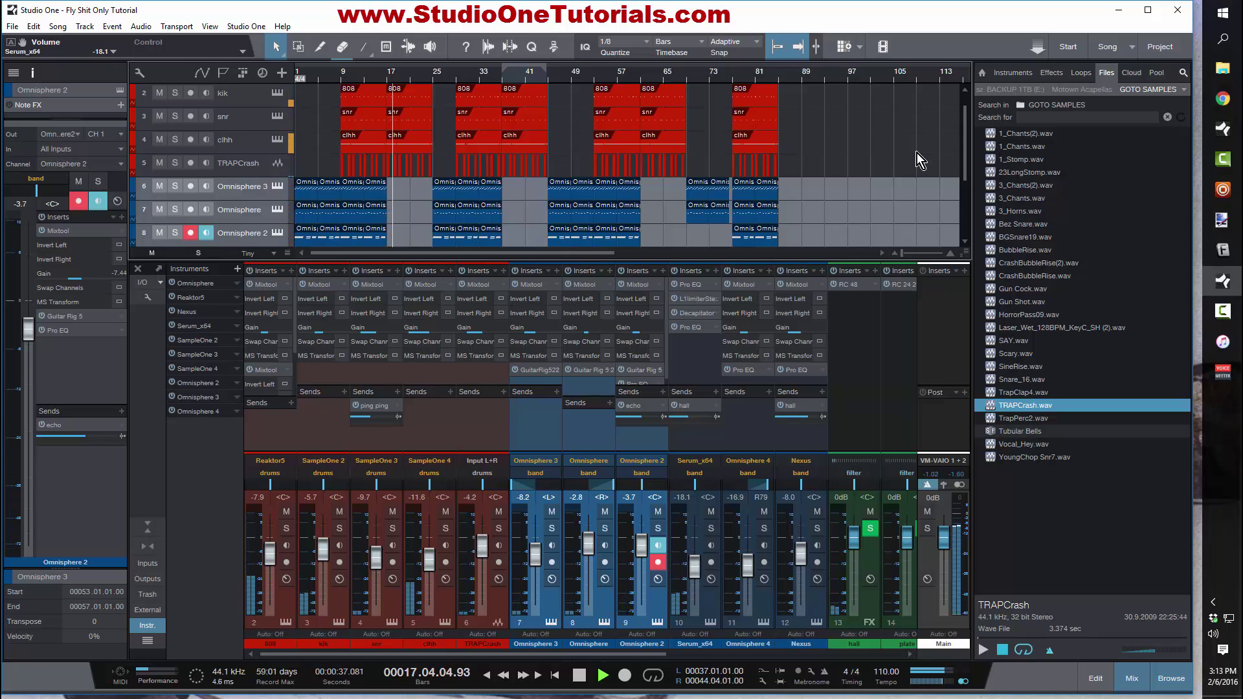
Step: Stop playback and look over the arrangement's drum and instrument tracks
key("space")
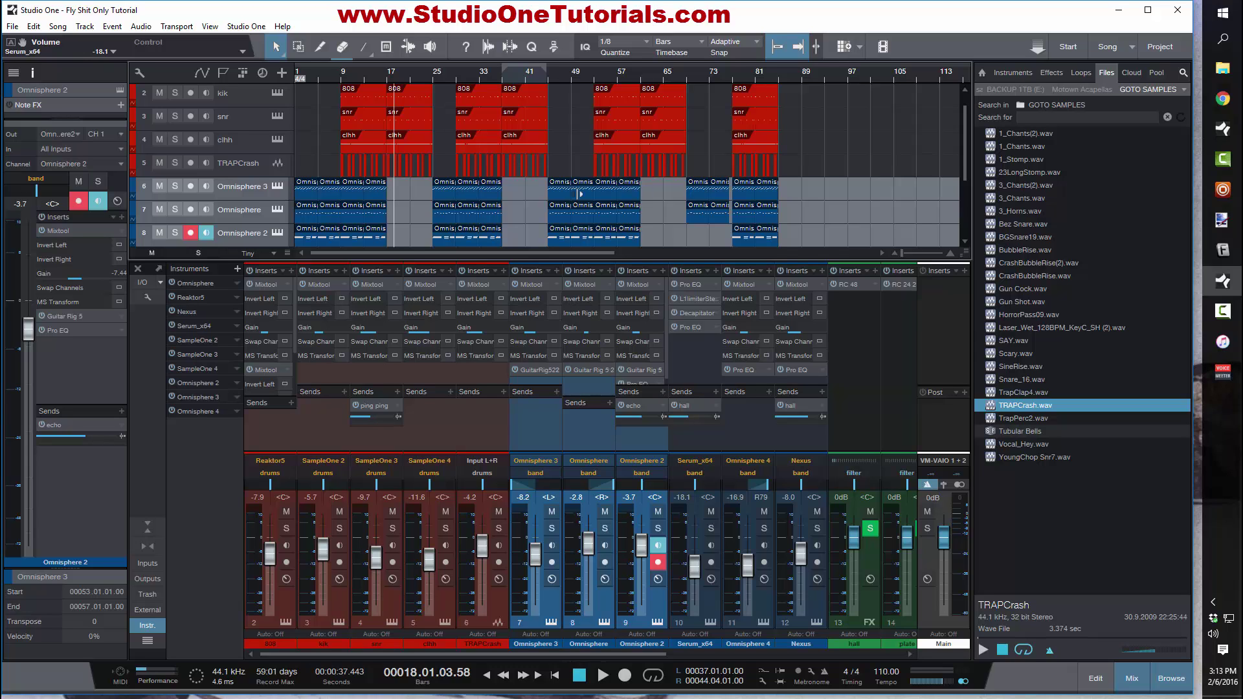
scroll(416, 187, "down", 3)
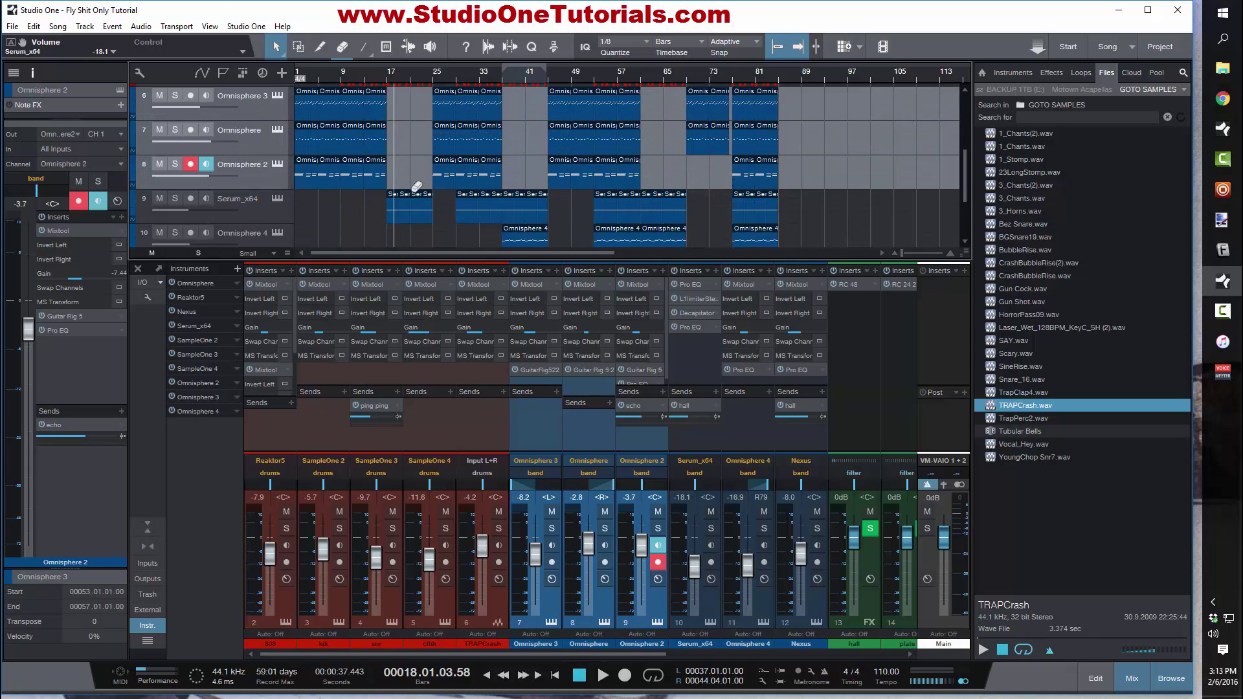
scroll(417, 201, "up", 4)
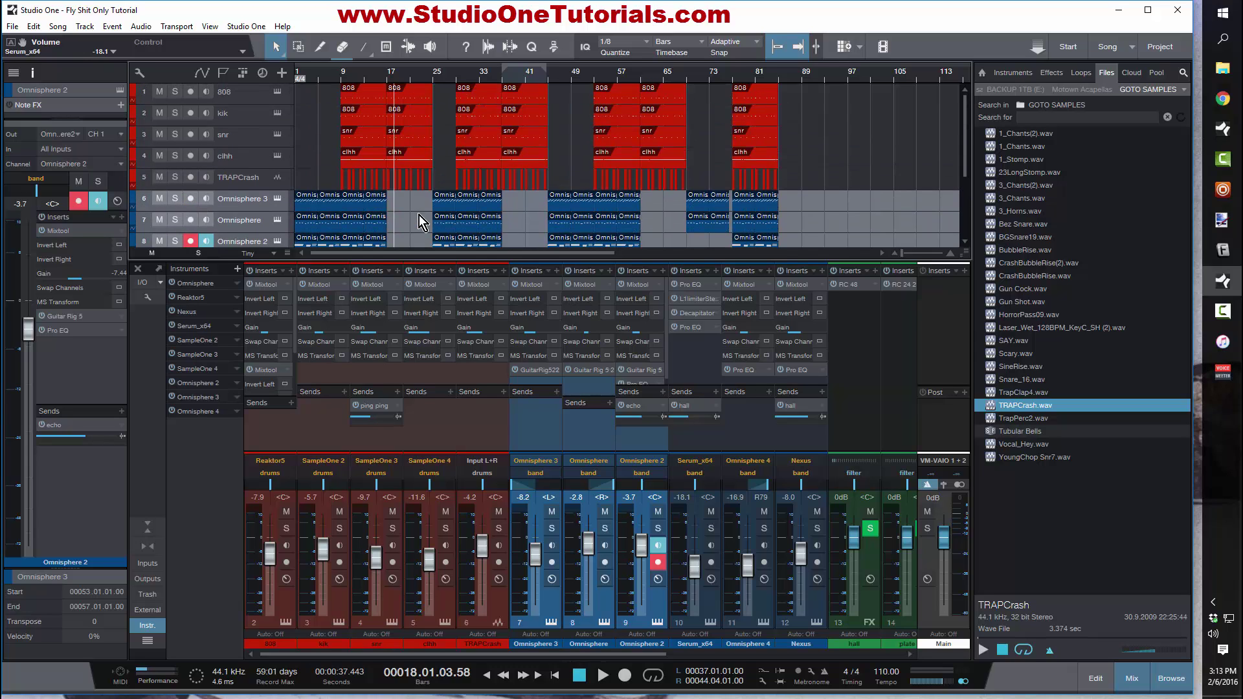
Step: Solo the 808 and kik tracks and play them from bar 9
left_click(346, 78)
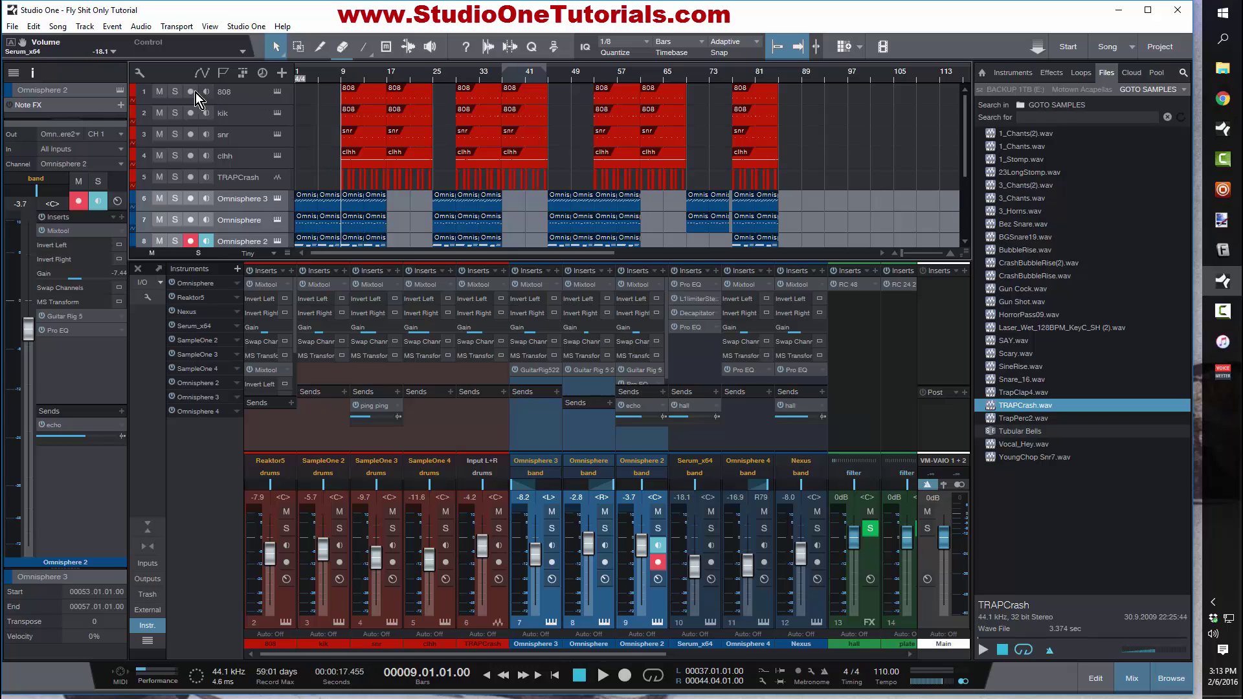
left_click(175, 92)
left_click(174, 114)
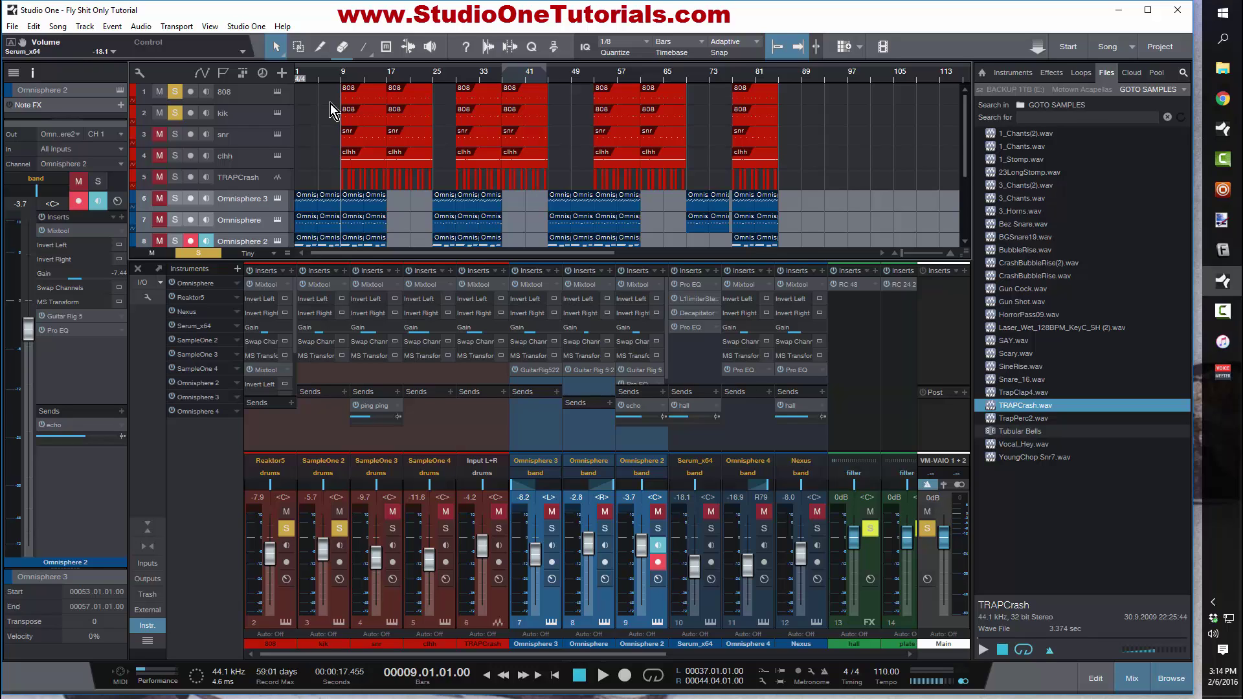
key("space")
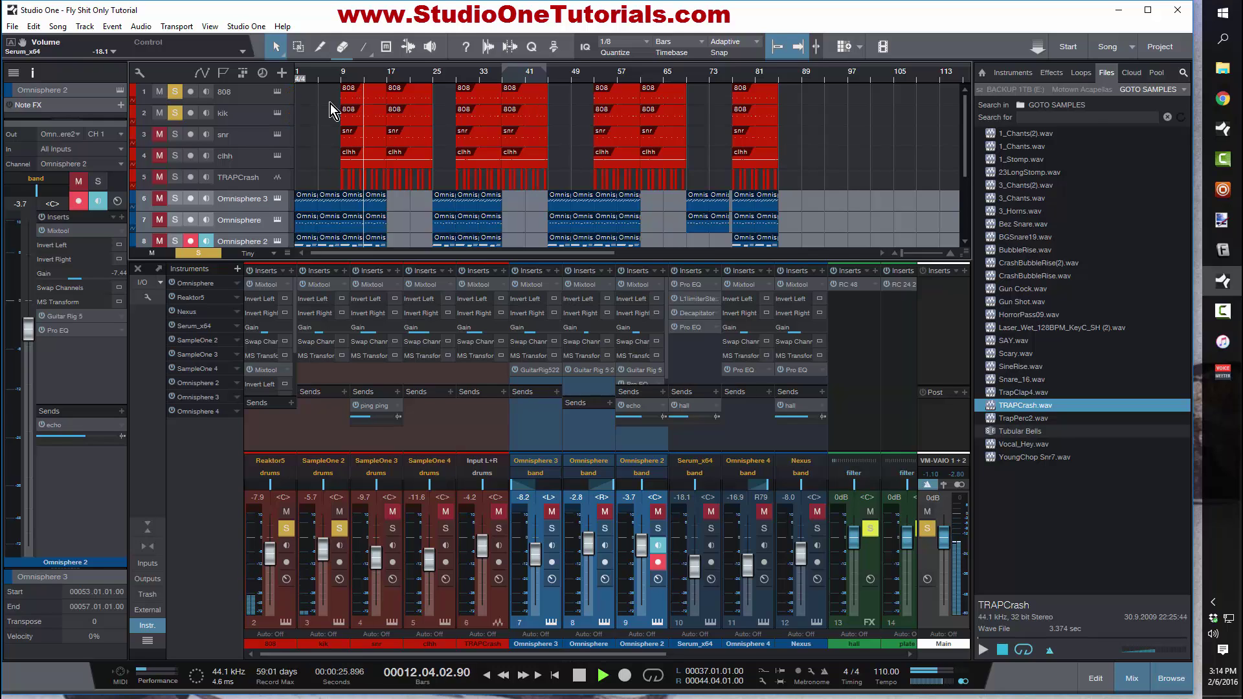
key("space")
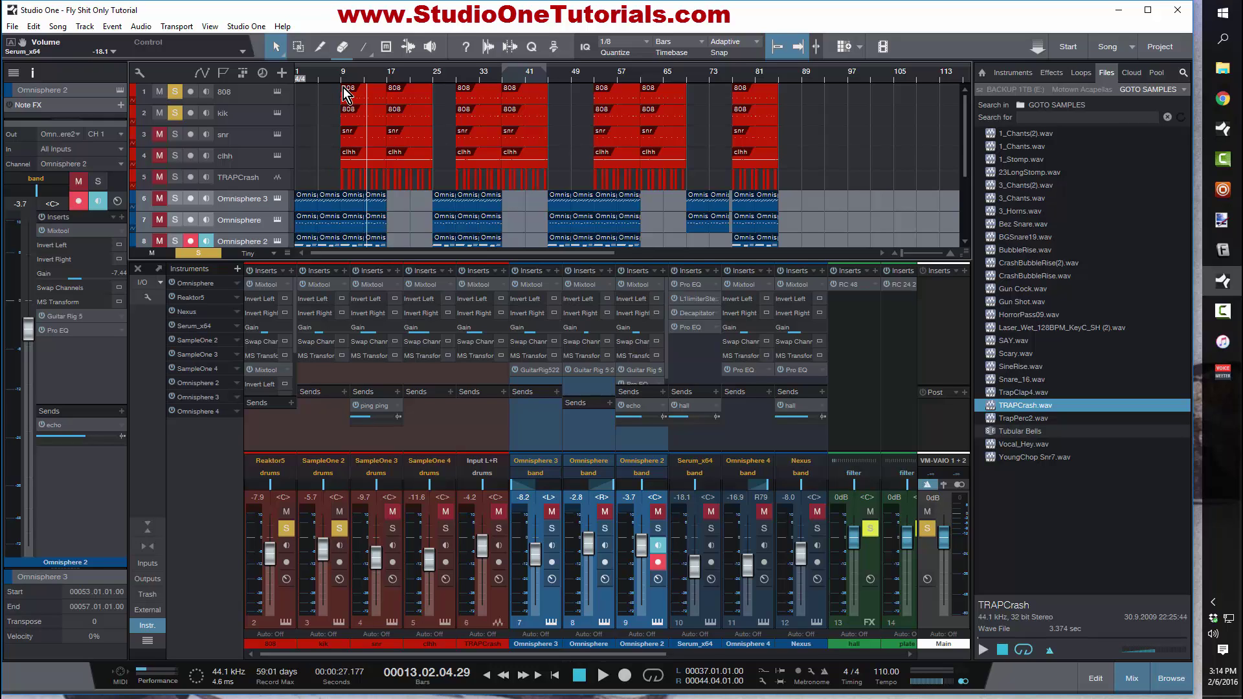
Step: Place the playback cursor at beat 2 of bar 9 and open the first 808 part in the note editor
scroll(344, 94, "up", 3)
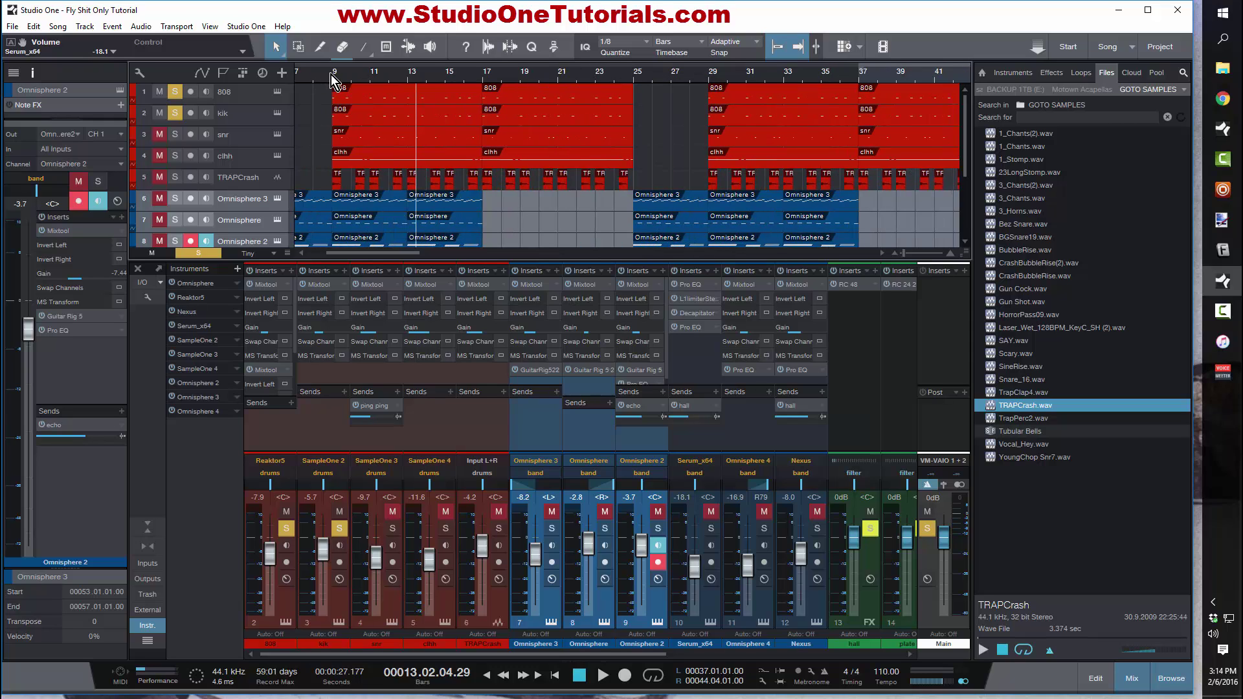
left_click(335, 79)
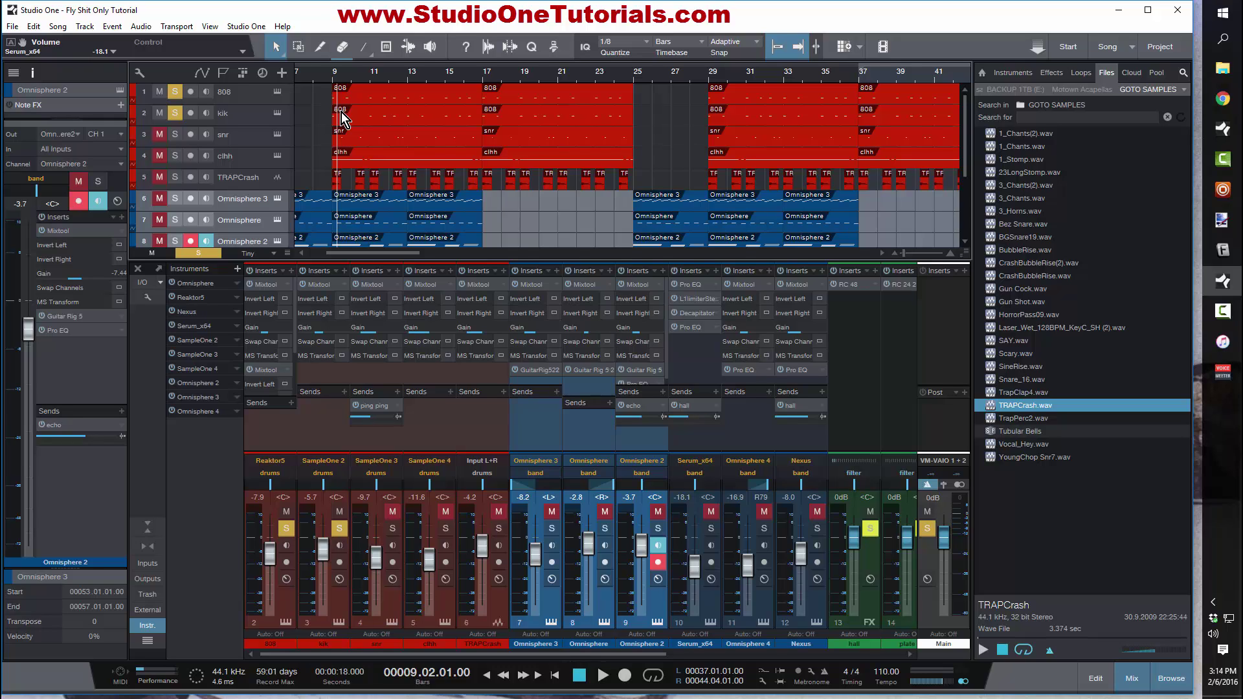
double_click(387, 97)
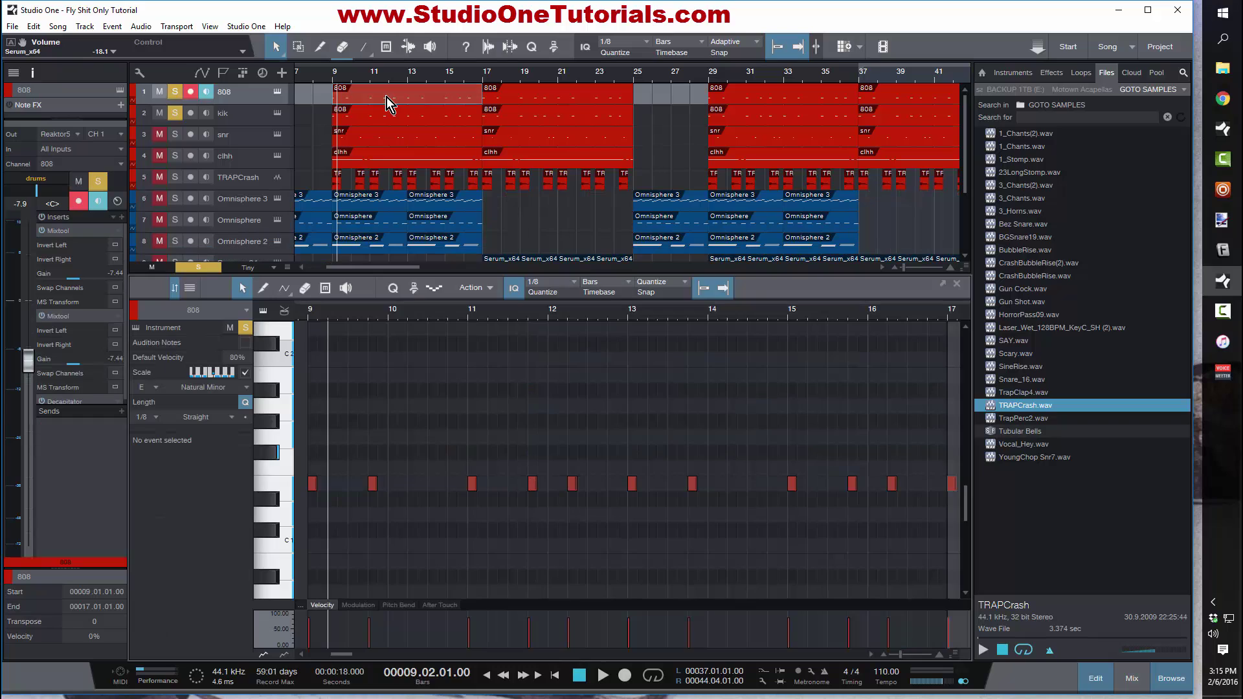
Step: Open the kik track's SampleOne 2 instrument to view its kick sample, and close it
left_click(270, 114)
left_click(277, 113)
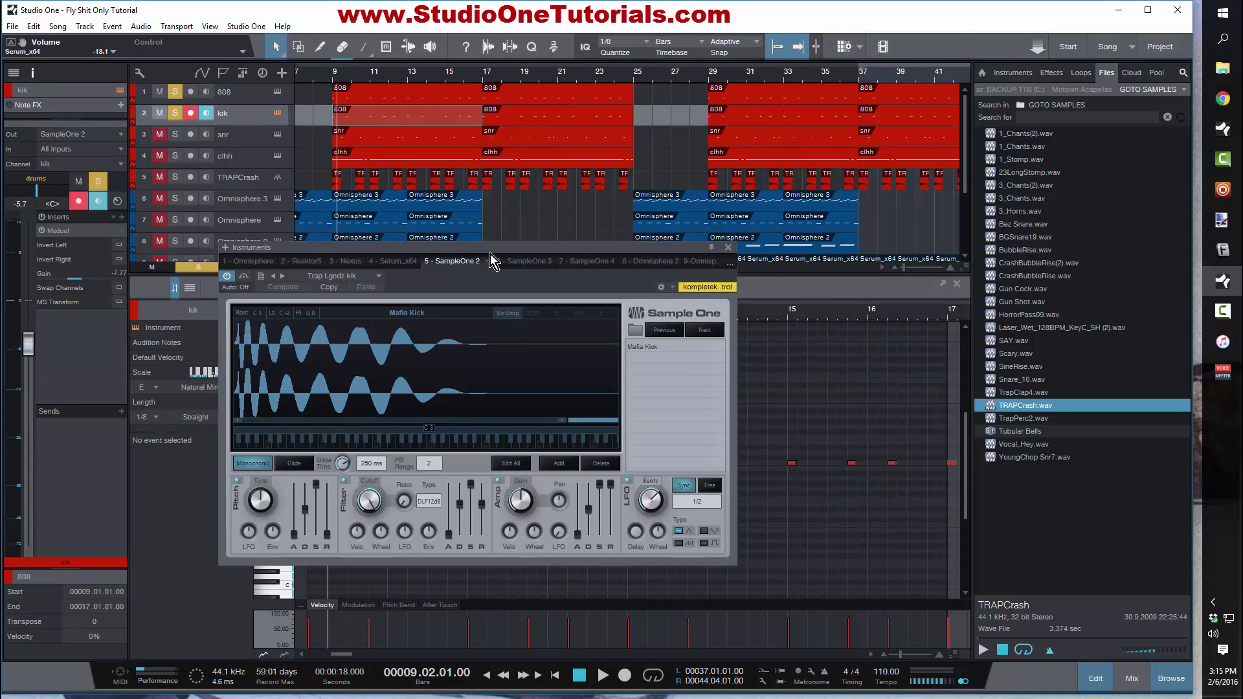
left_click_drag(490, 254, 708, 94)
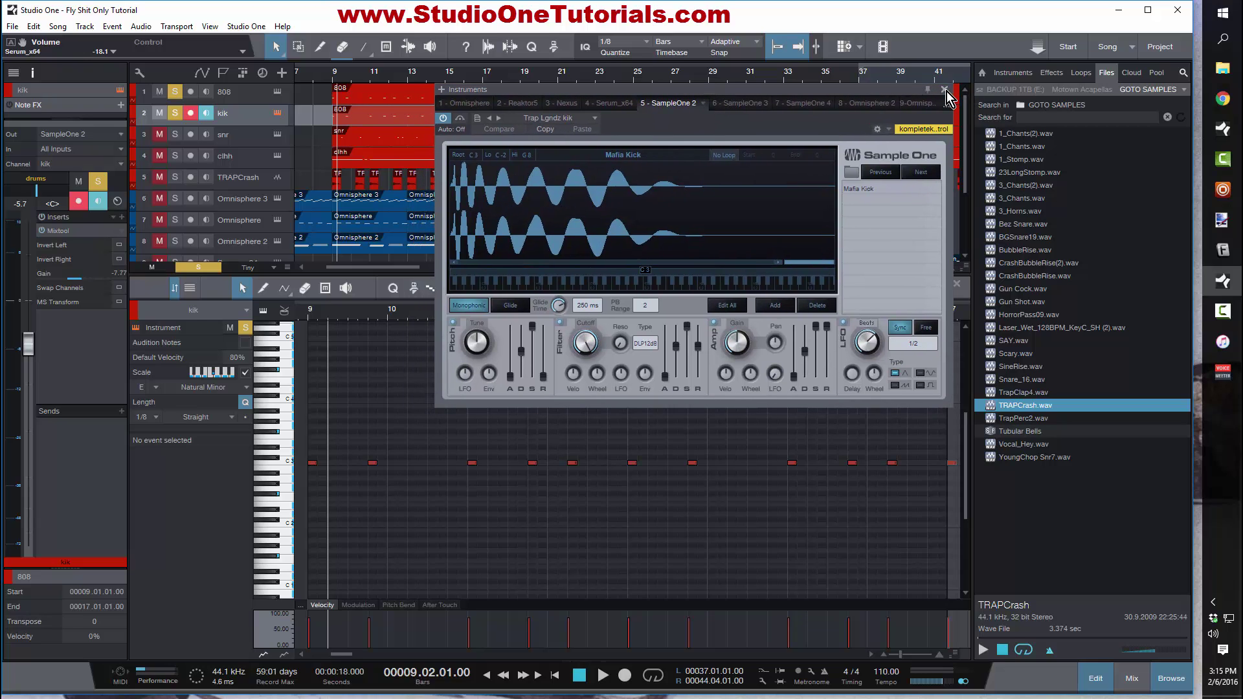
left_click(945, 91)
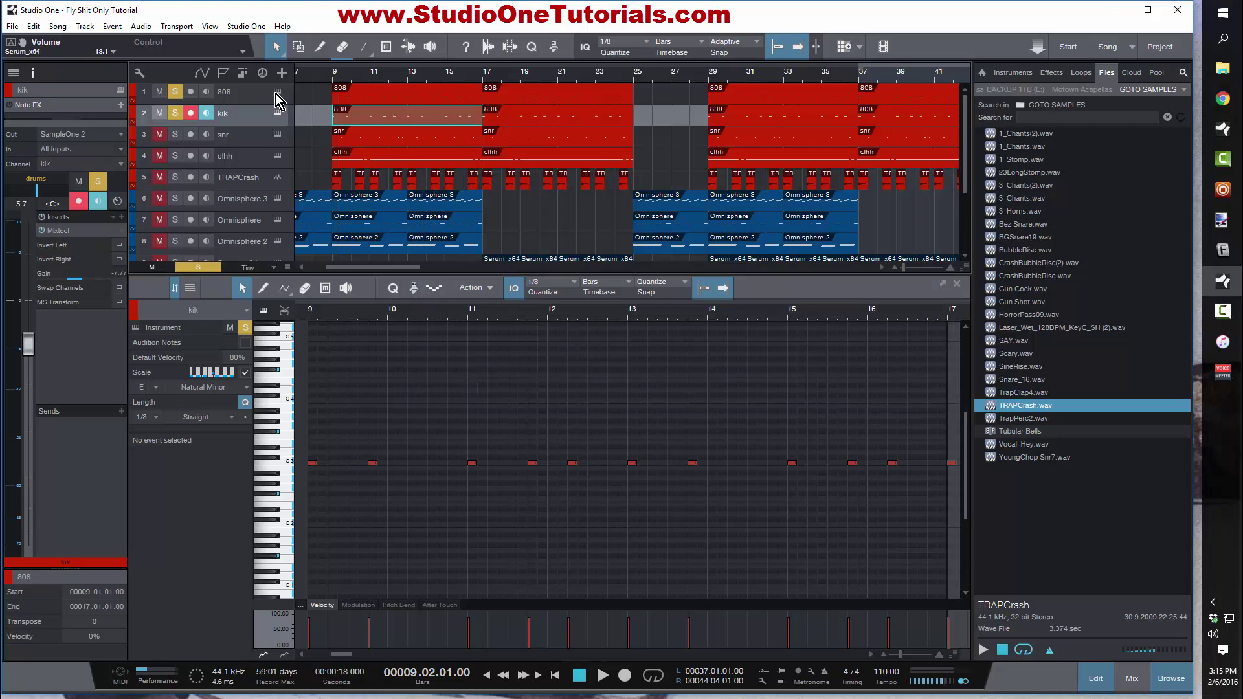
Step: Open the 808 track's Reaktor5 instrument and move its window clear of the note editor
left_click(253, 95)
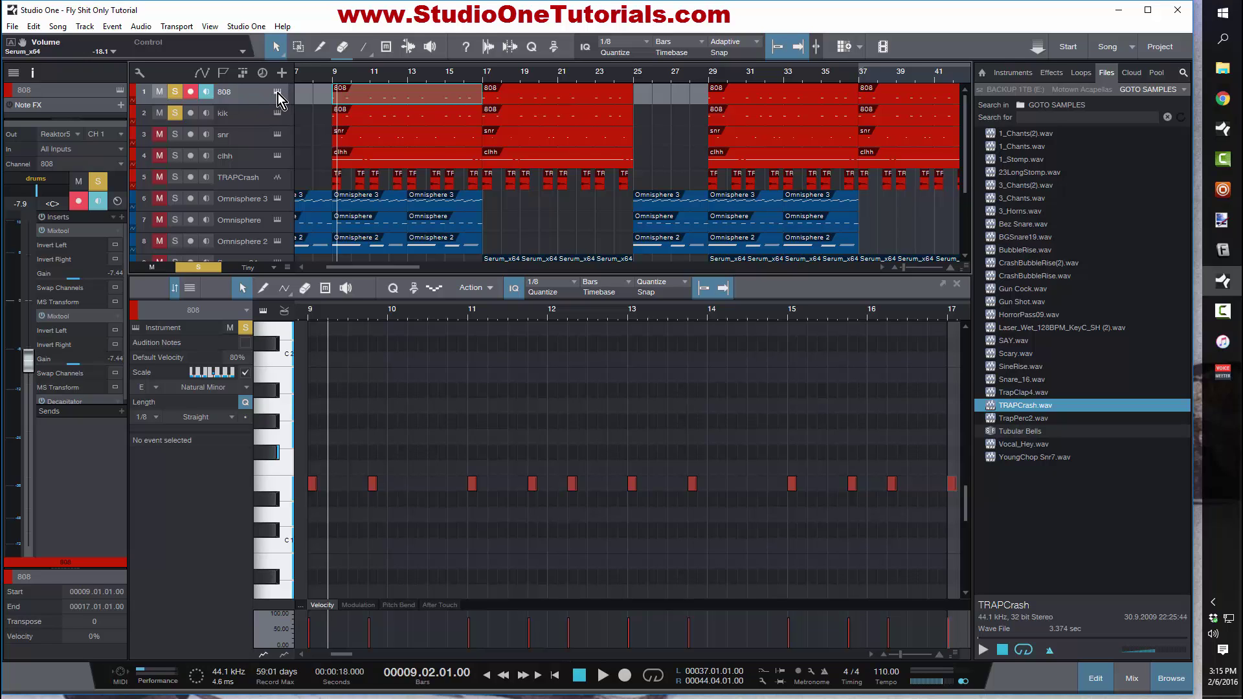
left_click(278, 93)
left_click_drag(647, 68, 659, 29)
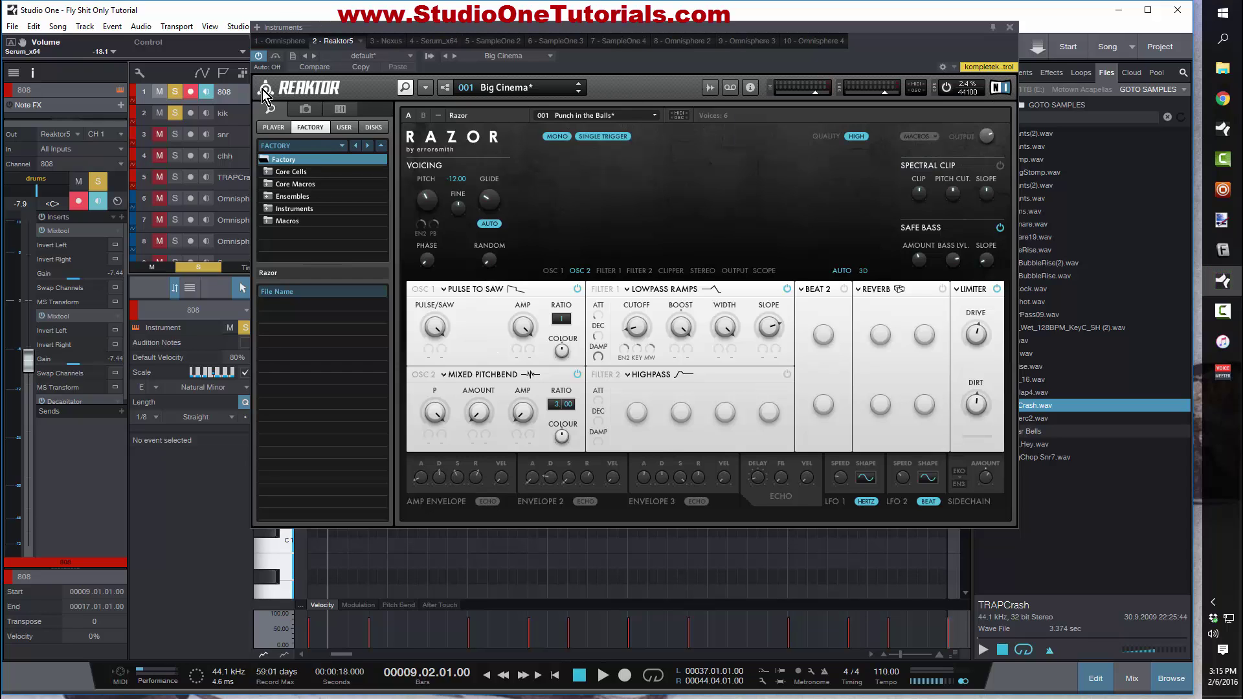
left_click_drag(507, 34, 523, 232)
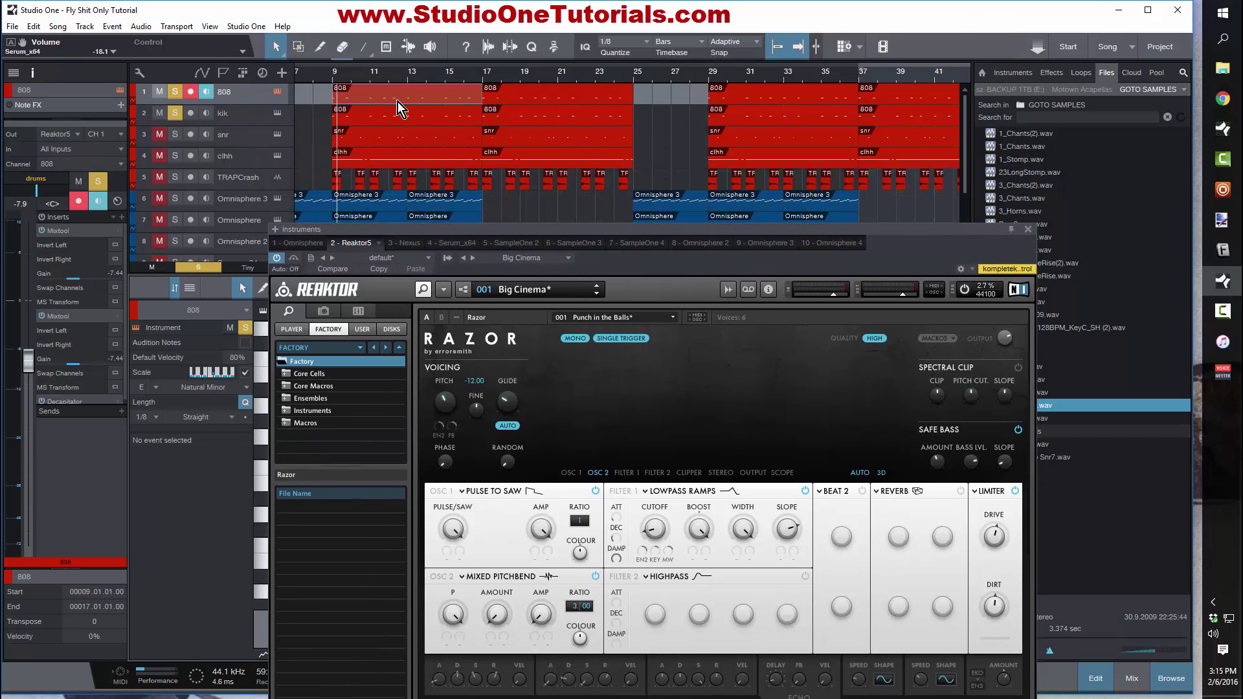
left_click_drag(483, 235, 954, 112)
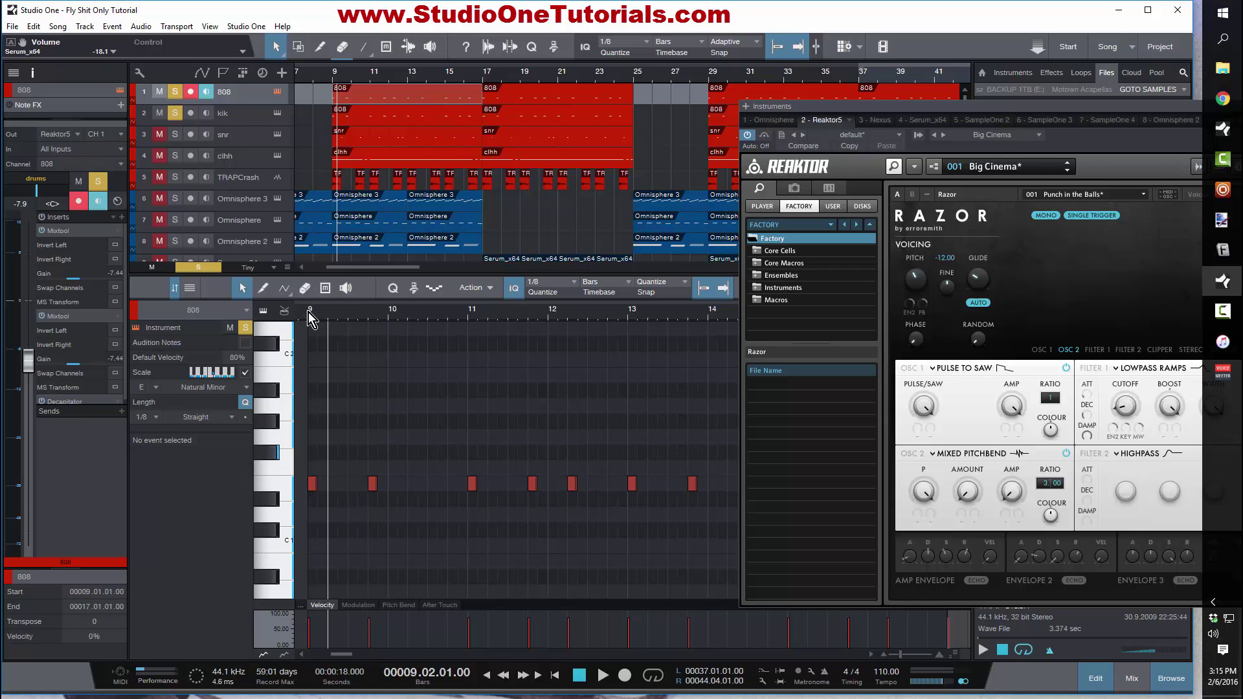
Step: Play the soloed 808 and kik from bar 9 and close the Reaktor5 instrument
key("space")
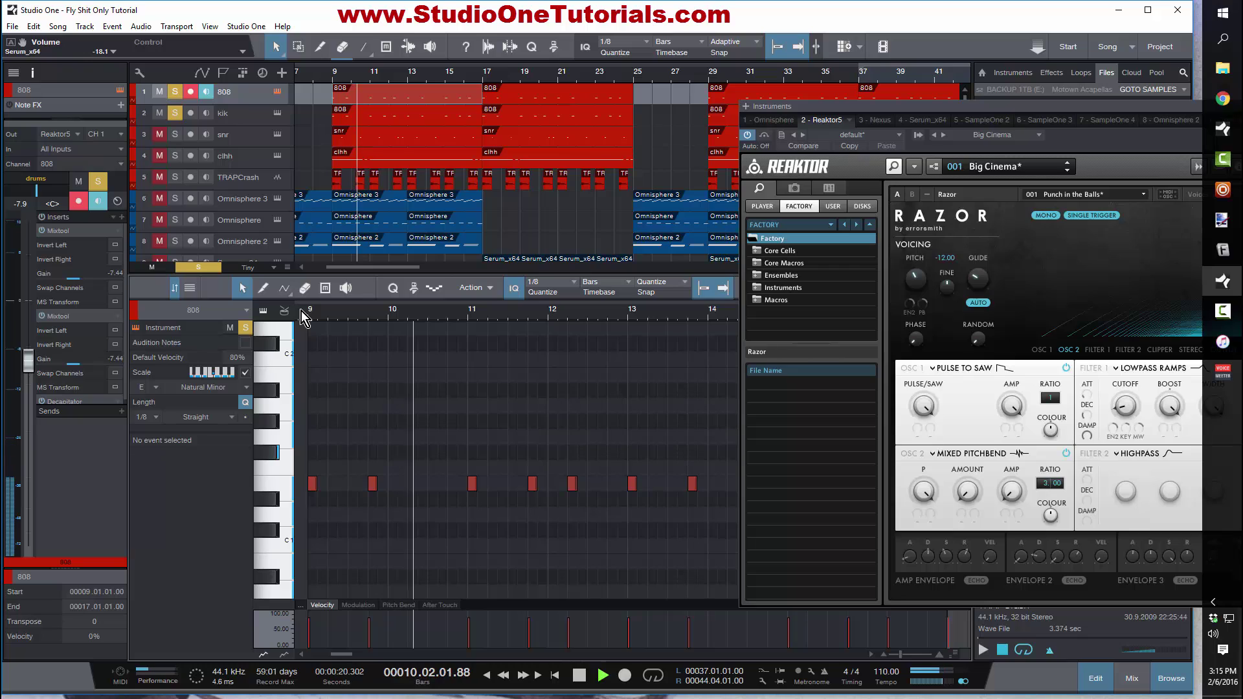
key("space")
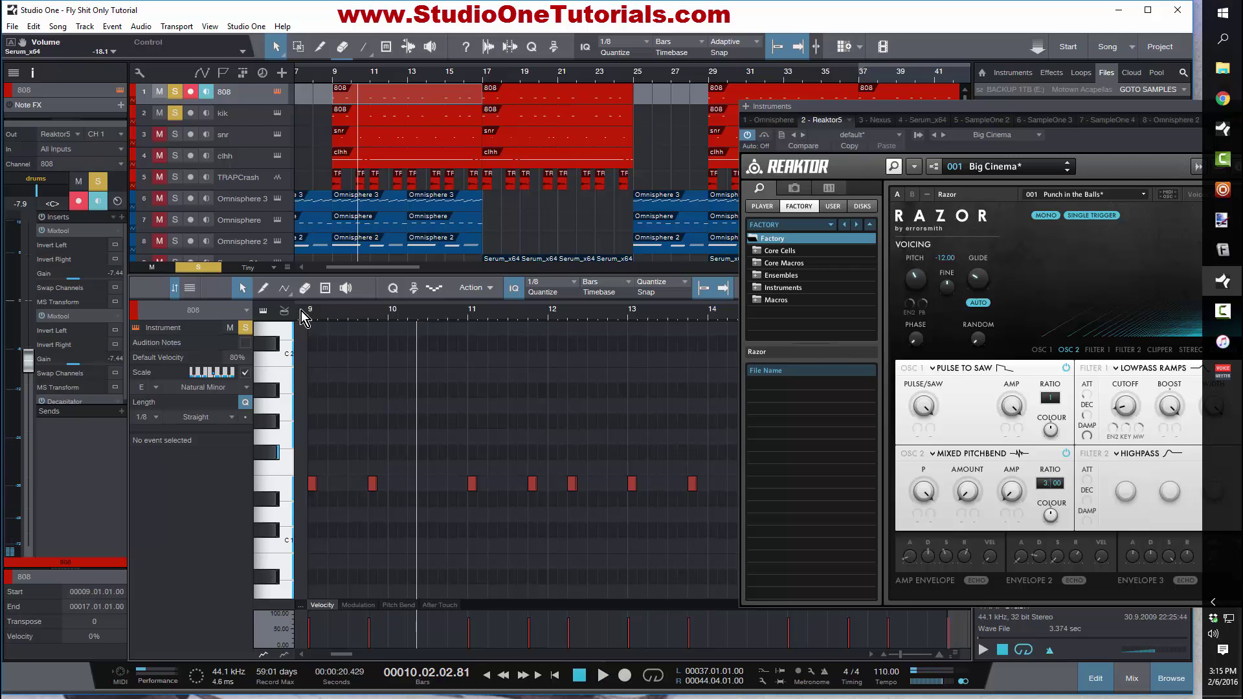
left_click_drag(329, 315, 296, 304)
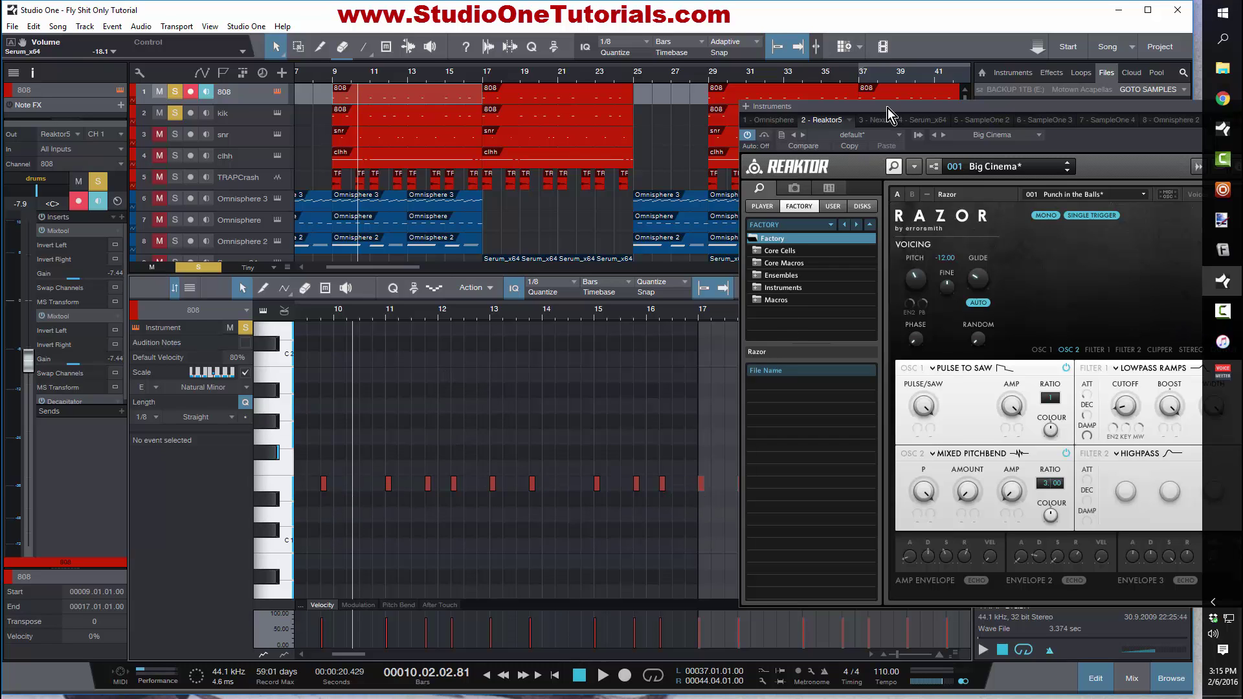
left_click_drag(888, 107, 520, 141)
left_click(1130, 141)
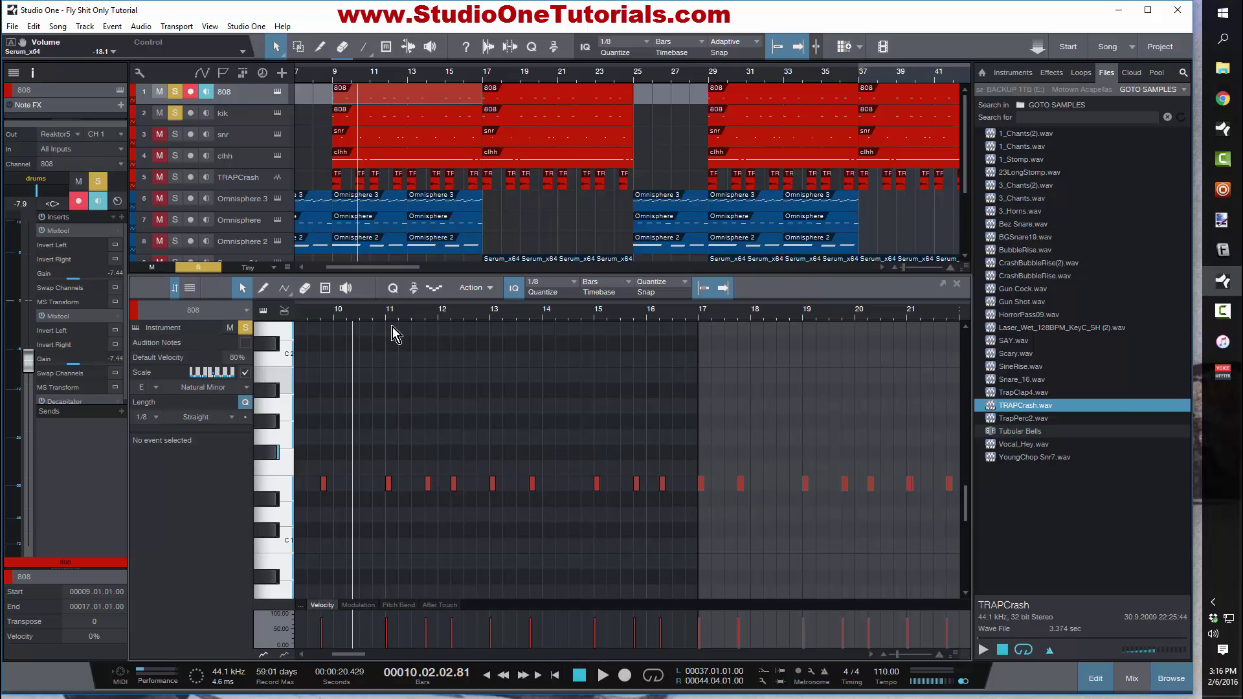
Step: Turn off solo on the 808 and kik tracks
left_click_drag(381, 312, 538, 310)
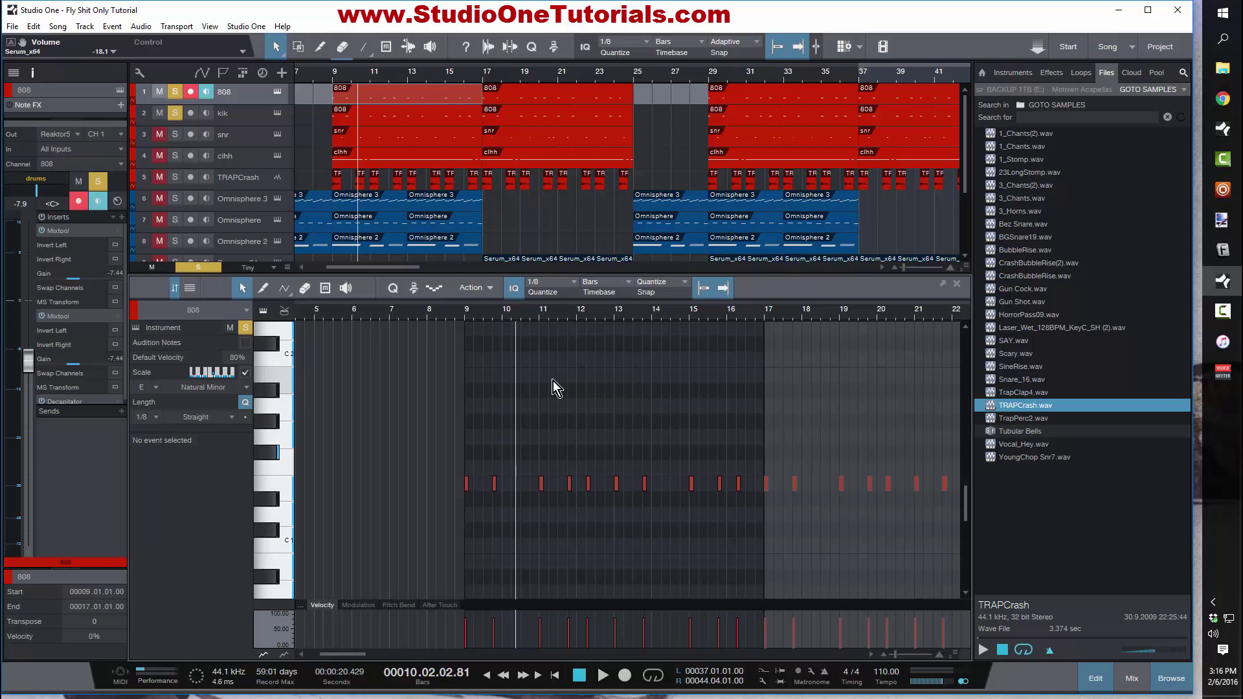
left_click(173, 95)
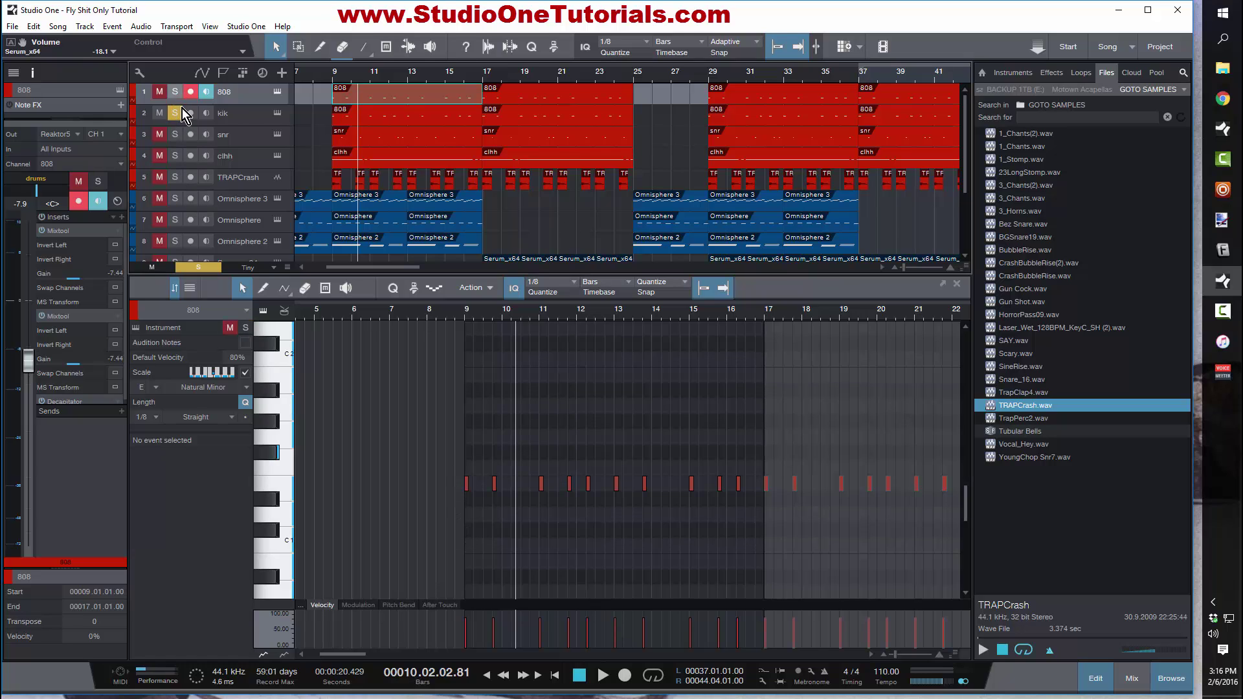
left_click(179, 113)
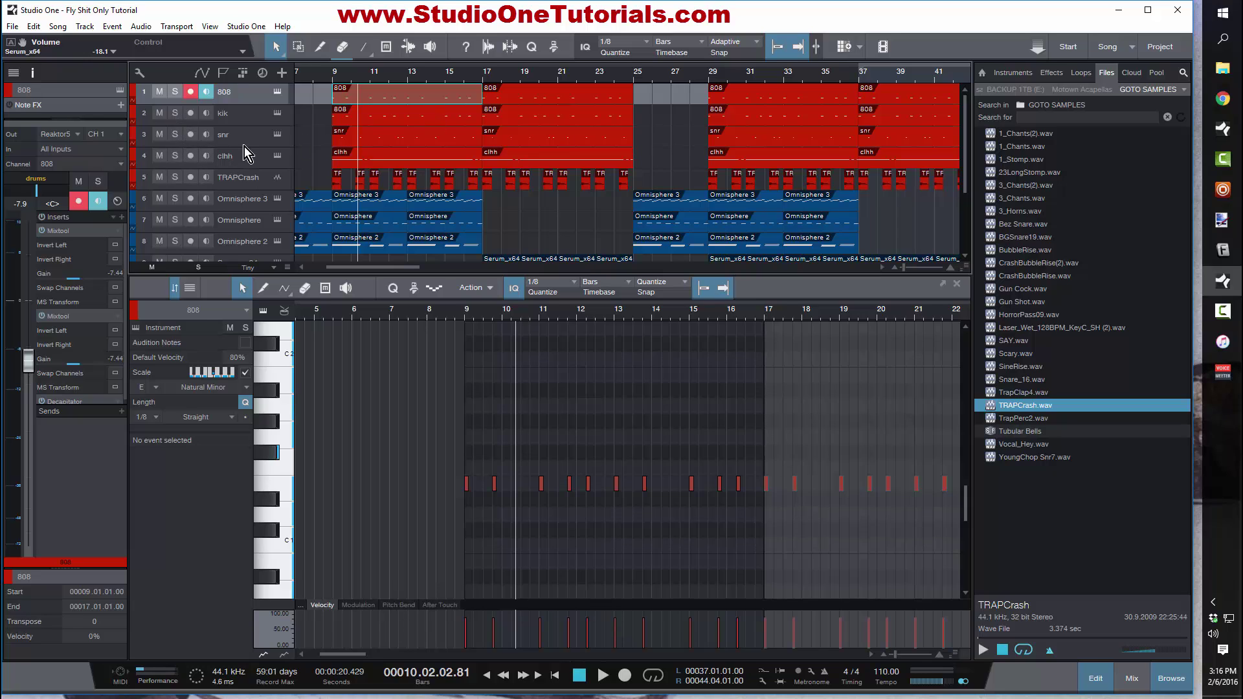
Step: Solo the snr track together with the 808 and kik, and play them from bar 9
left_click(241, 141)
left_click(175, 135)
left_click(332, 78)
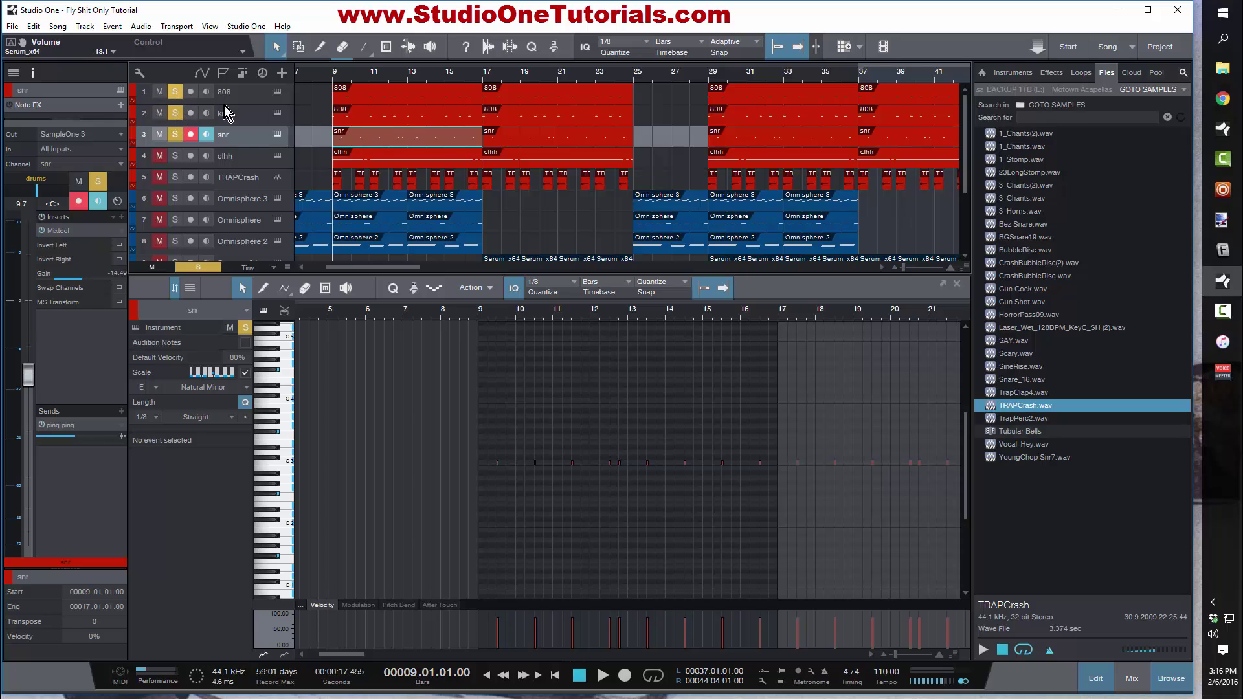
key("space")
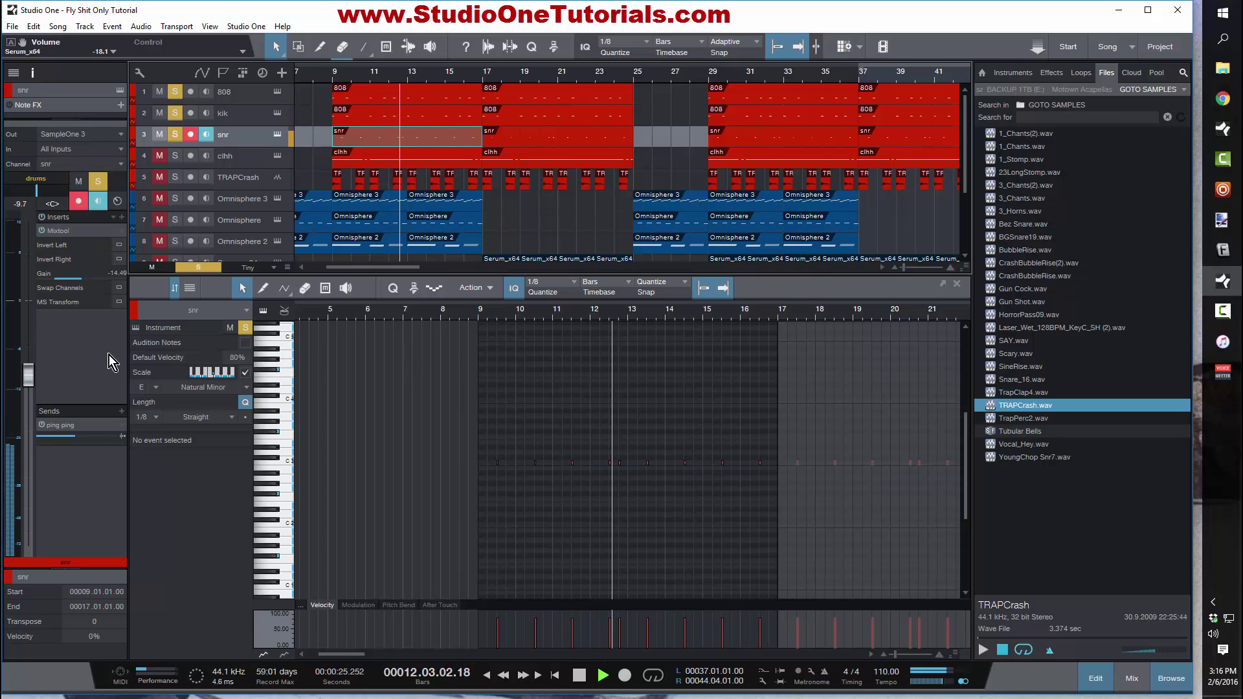
key("space")
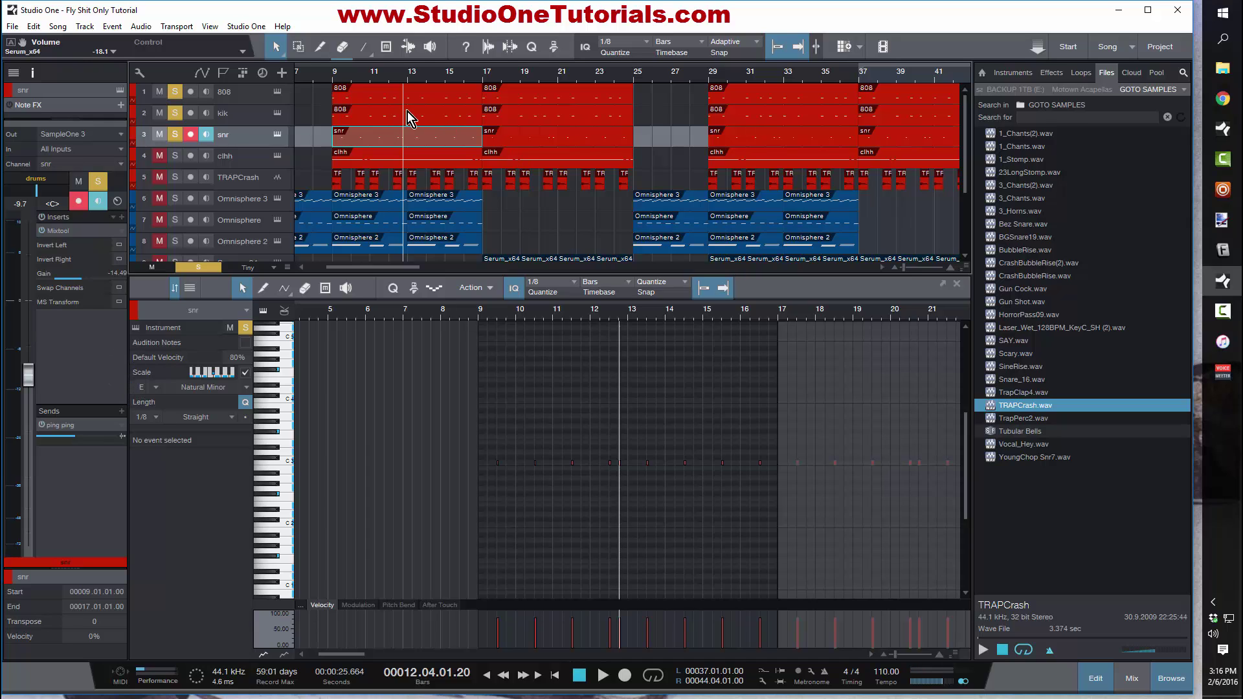
Step: Open the snr track's ping ping send effect, check EchoBoy's Mode and Feedback controls, and close it
double_click(87, 426)
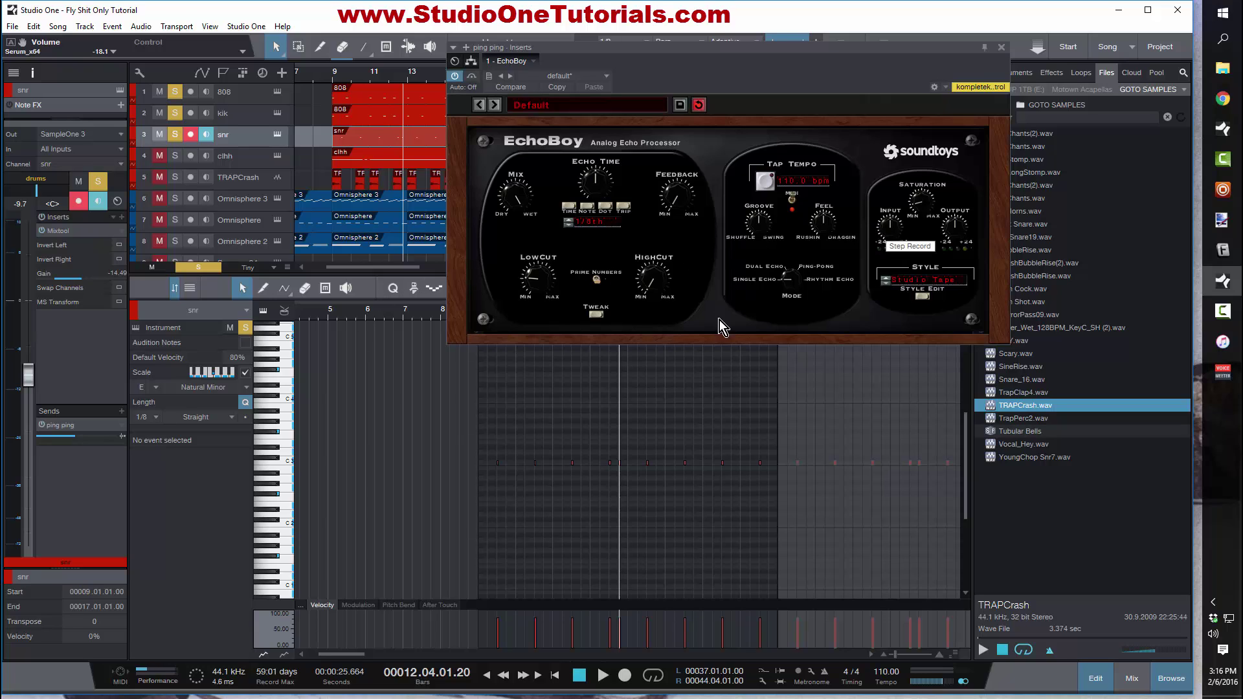
left_click(785, 277)
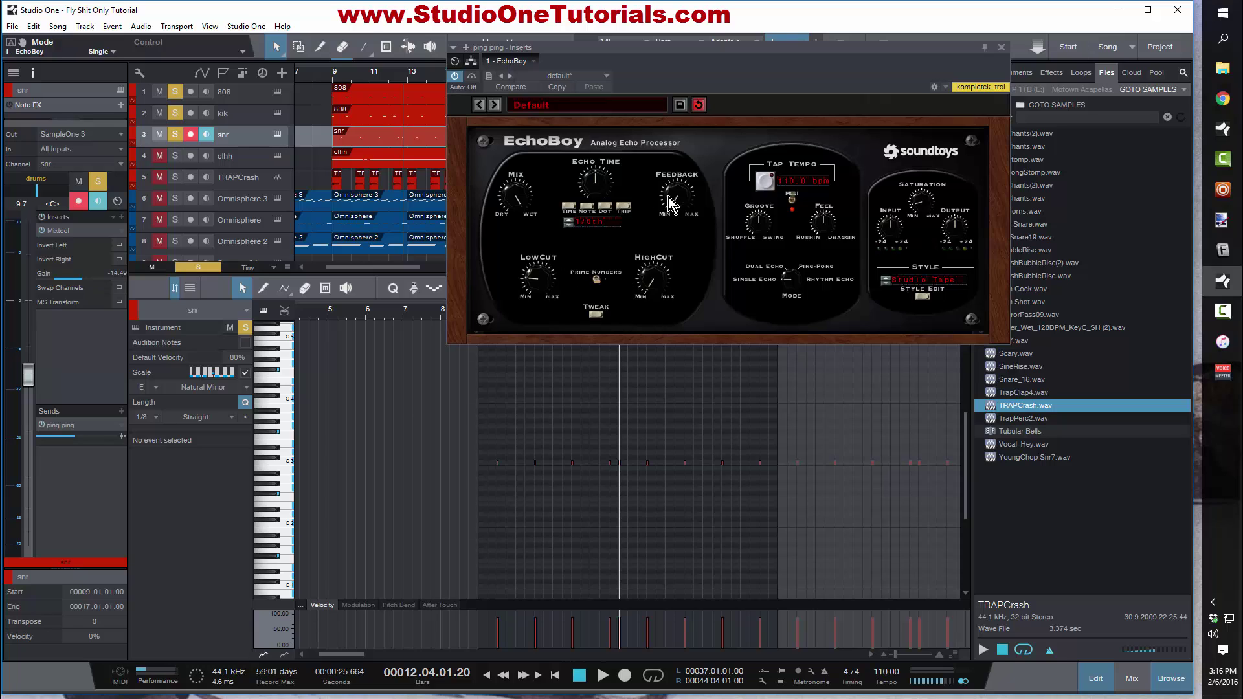
left_click(678, 215)
left_click(1003, 47)
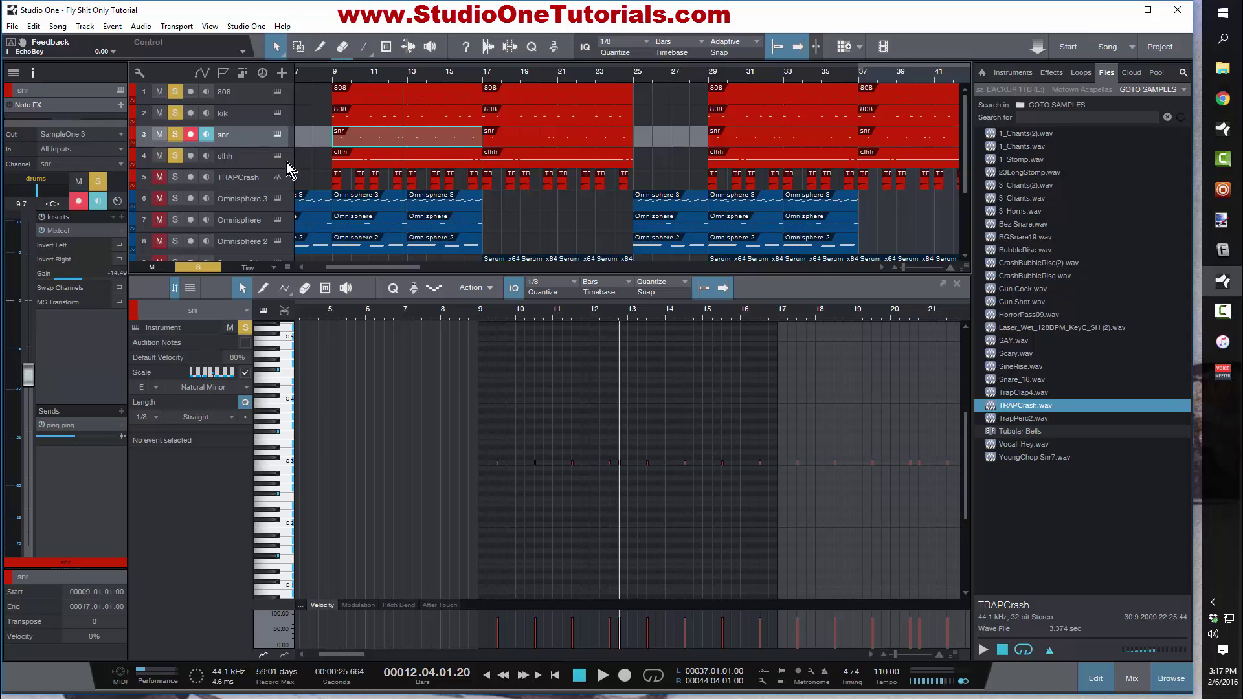
Step: Open the first clhh part in the note editor and select its short note roll at the end of bar 10
left_click(407, 157)
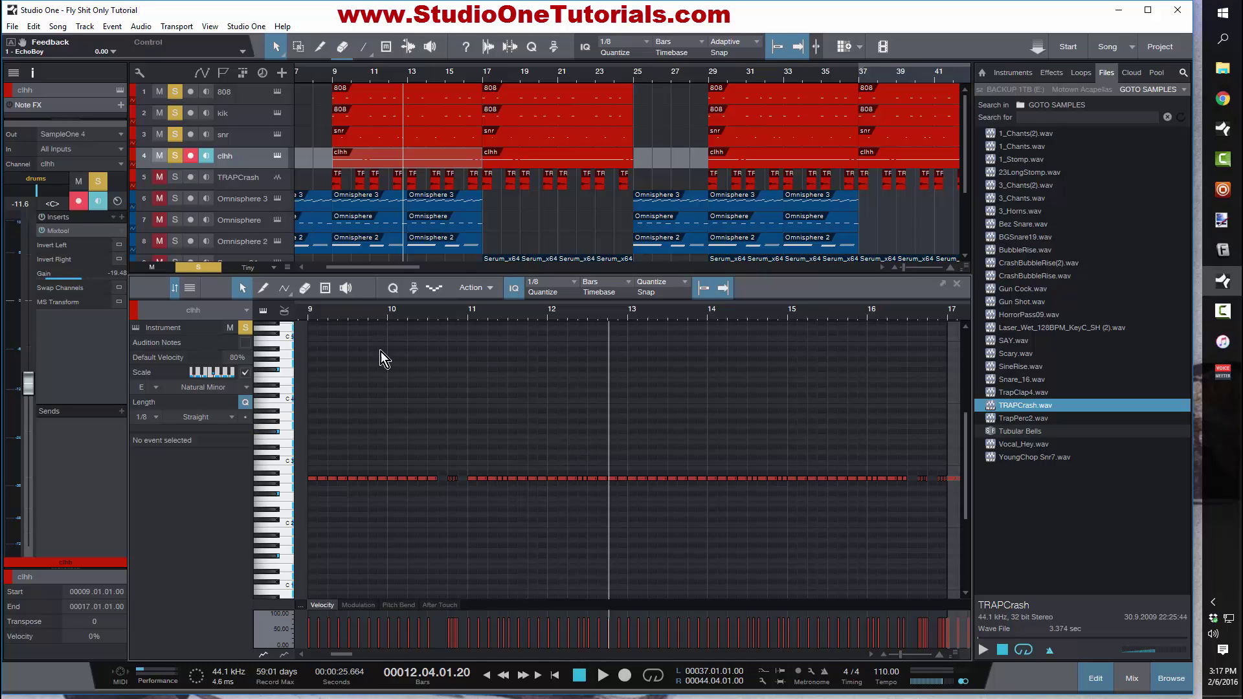
left_click_drag(449, 319, 456, 329)
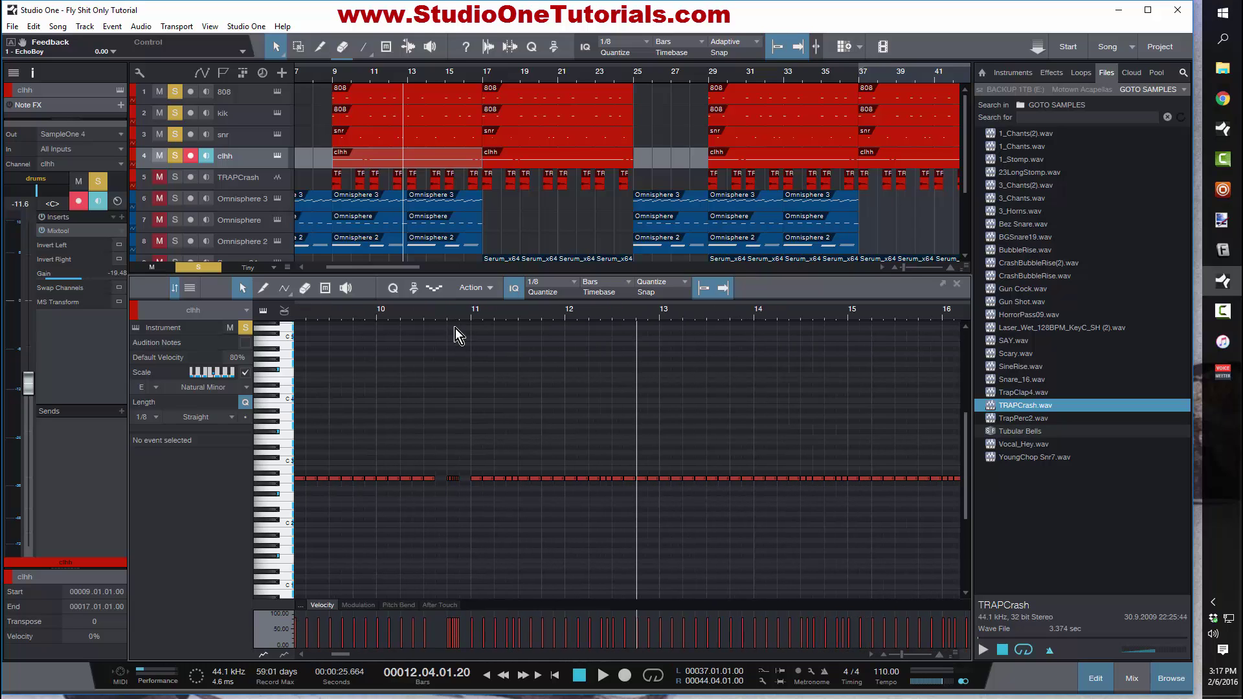
left_click_drag(442, 451, 460, 491)
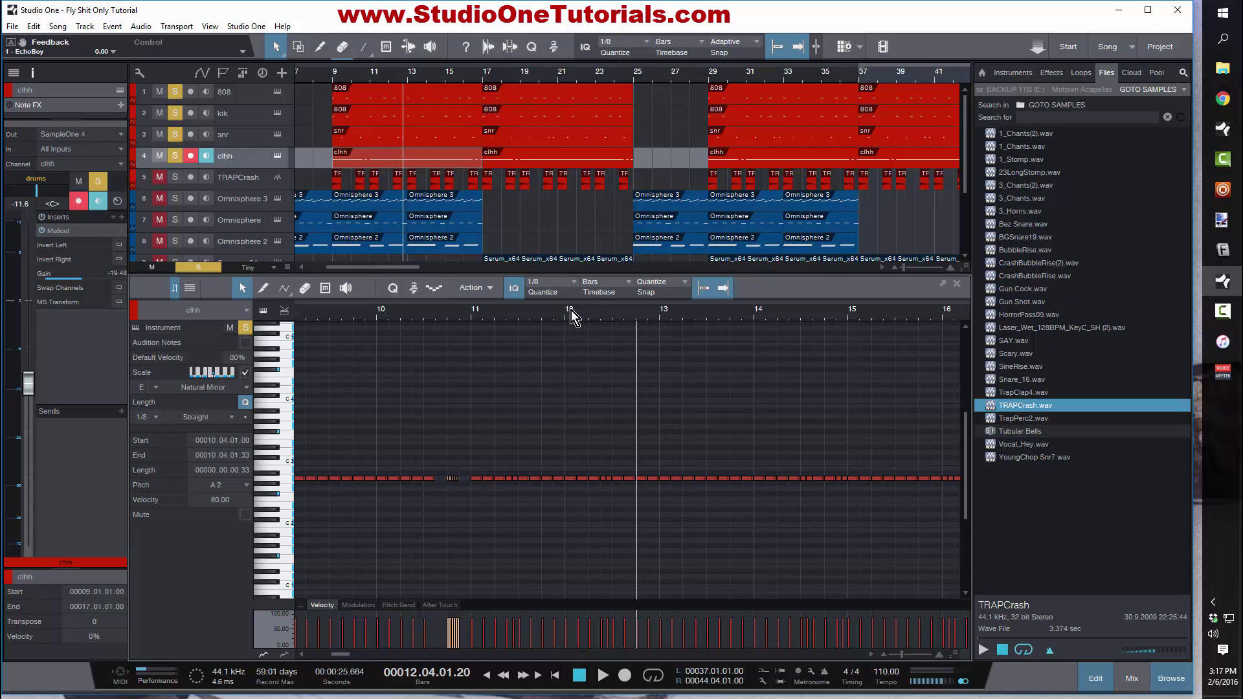
Step: Set the note editor's quantize value to 1/32 triplet around the clhh roll at the end of bar 10
left_click_drag(573, 320, 639, 315)
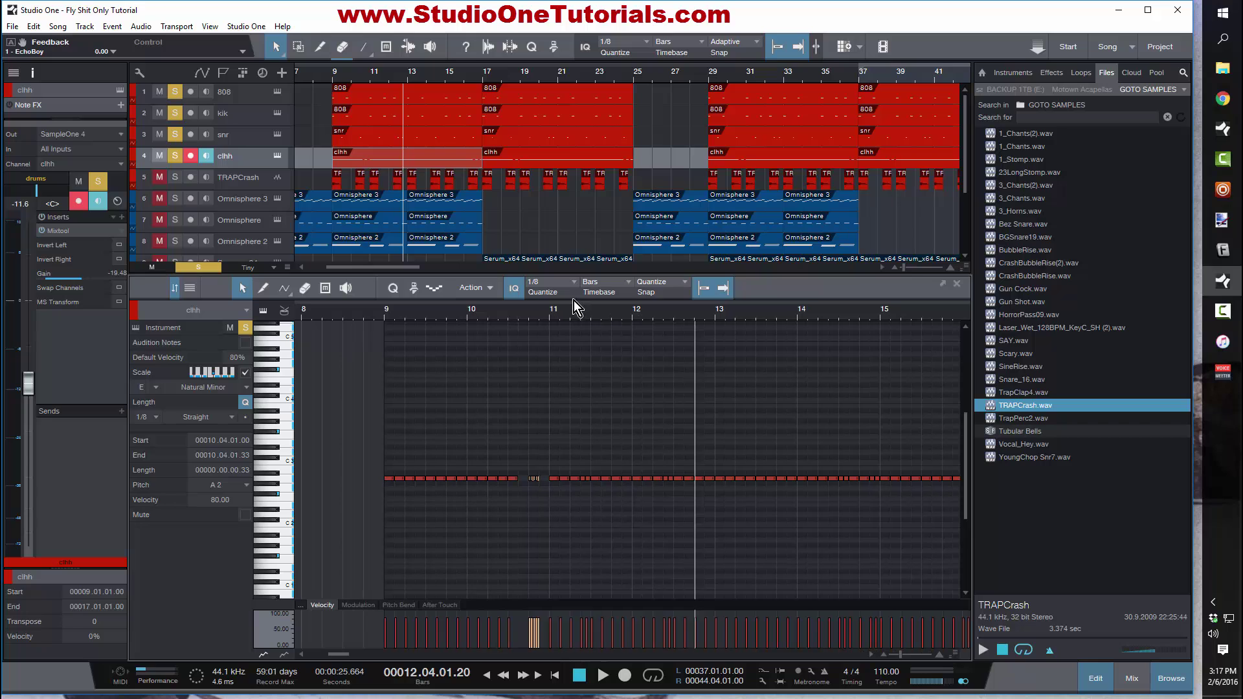
left_click(570, 286)
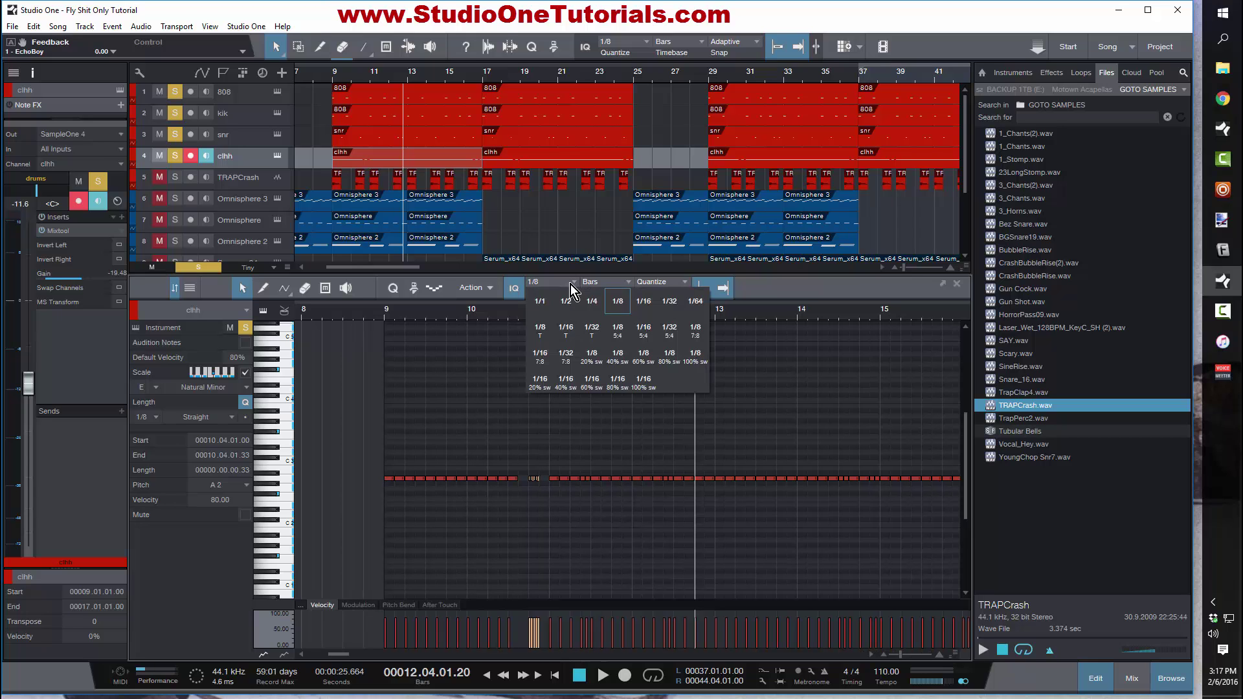
left_click(599, 330)
left_click_drag(534, 312, 533, 352)
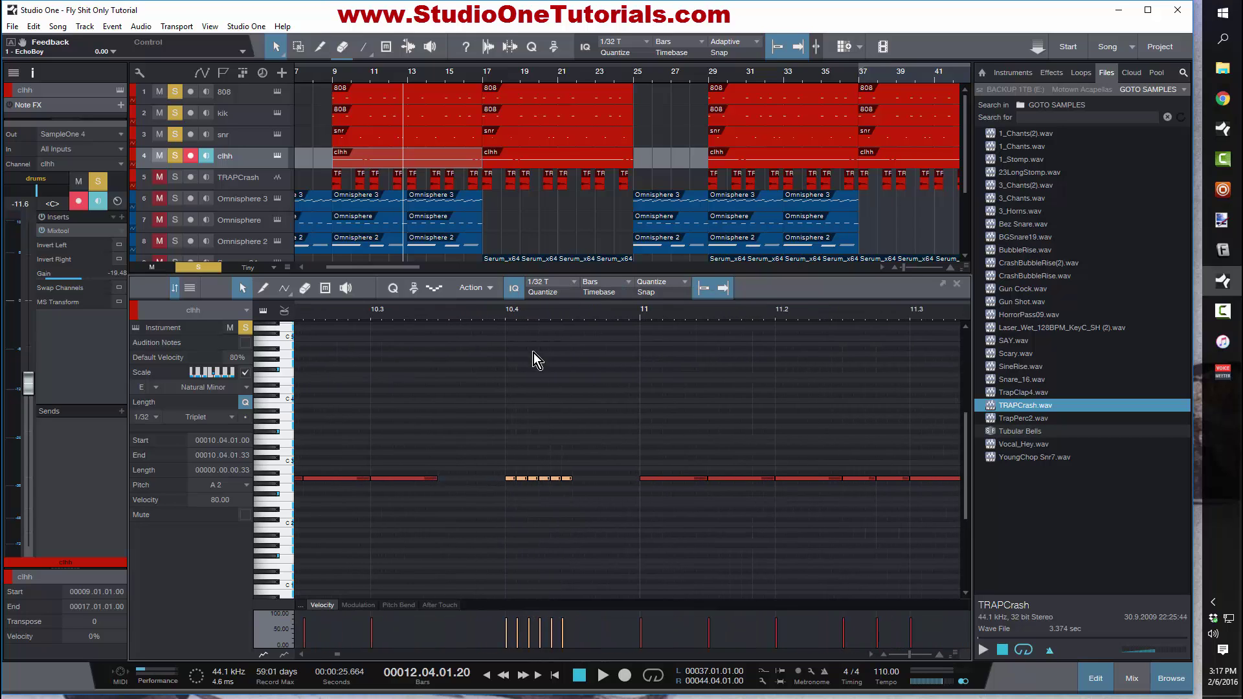
Step: Split the clhh note at the start of bar 11 at the 1/32 triplet grid, and undo the split
left_click(660, 478)
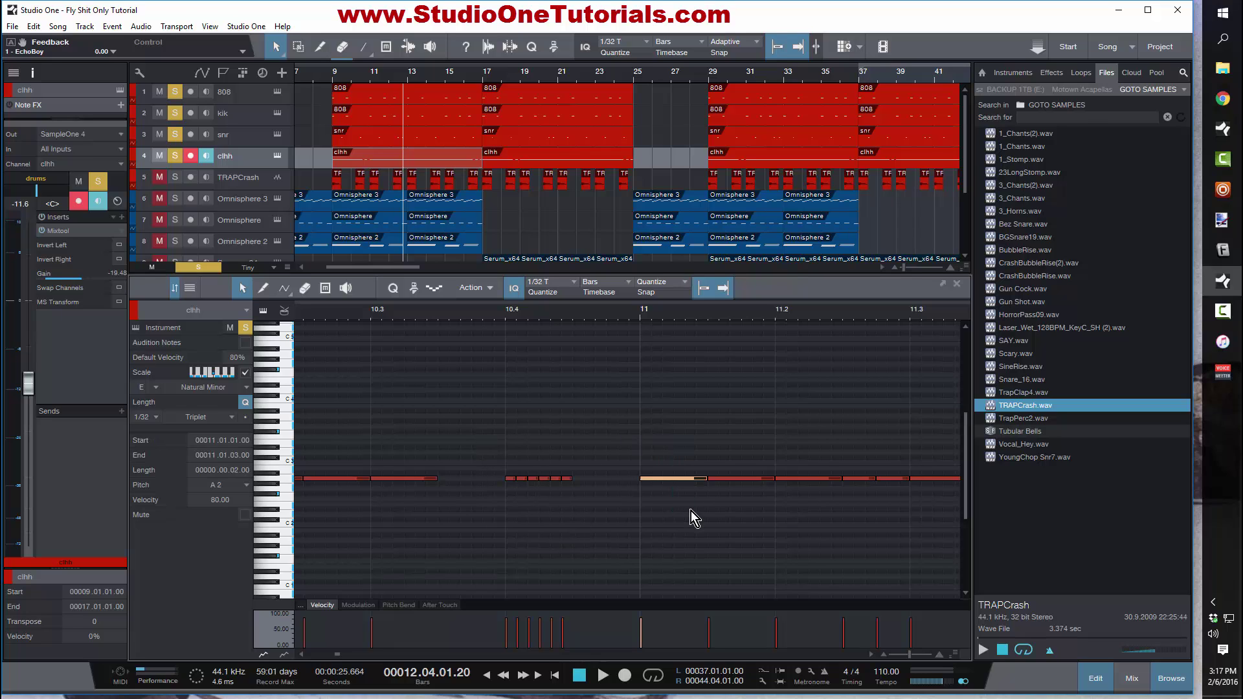
right_click(685, 477)
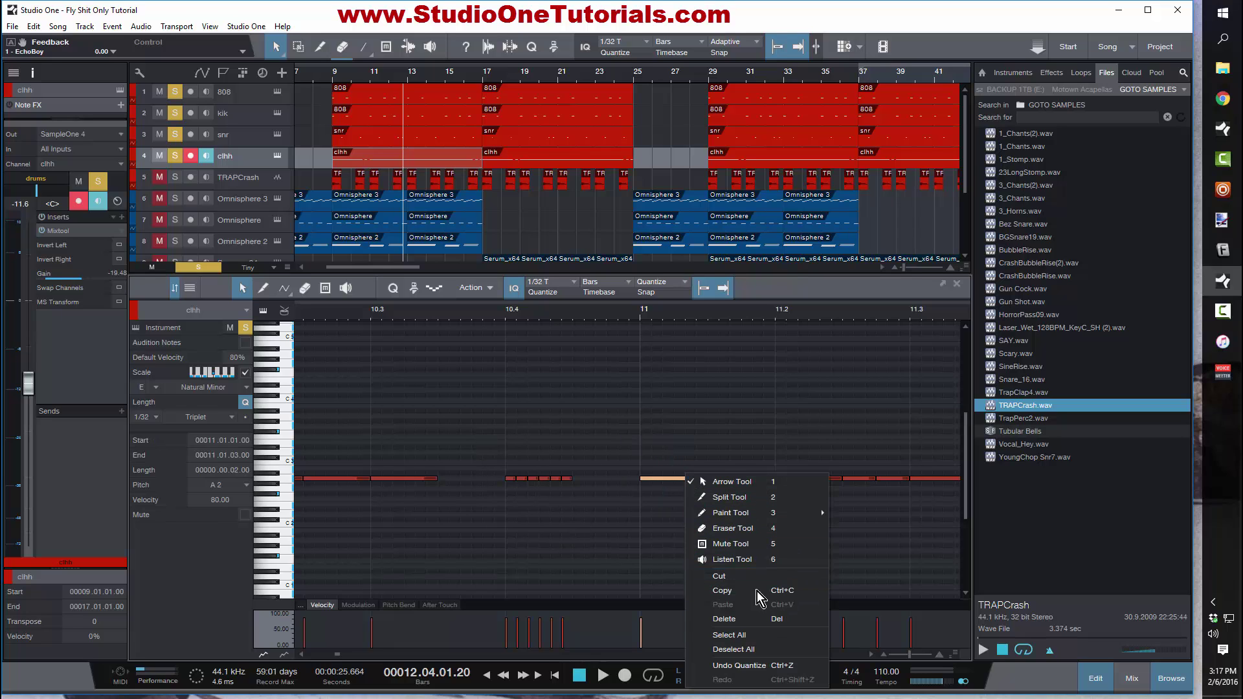
left_click(642, 459)
left_click(655, 477)
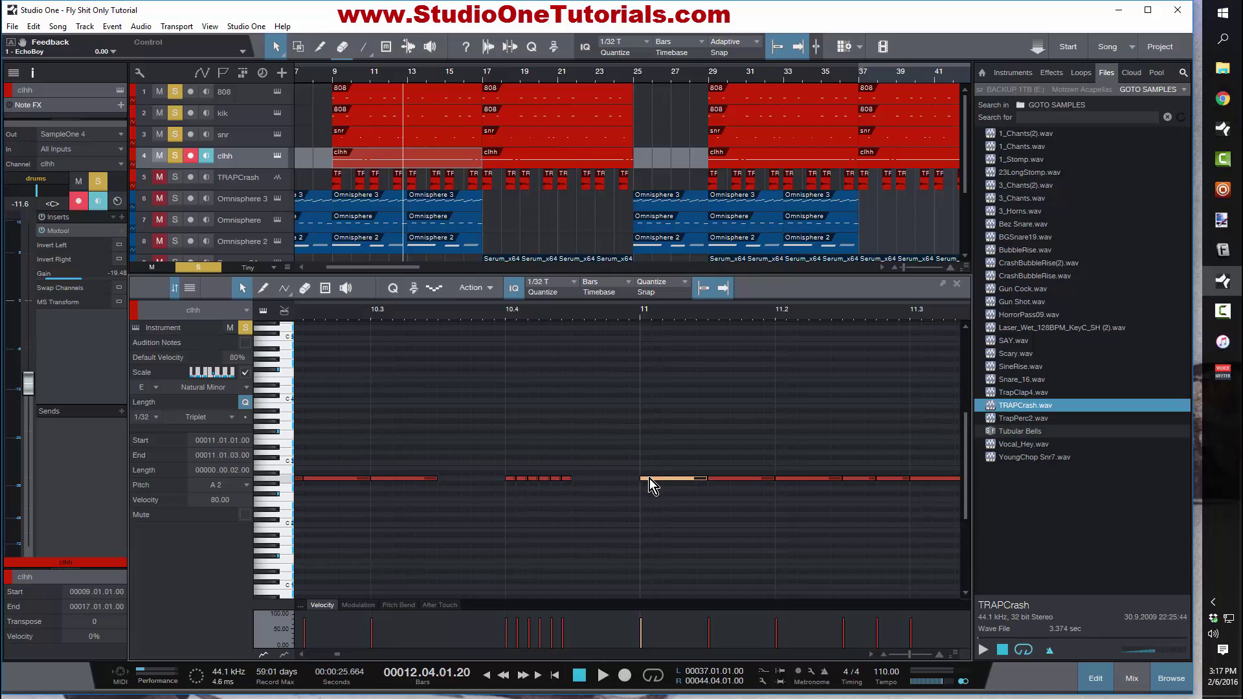
right_click(650, 483)
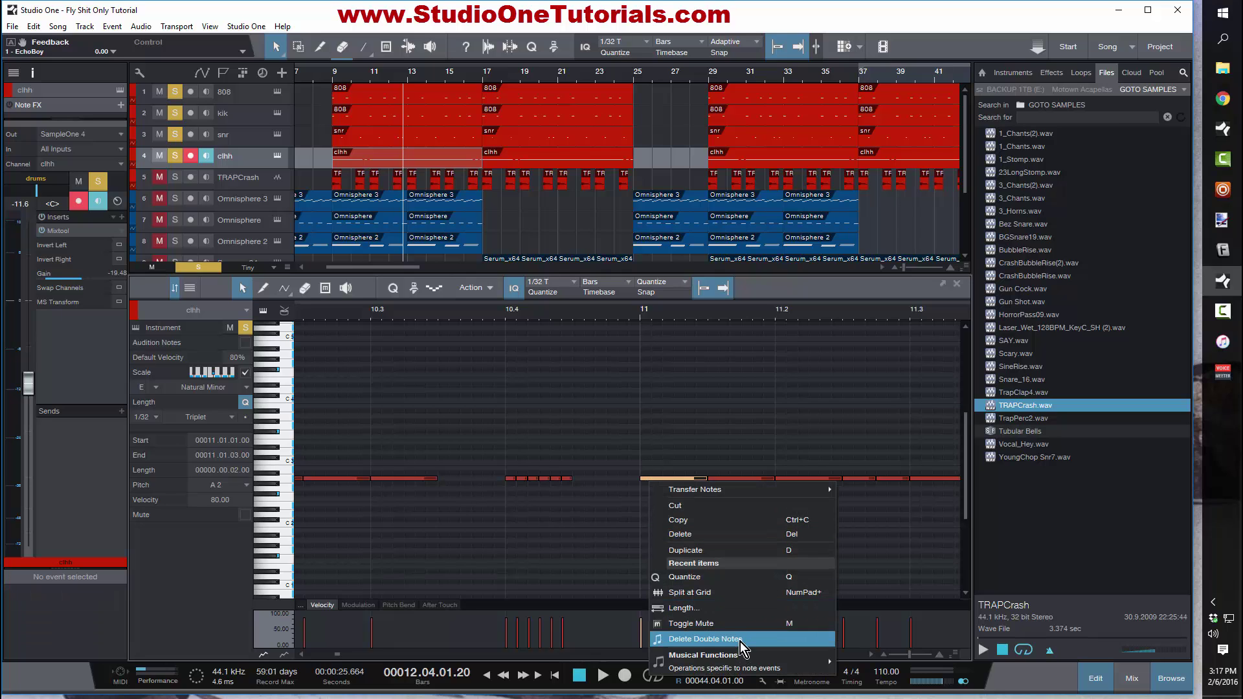
left_click(717, 593)
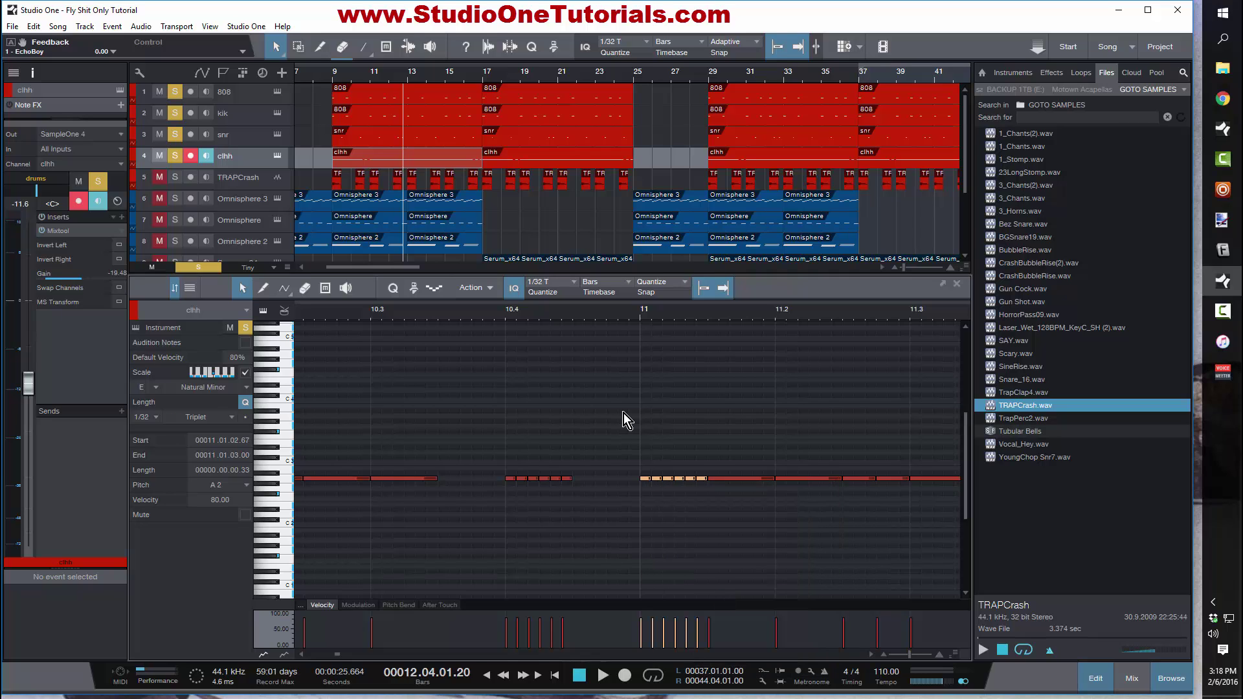
key("ctrl+z")
Step: Play the soloed drum tracks from bar 9 past bar 17 while following the clhh part in the note editor
key("w")
key("w")
key("w")
key("w")
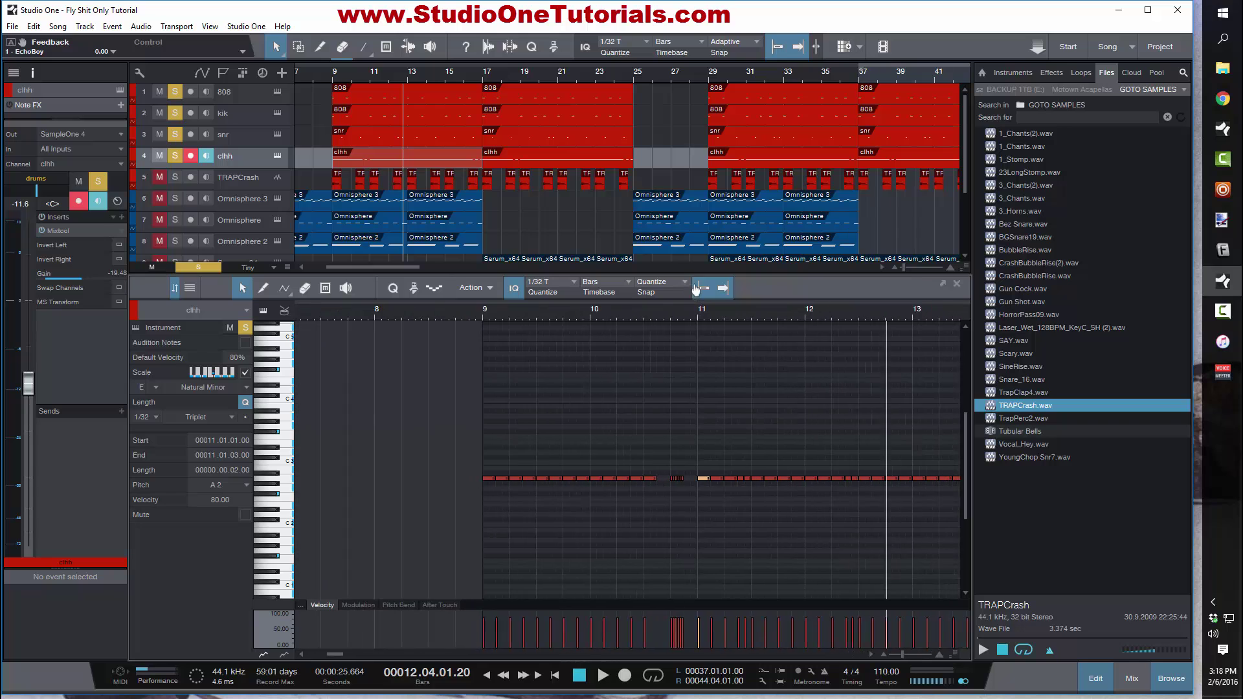
left_click(461, 318)
key("space")
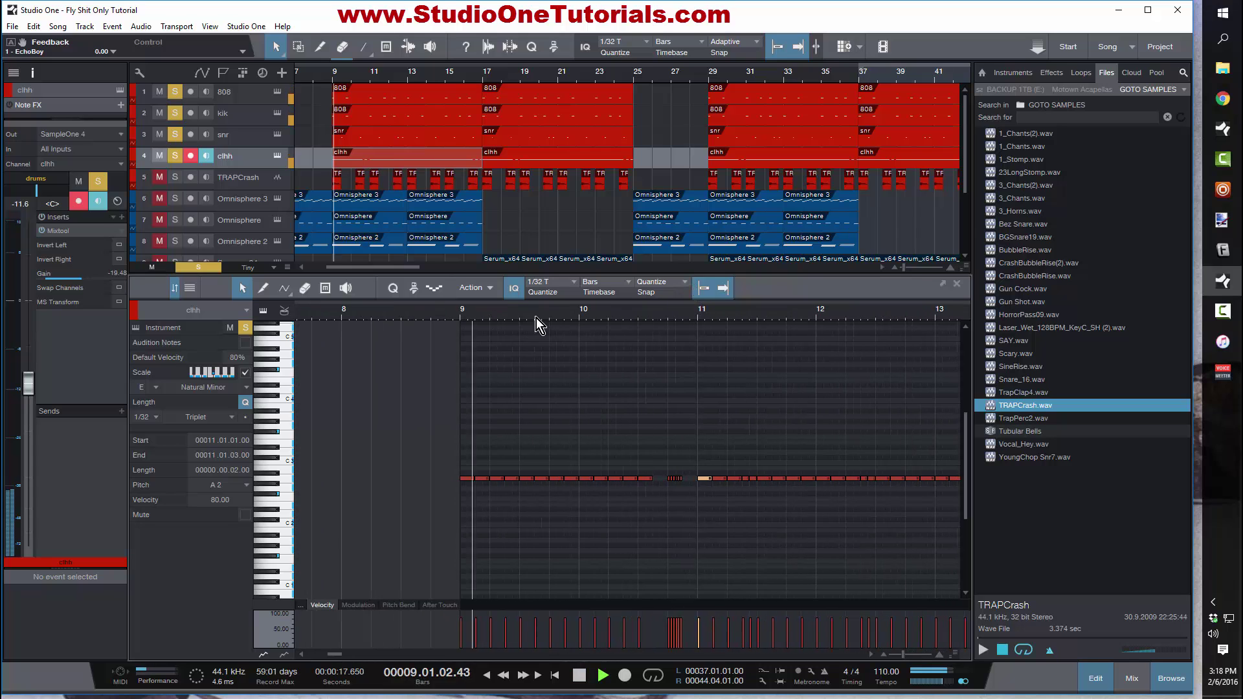
key("e")
key("w")
key("w")
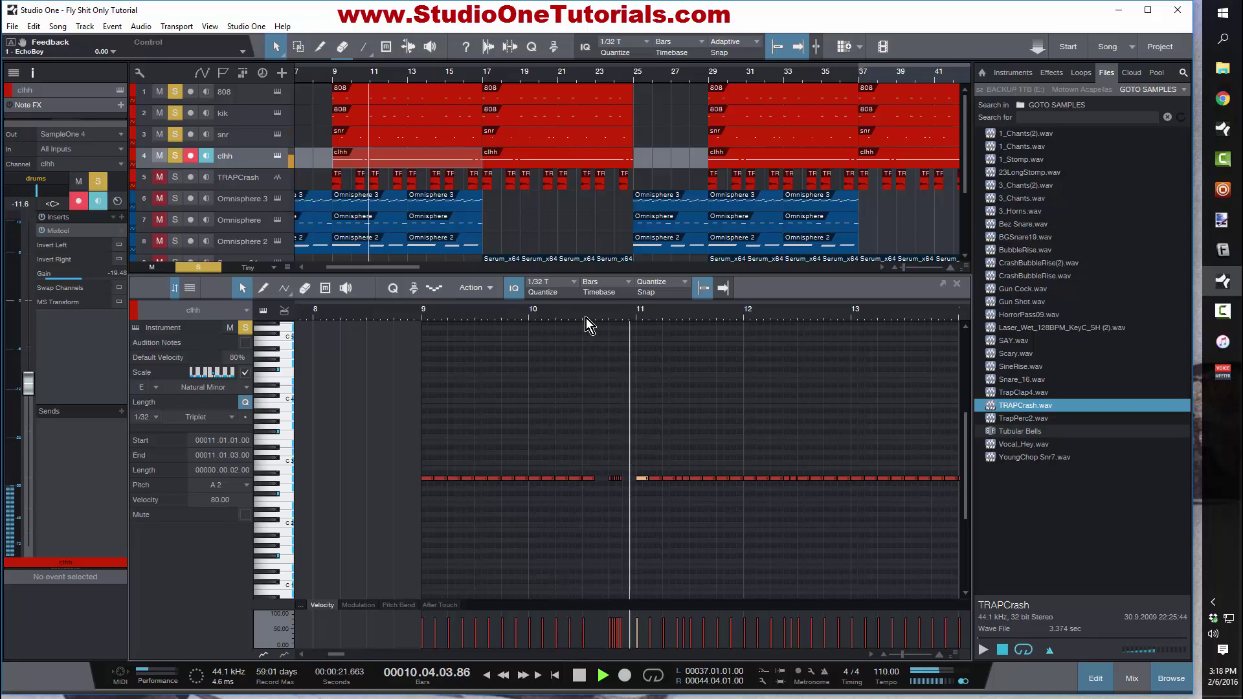
key("w")
key("w")
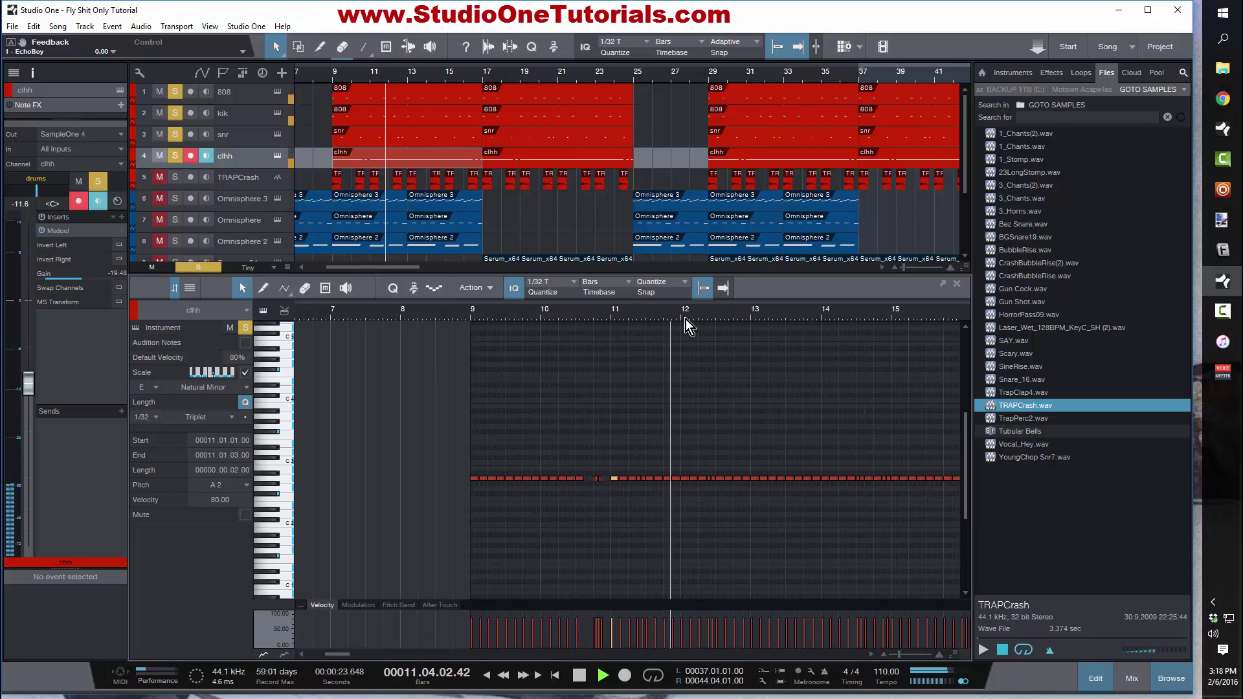
key("w")
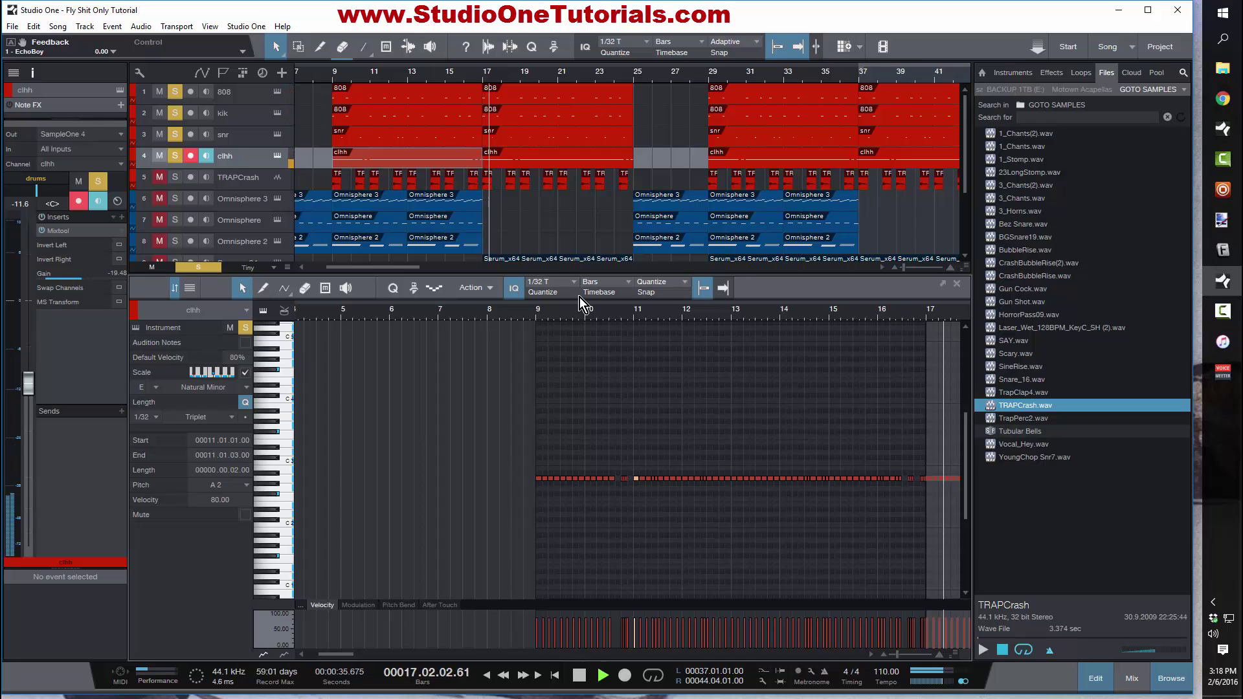
key("space")
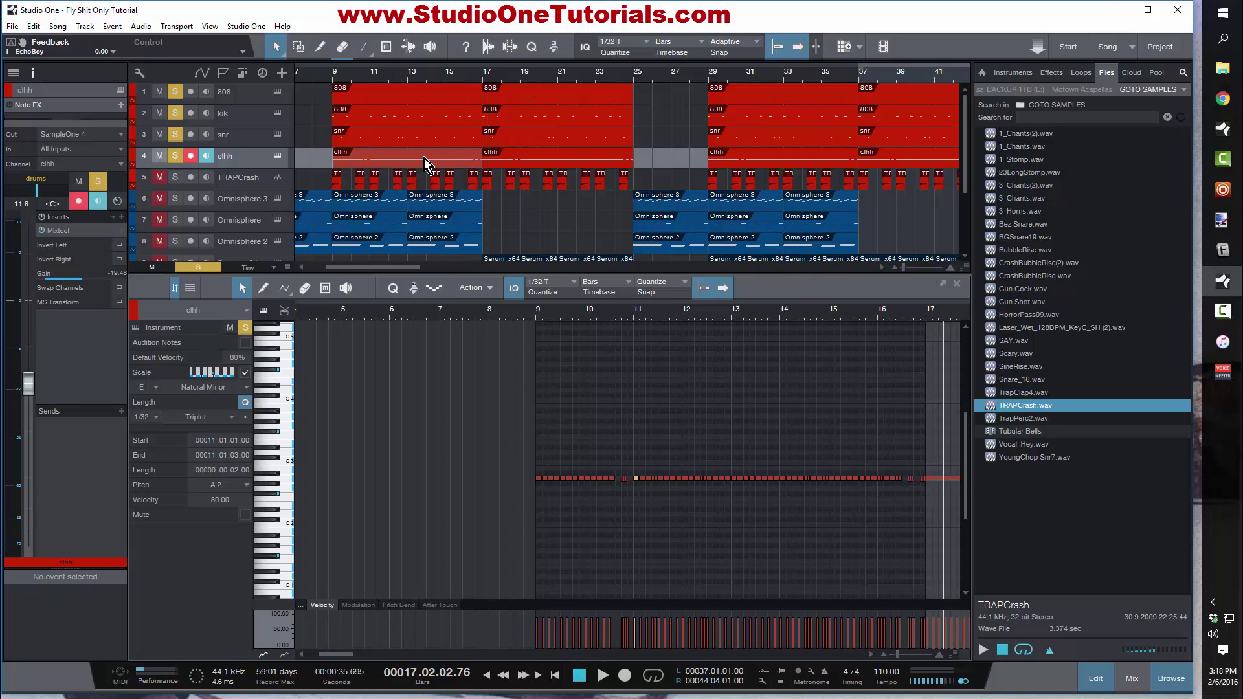
Step: Select different spans of the clhh pattern from bar 9 onward, ending with the notes up to the start of bar 12
left_click(635, 479)
left_click_drag(528, 424, 732, 491)
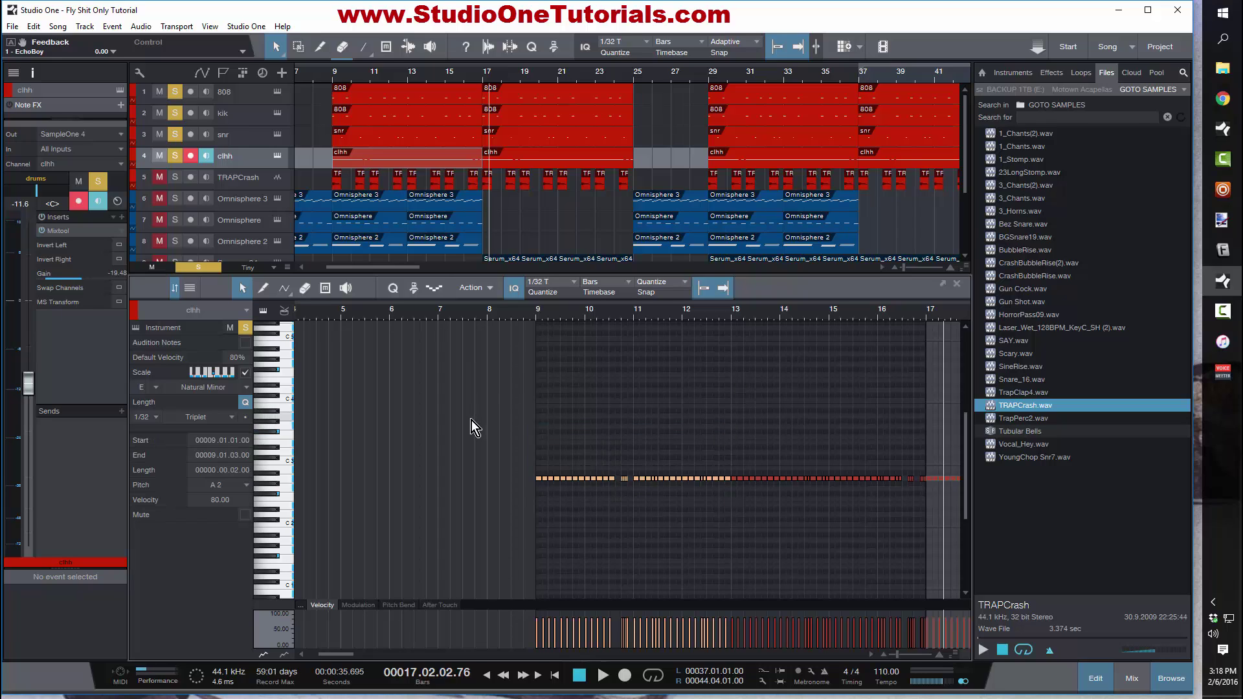
left_click_drag(471, 420, 636, 506)
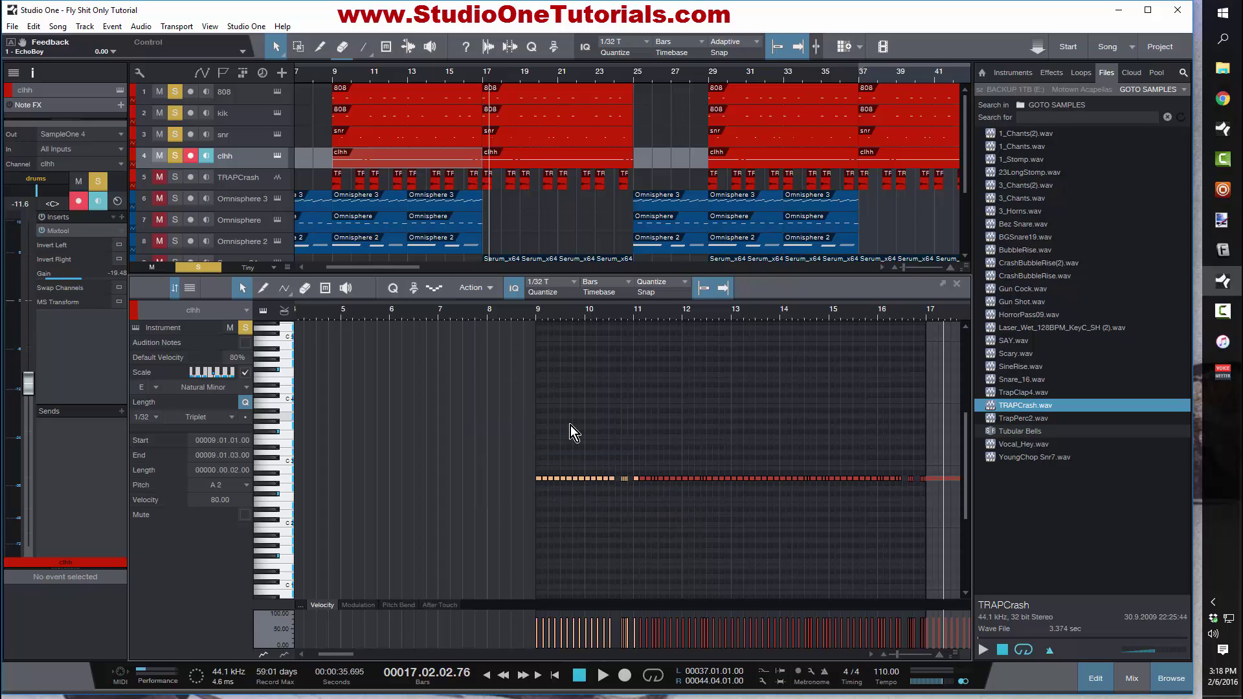
left_click_drag(528, 429, 697, 506)
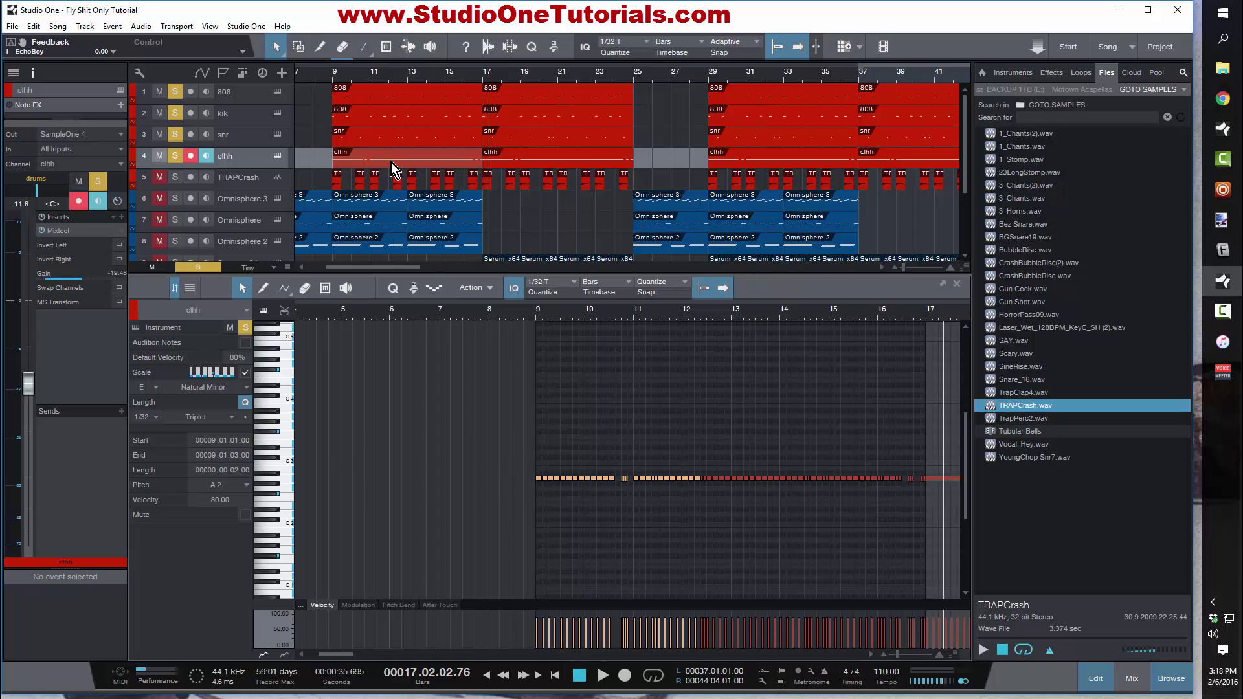
Step: Solo the TRAPCrash track together with the other drums, and play them from just before bar 9
scroll(466, 207, "down", 2)
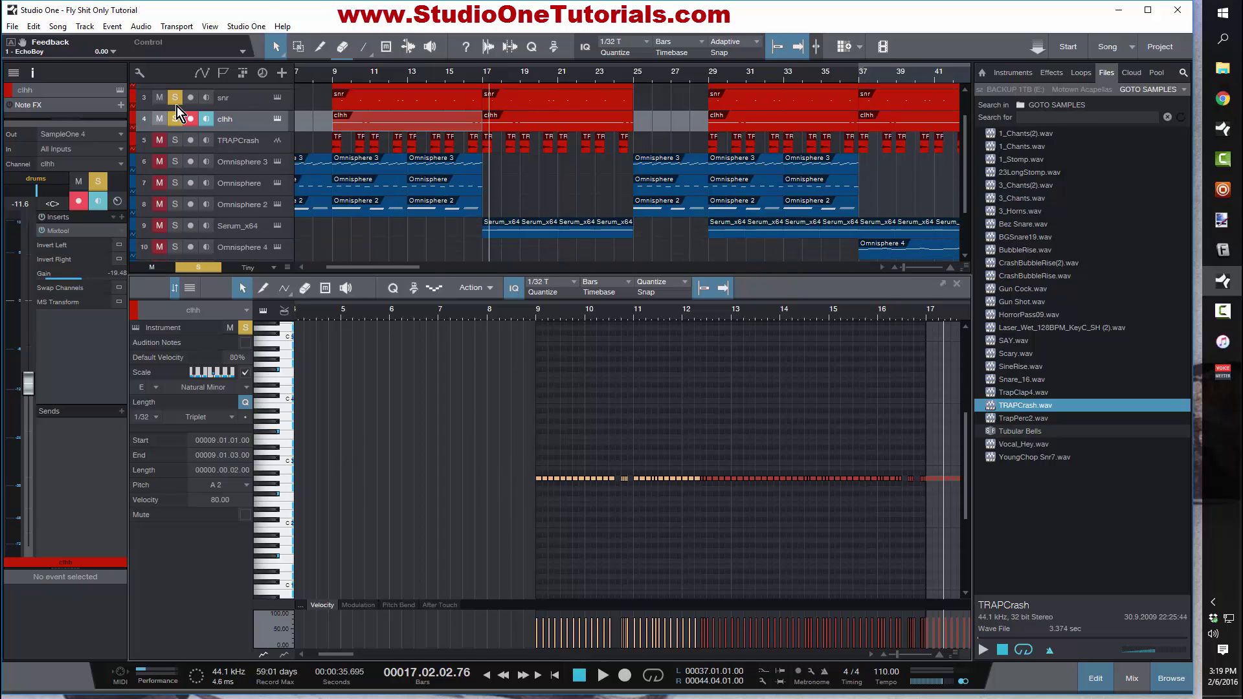
left_click(175, 142)
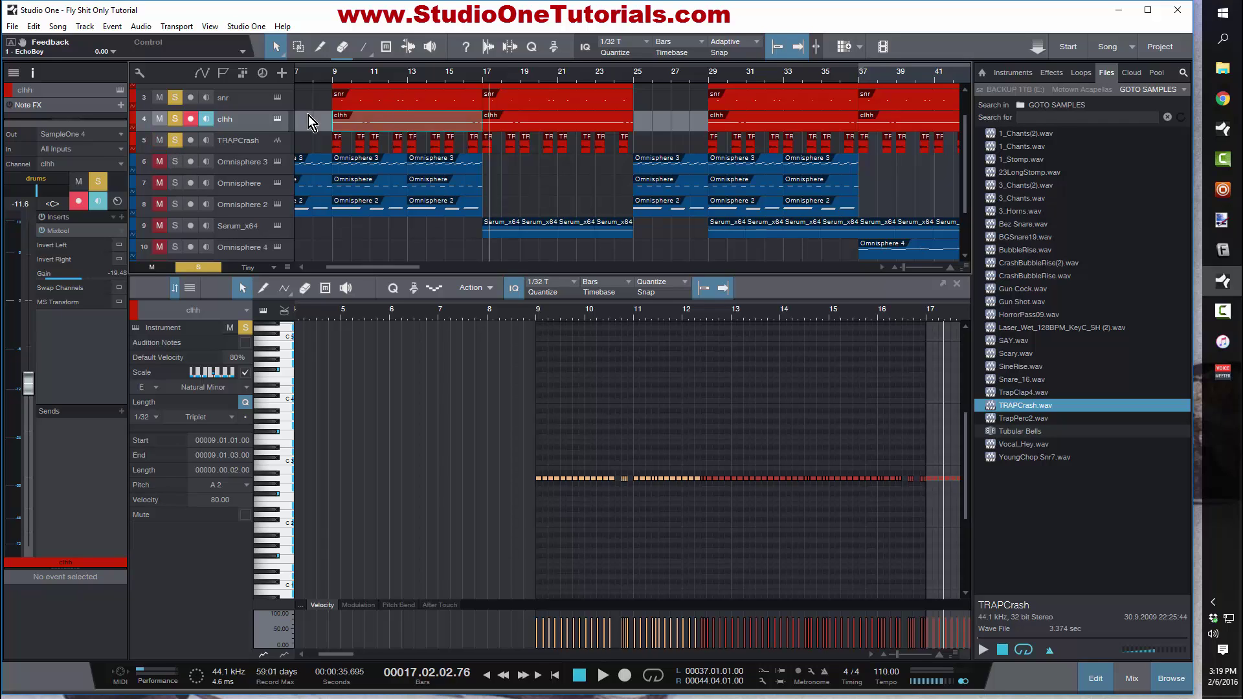
scroll(329, 81, "up", 3)
left_click(329, 69)
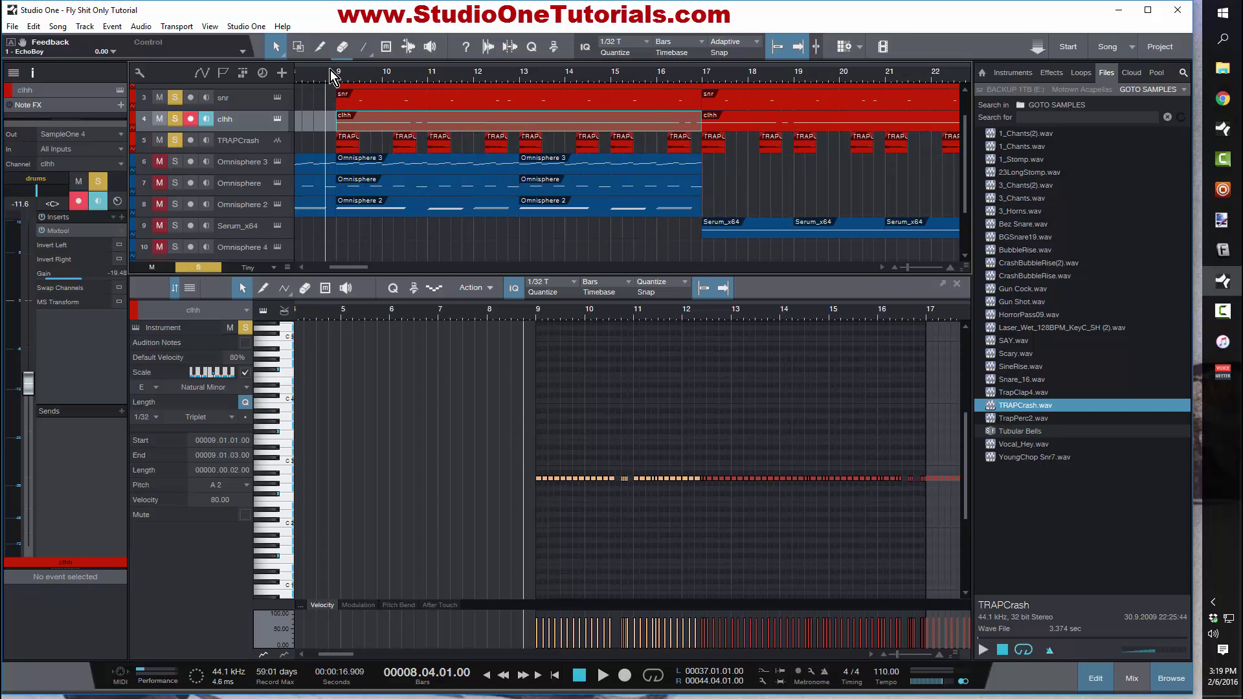
key("space")
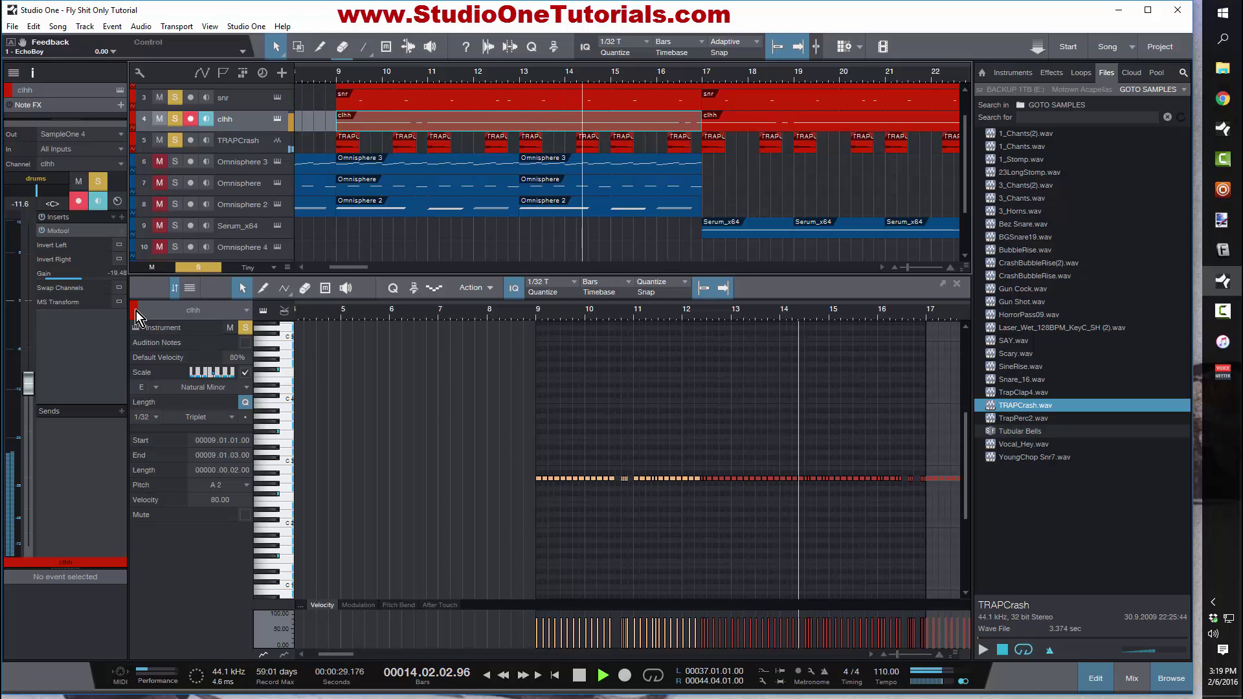
Step: Add a plate send to the TRAPCrash track, set its level to -7.6, and stop playback
left_click(238, 143)
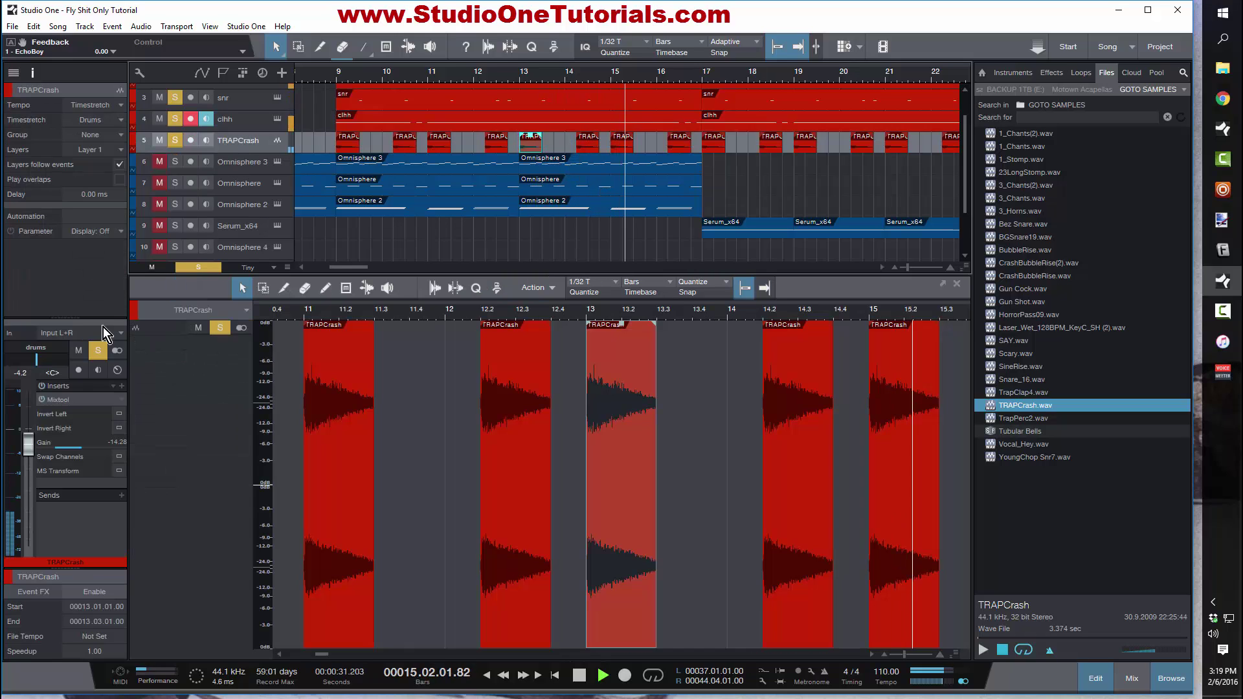
left_click(122, 495)
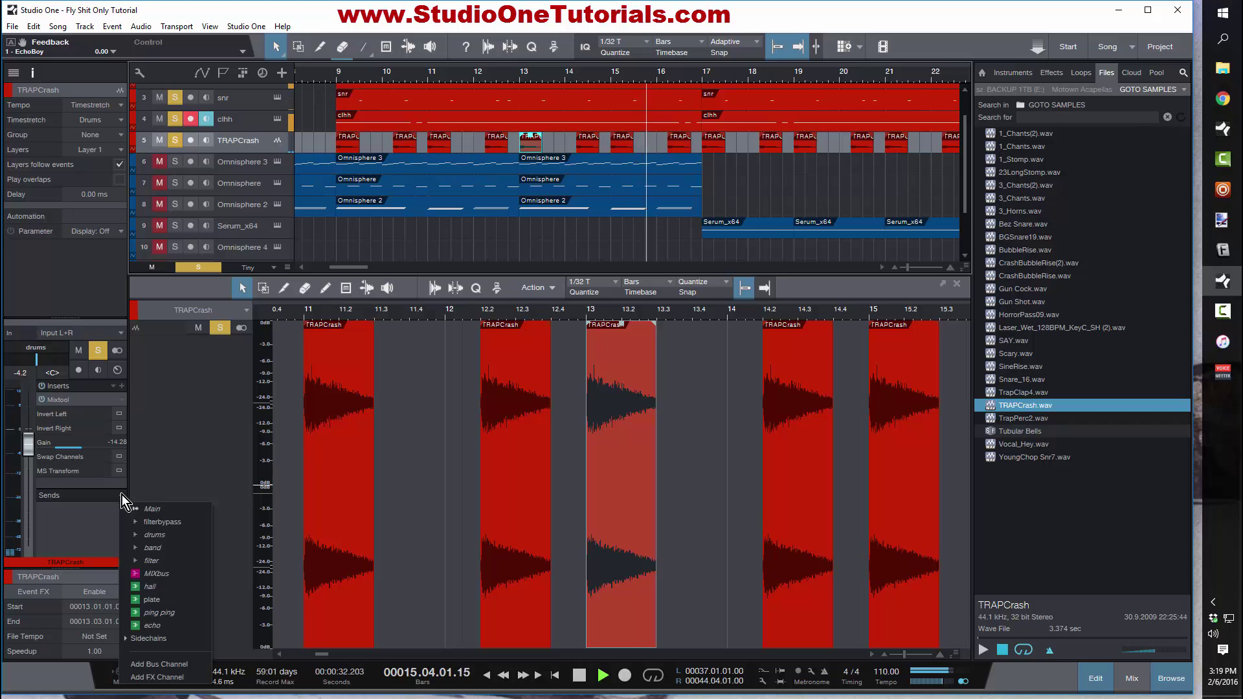
left_click(170, 600)
left_click_drag(85, 524, 83, 526)
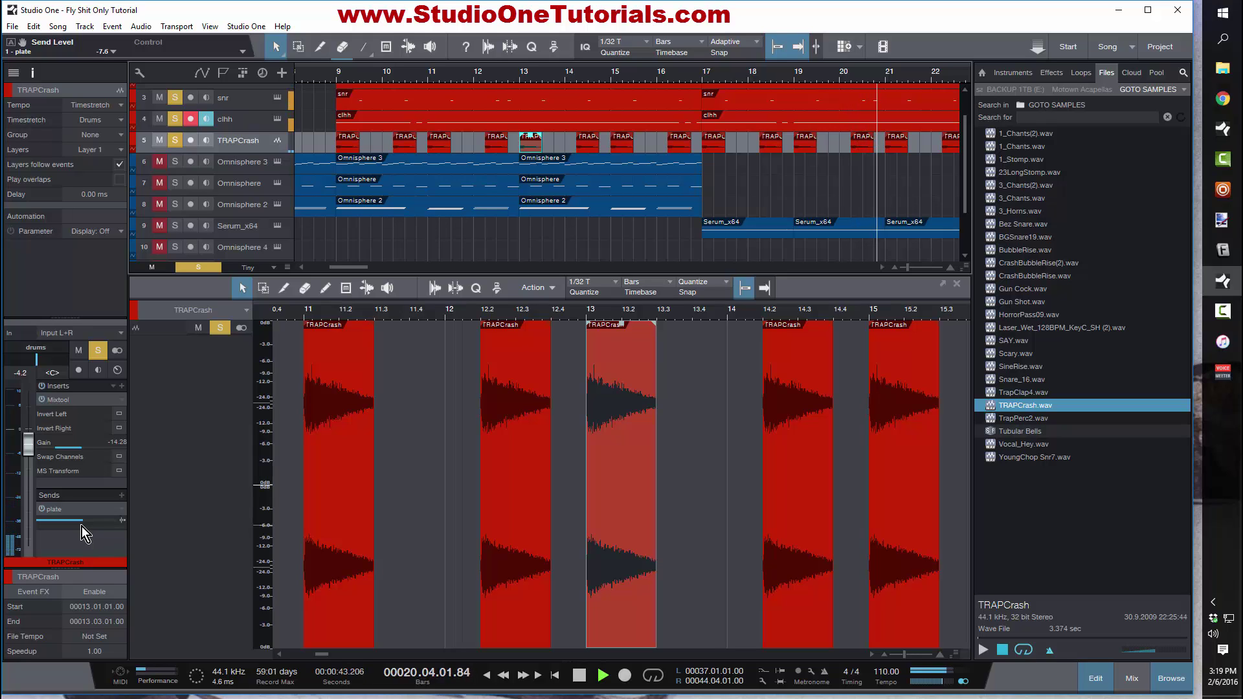
key("space")
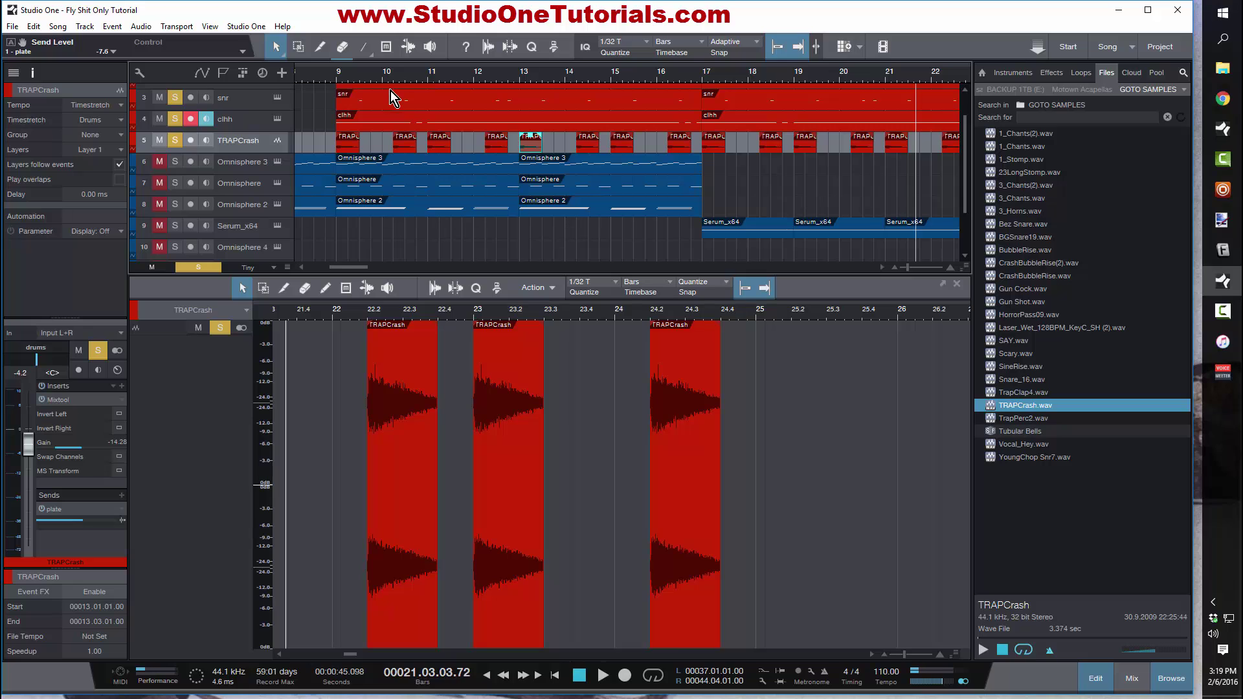
Step: Turn off solo on all the drum tracks, and turn it back on
scroll(391, 97, "up", 5)
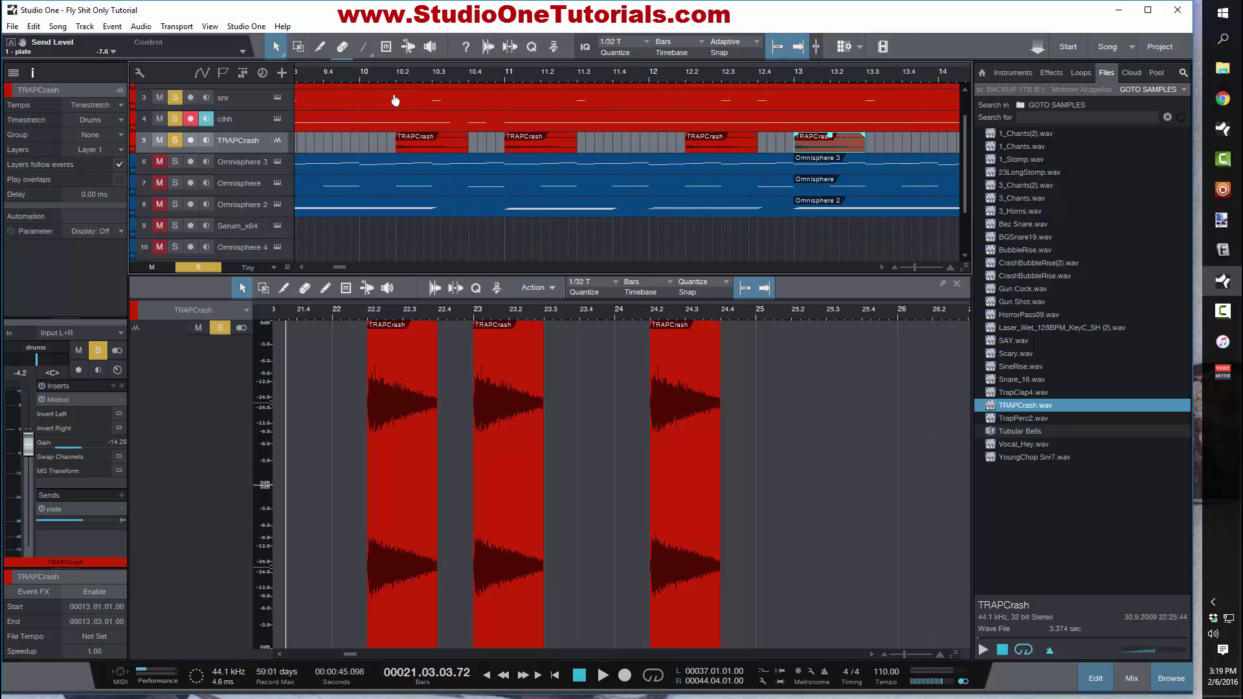
scroll(393, 100, "down", 4)
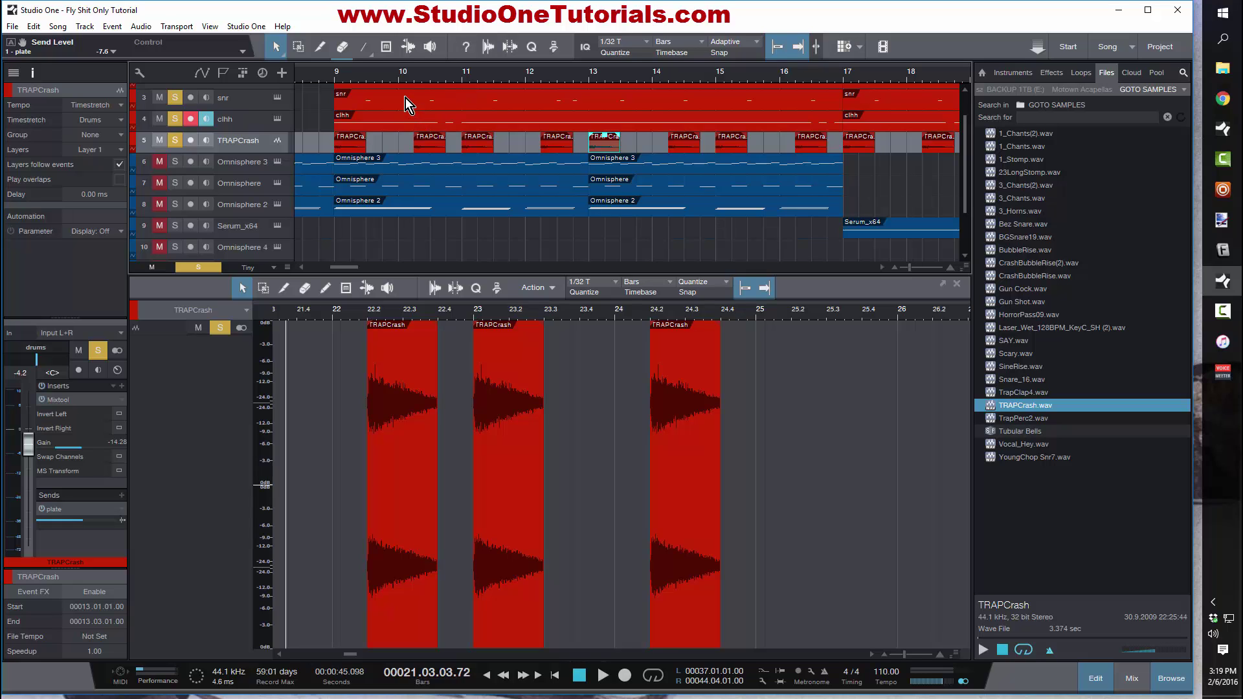
left_click_drag(347, 76, 439, 72)
scroll(562, 181, "down", 2)
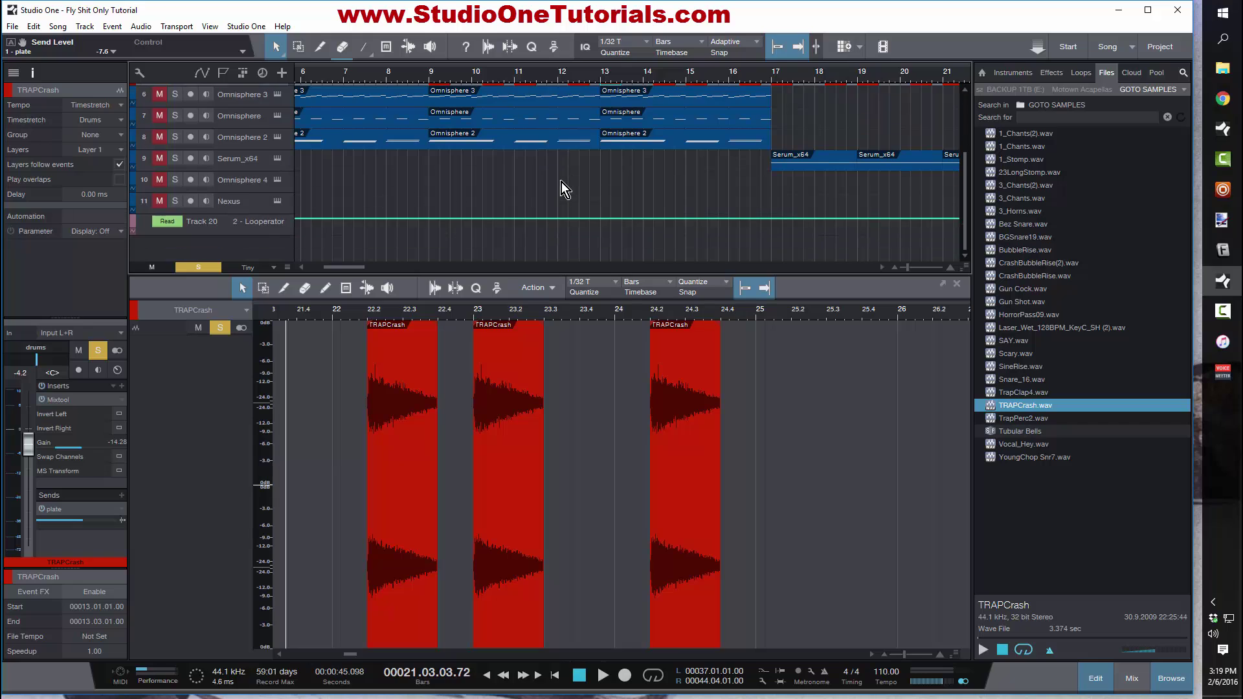
scroll(561, 182, "up", 4)
scroll(560, 183, "down", 1)
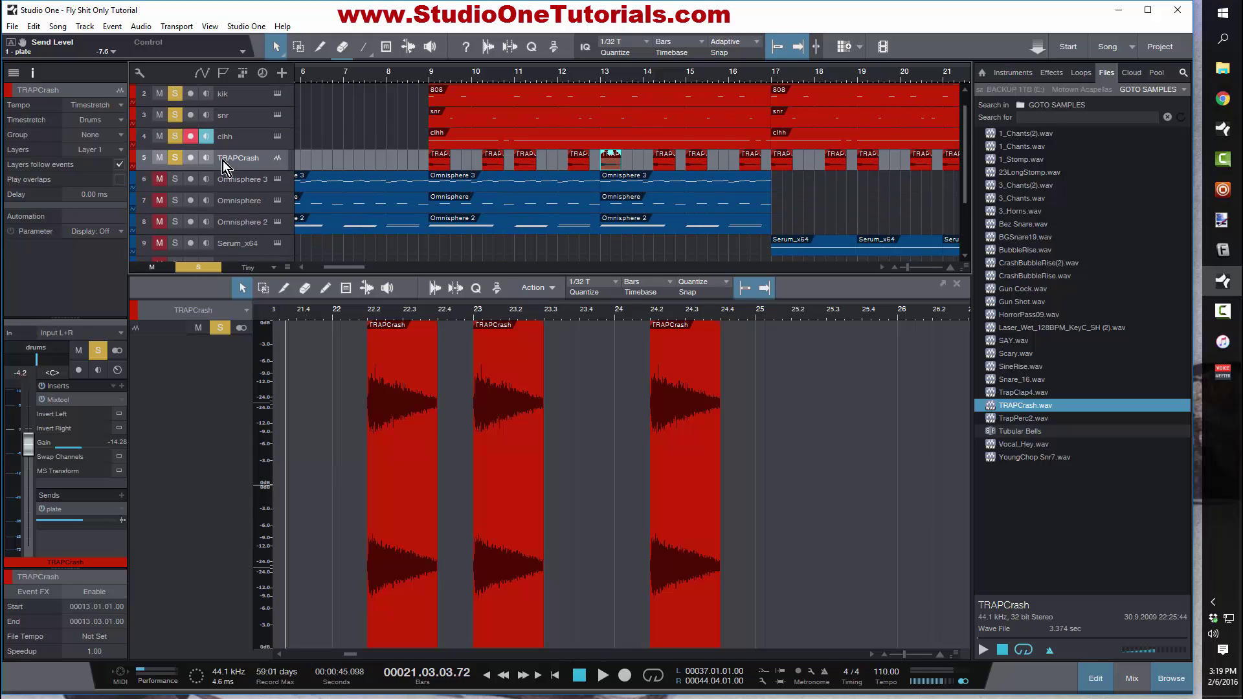
left_click(176, 158)
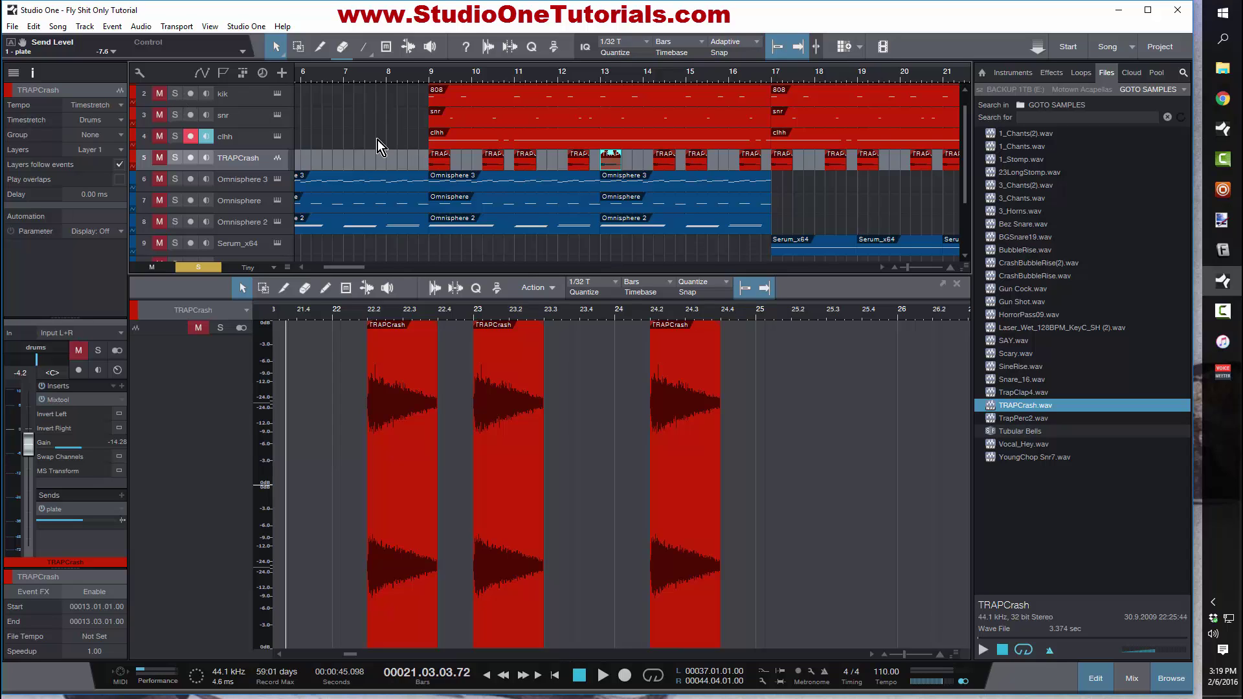
left_click(175, 157)
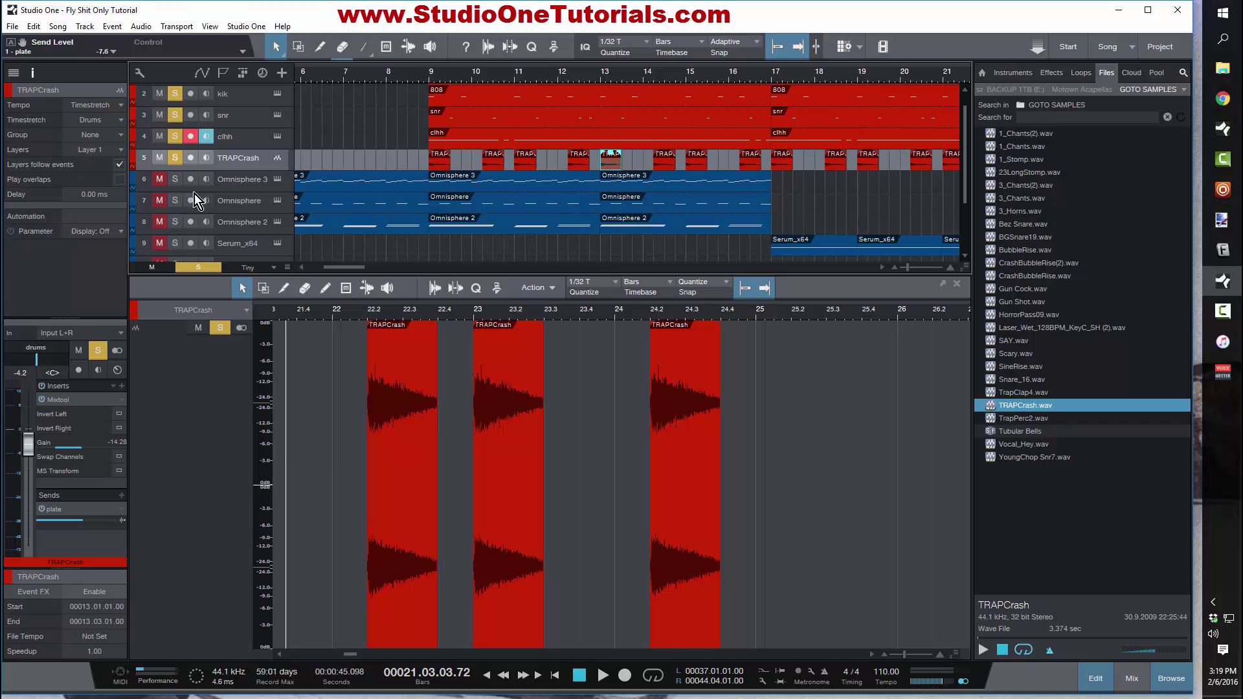
Step: Examine the notes of the Omnisphere 3, Omnisphere and Omnisphere 2 parts starting at bar 9 in the note editor
left_click(267, 230)
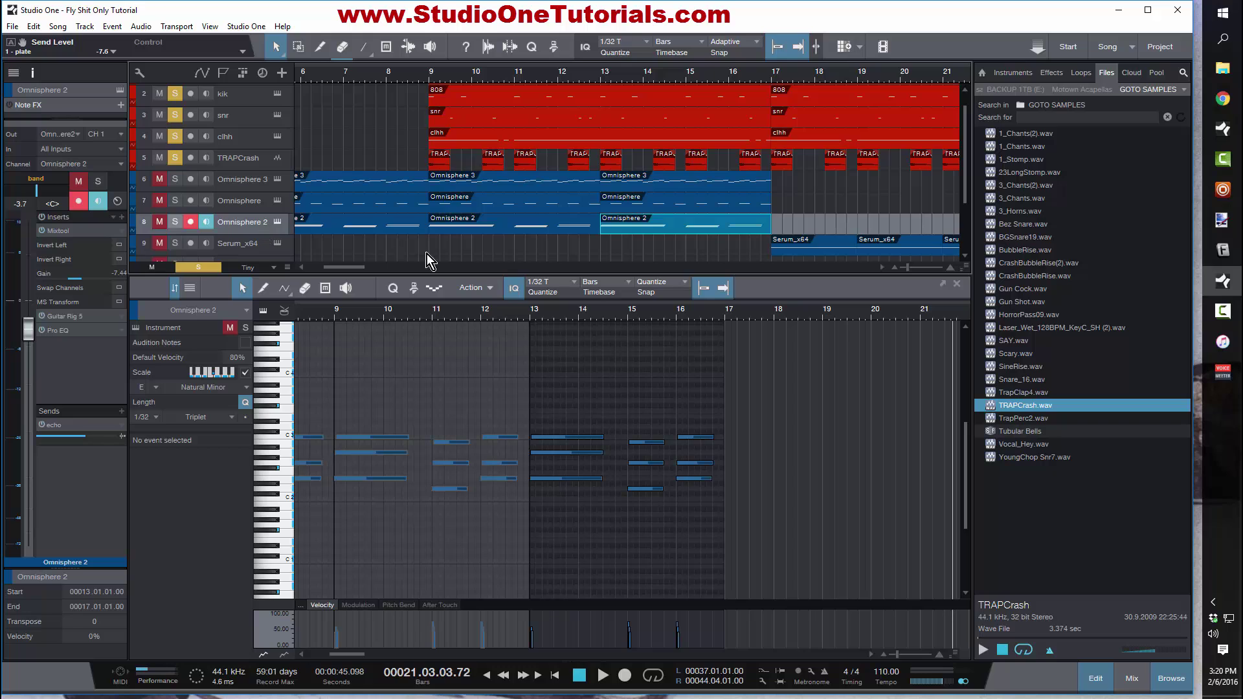
left_click(475, 185)
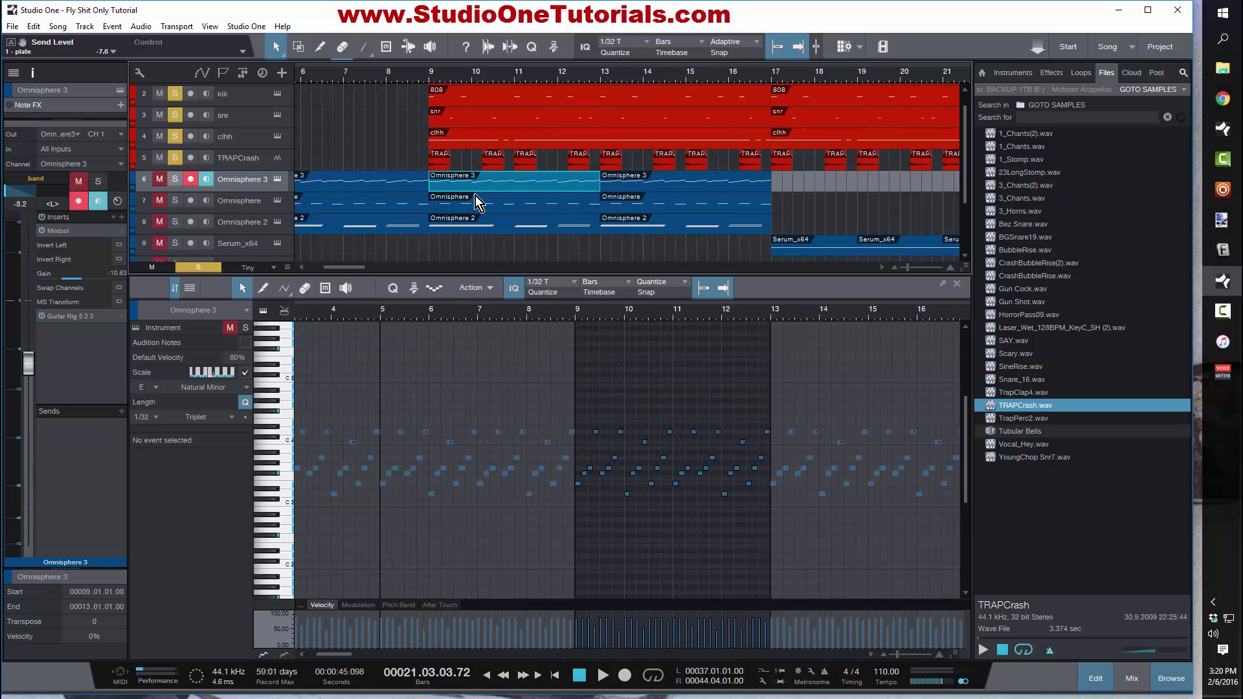
left_click(479, 203)
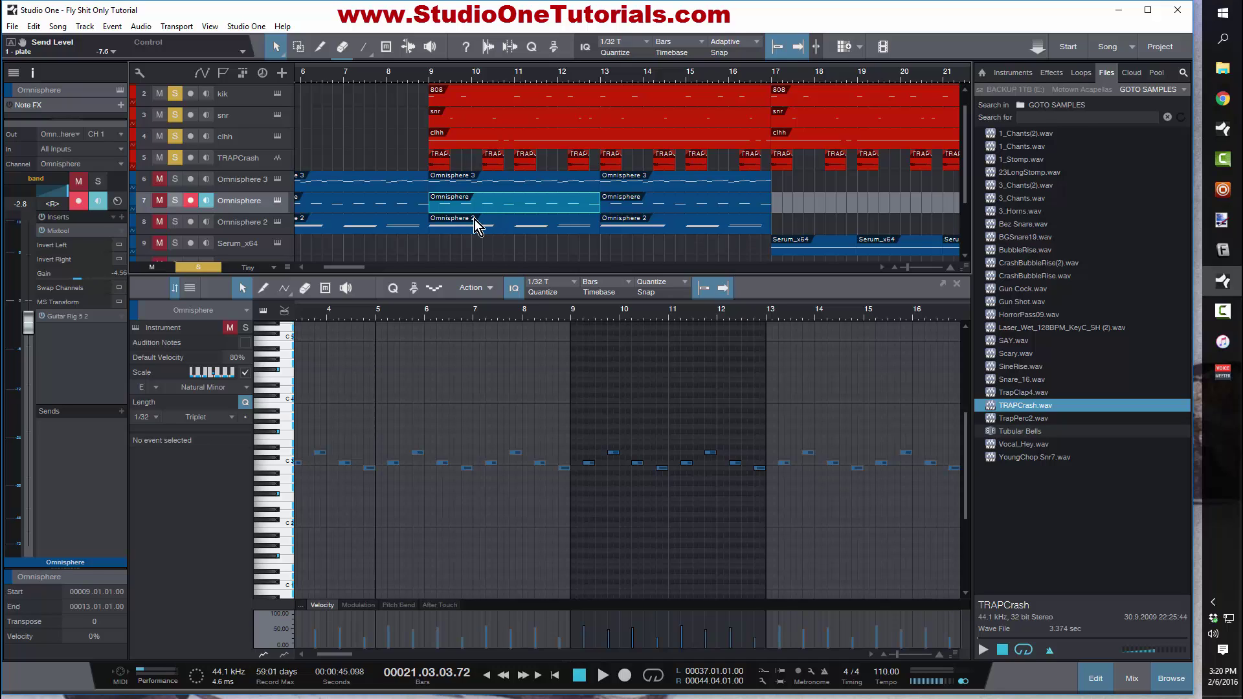
left_click(475, 230)
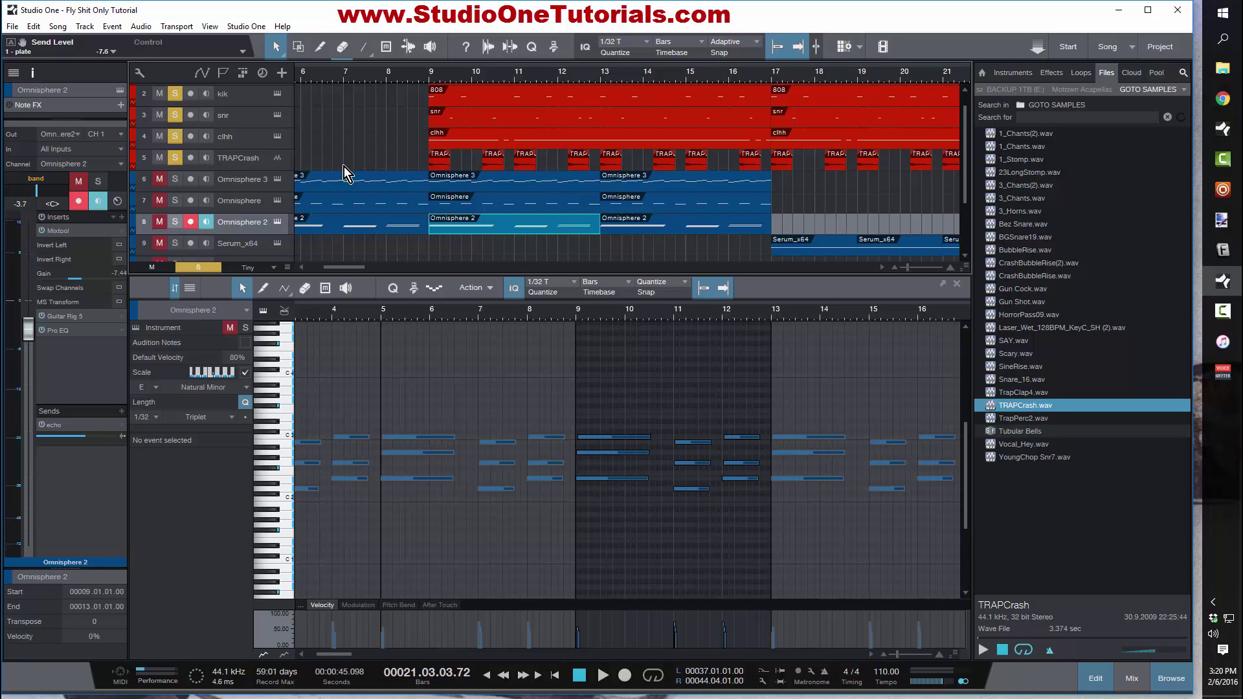
Step: Examine the chord notes of the first Omnisphere 2 part, bars 1 to 5, in the note editor, auditioning individual notes
scroll(414, 87, "down", 5)
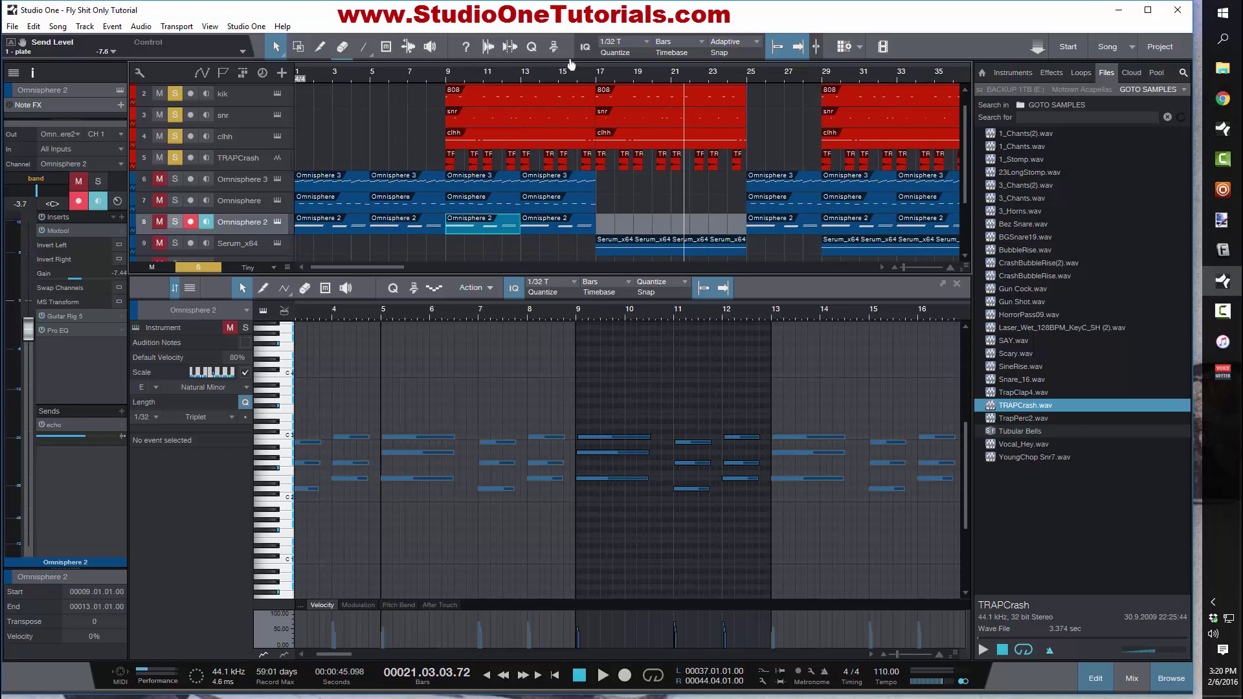
left_click(323, 231)
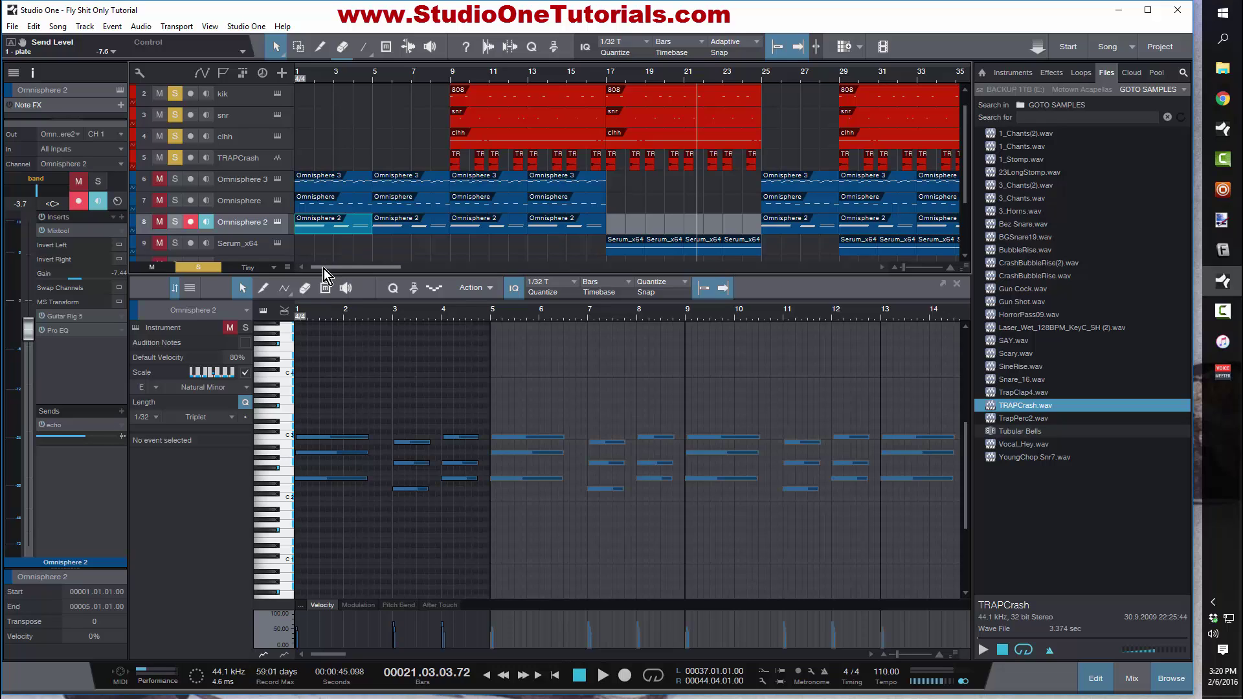
double_click(328, 228)
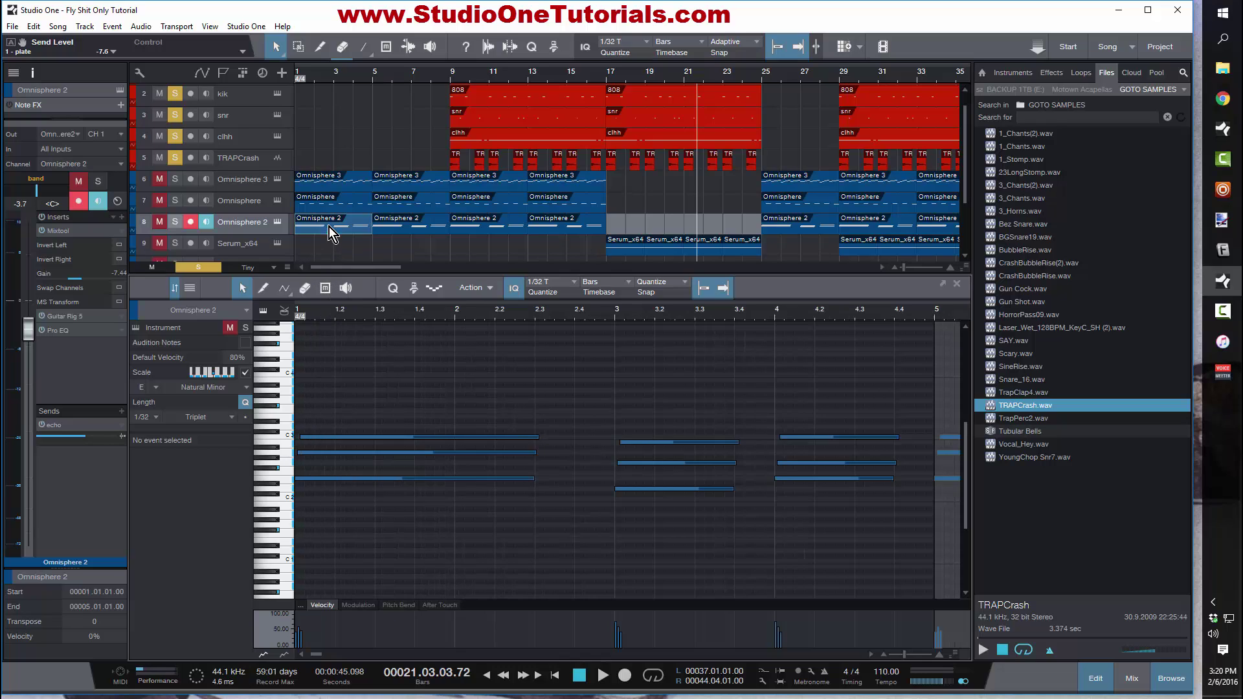
mouse_move(357, 310)
left_mouse_down()
mouse_move(359, 336)
mouse_move(362, 318)
left_mouse_up()
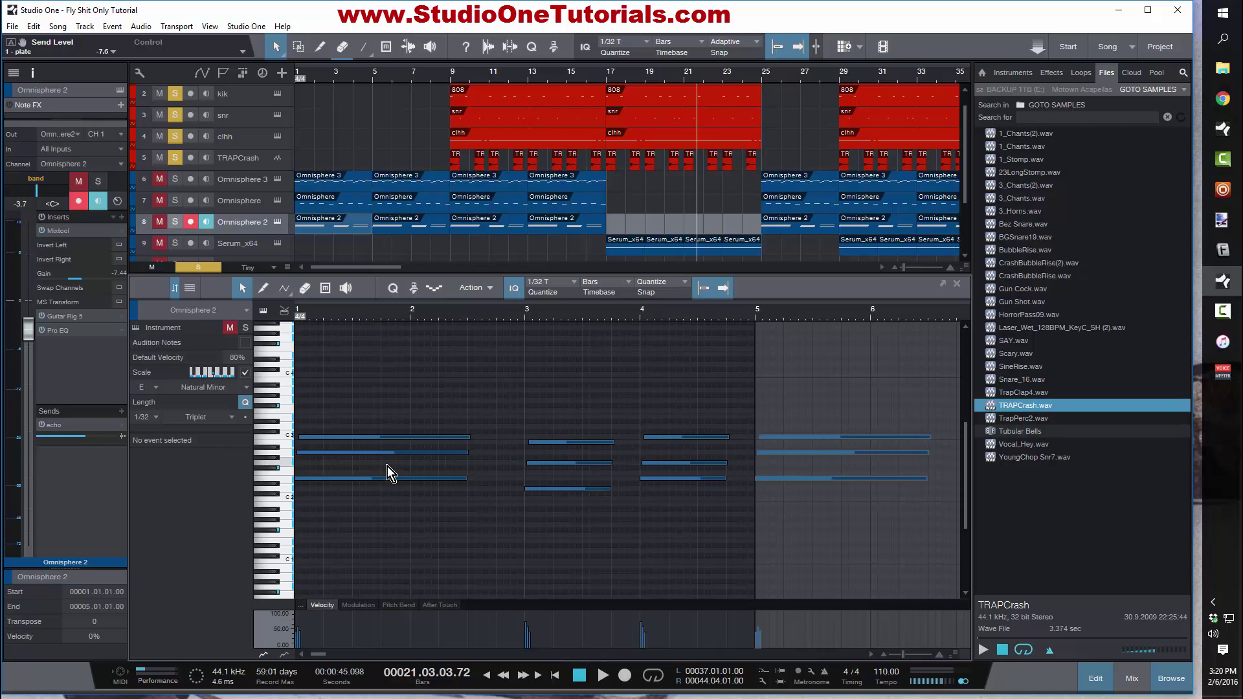
left_click_drag(645, 579, 386, 310)
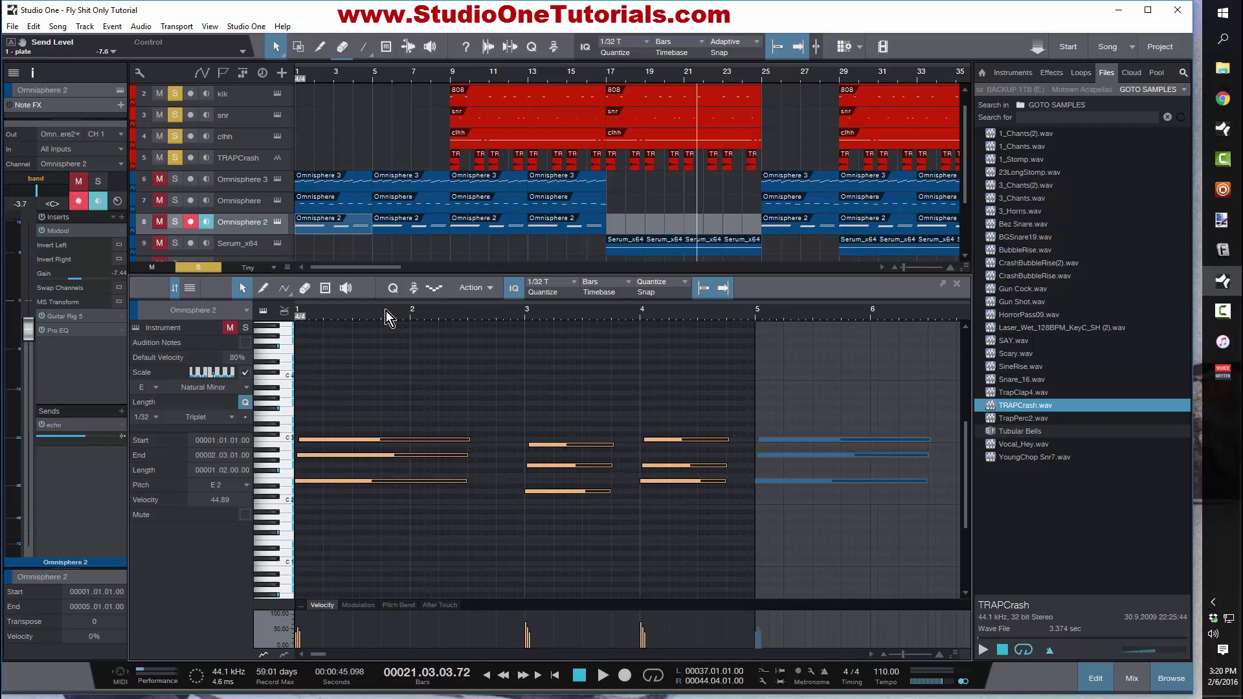
left_click(353, 494)
left_click(355, 482)
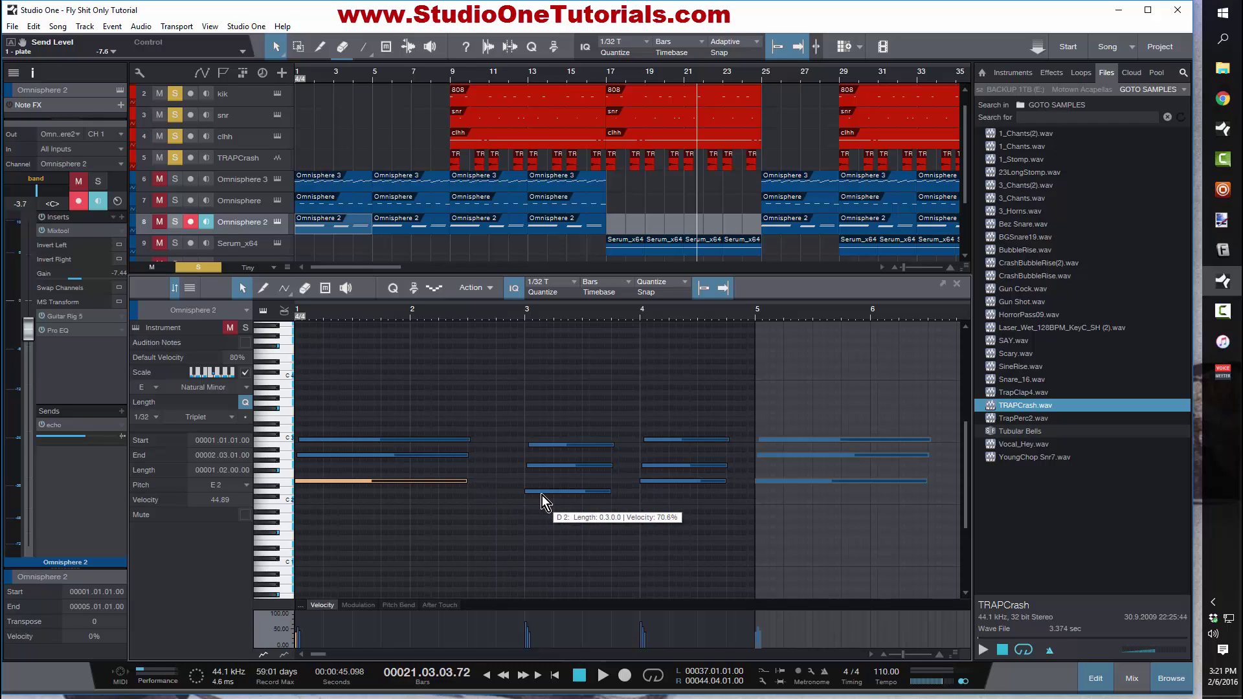
left_click(666, 464)
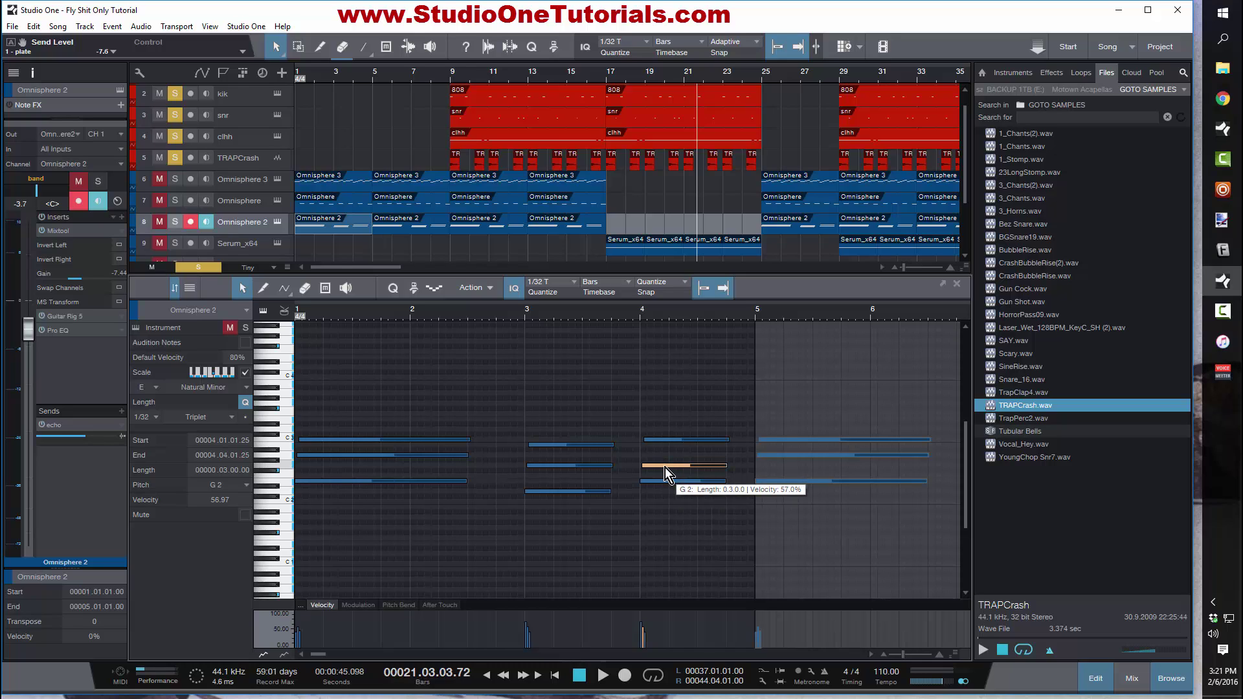
left_click(669, 439)
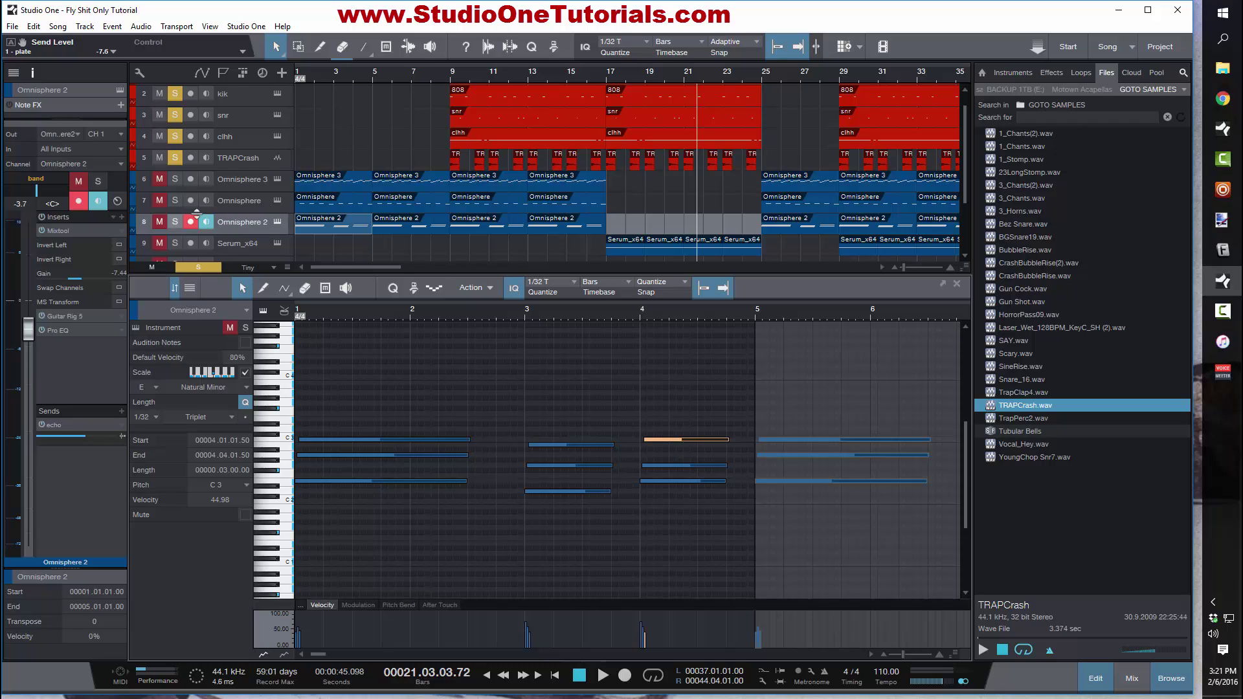
Step: Unmute and solo the Omnisphere 2 track, and play its first part with the loop set from bar 1 to bar 5
left_click(159, 221)
left_click(175, 222)
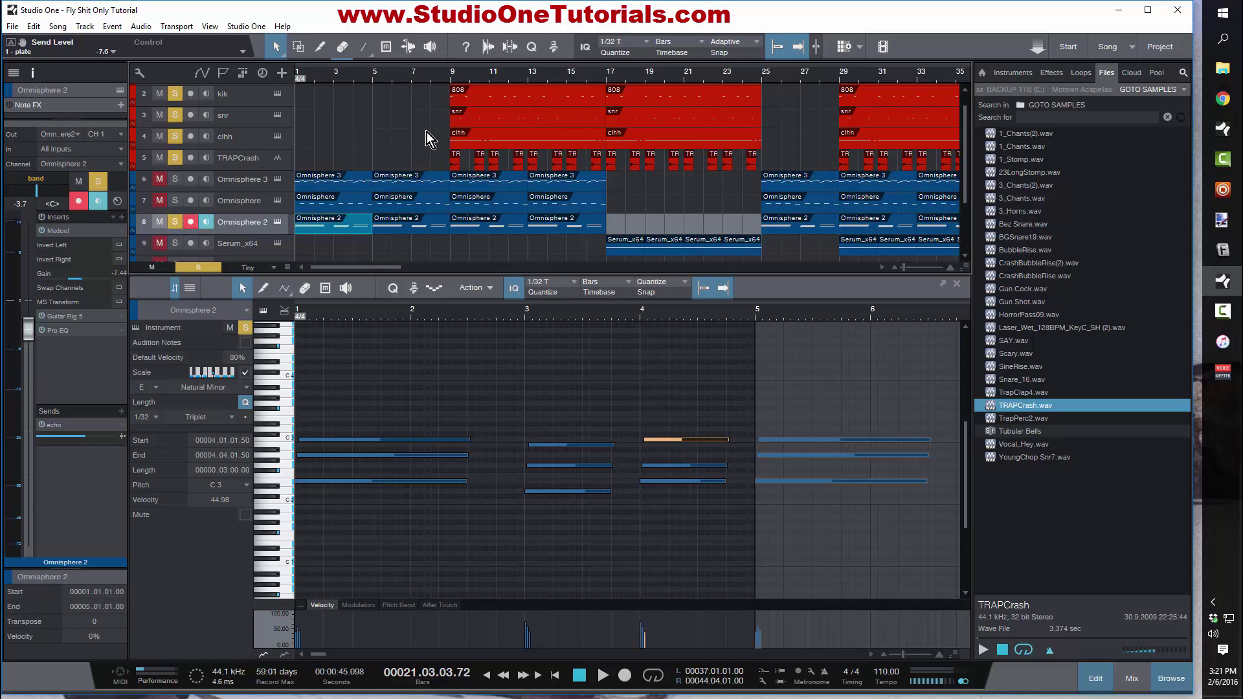
key("space")
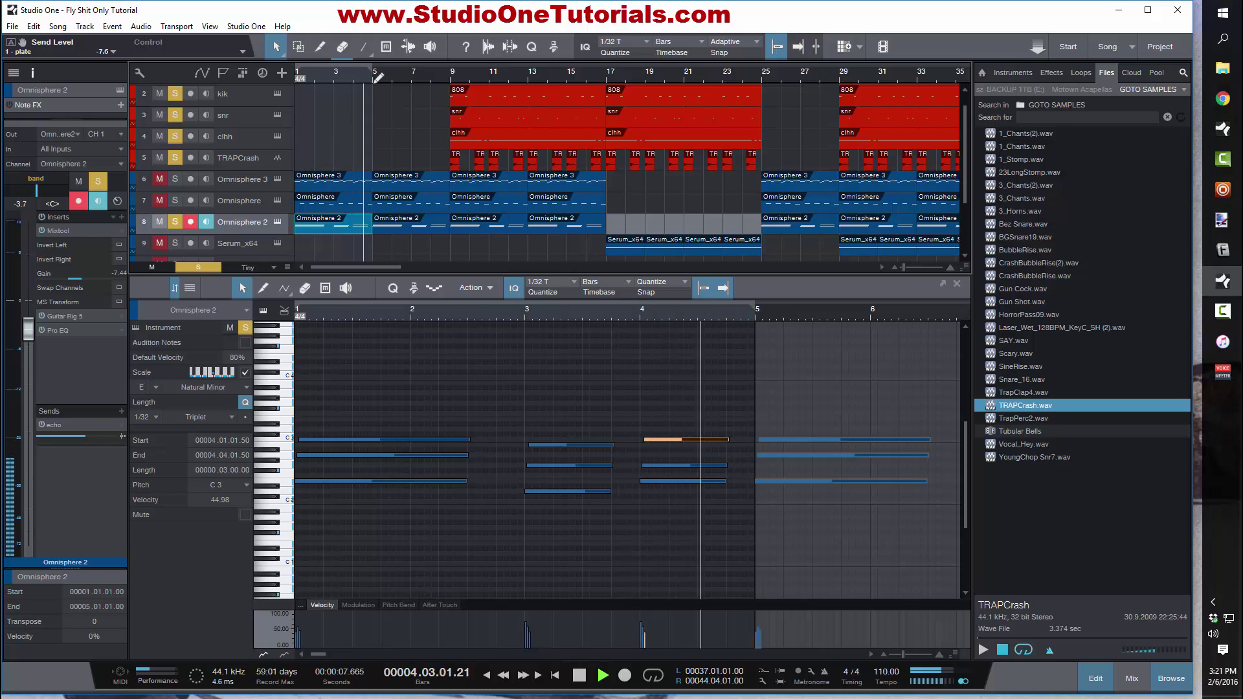
key("p")
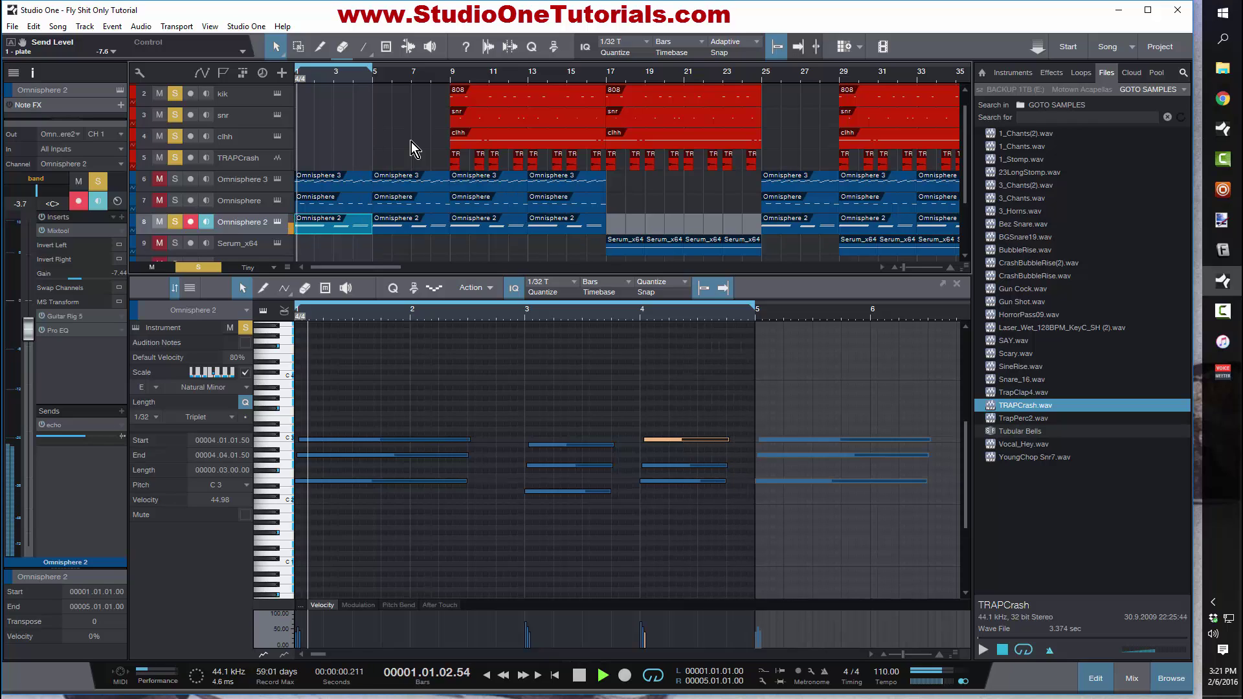
key("space")
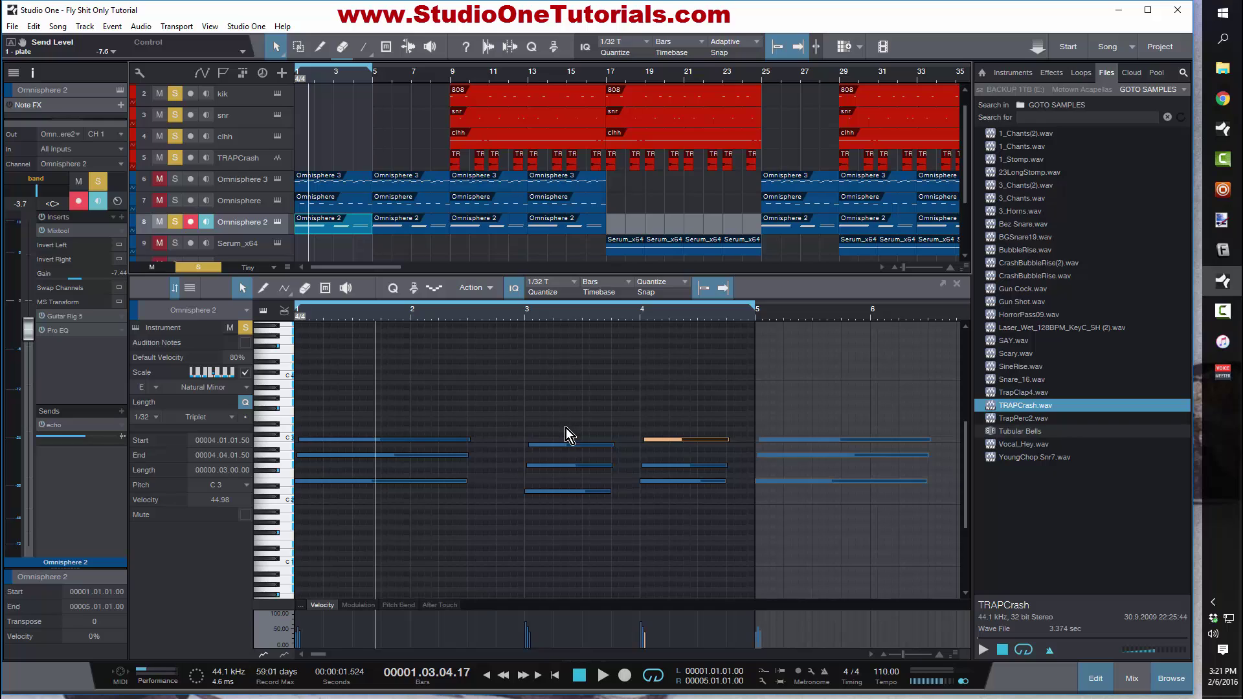
Step: Try the lowest note of the bar 3 chord one octave higher, and return it to its original octave
left_click(554, 491)
key("shift+Up")
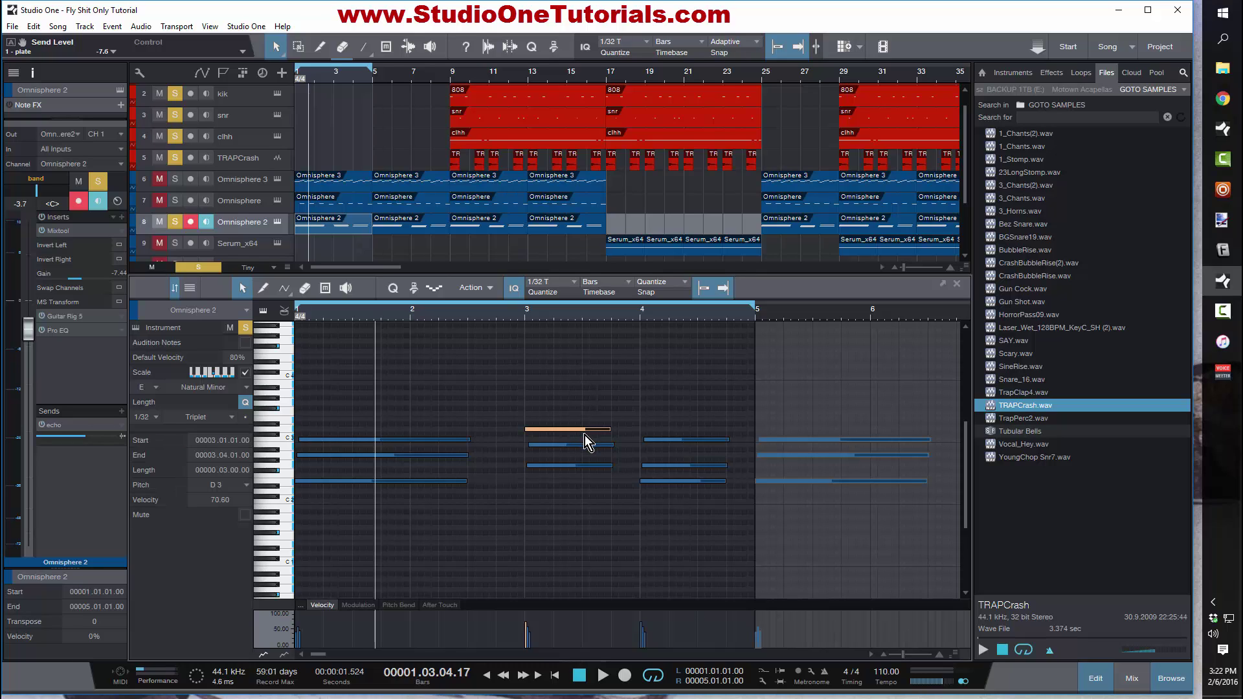
key("shift+Down")
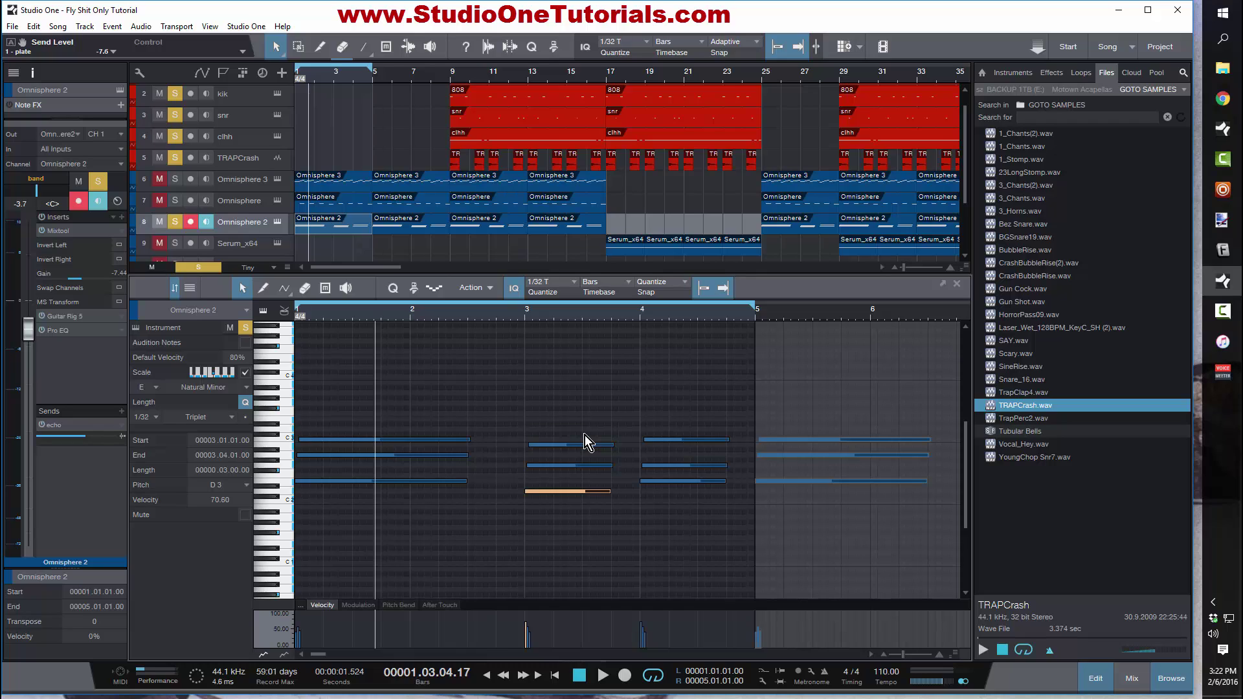
Step: Try the top note of the bar 4 chord at B2 and at C2, returning it to C3 each time
left_click(673, 480)
left_click(669, 465)
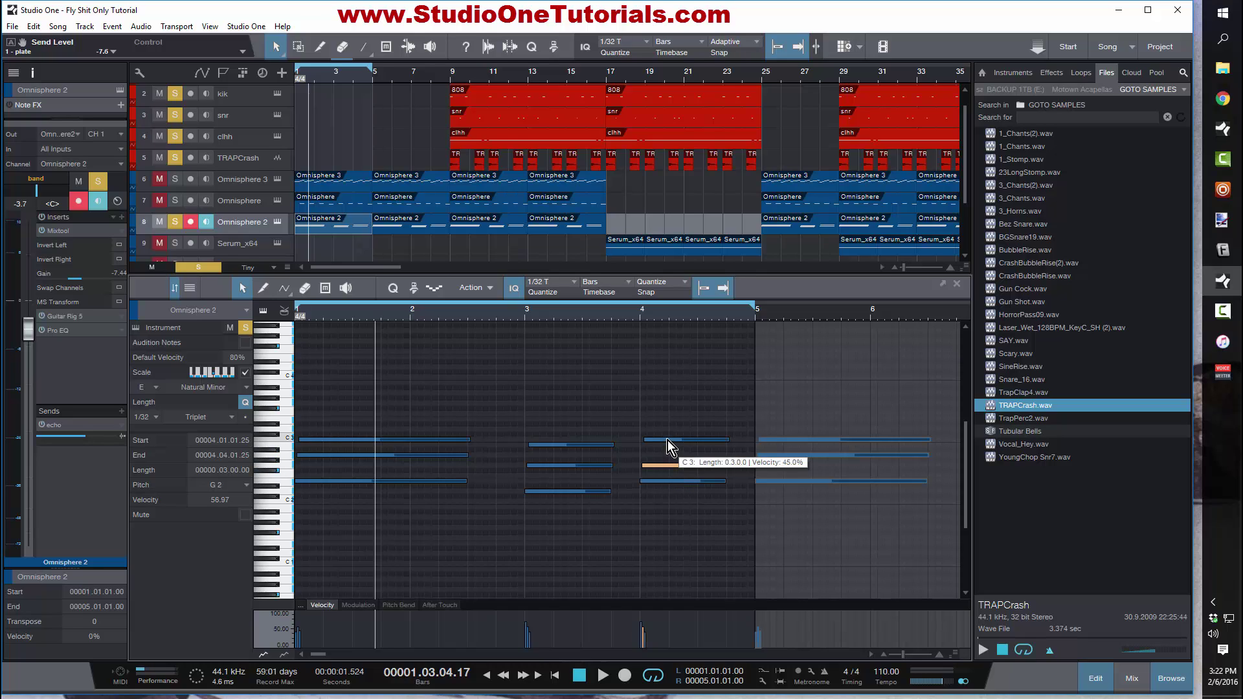
left_click(666, 440)
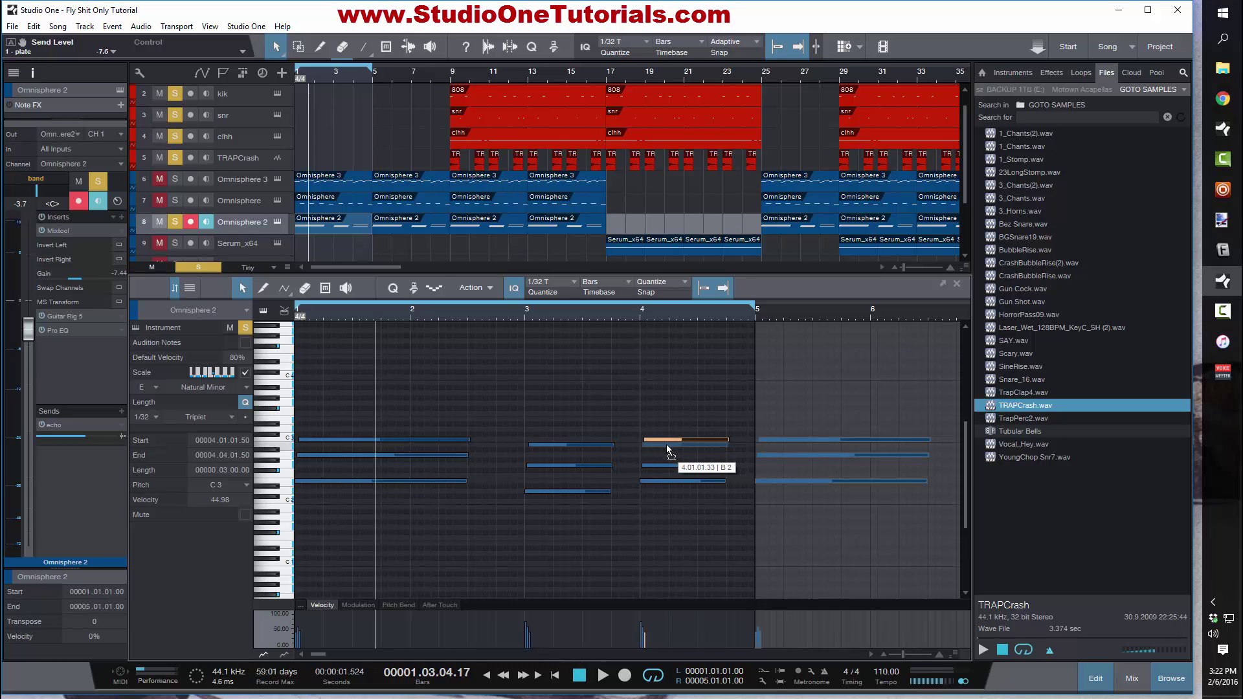
left_click_drag(666, 444, 666, 444)
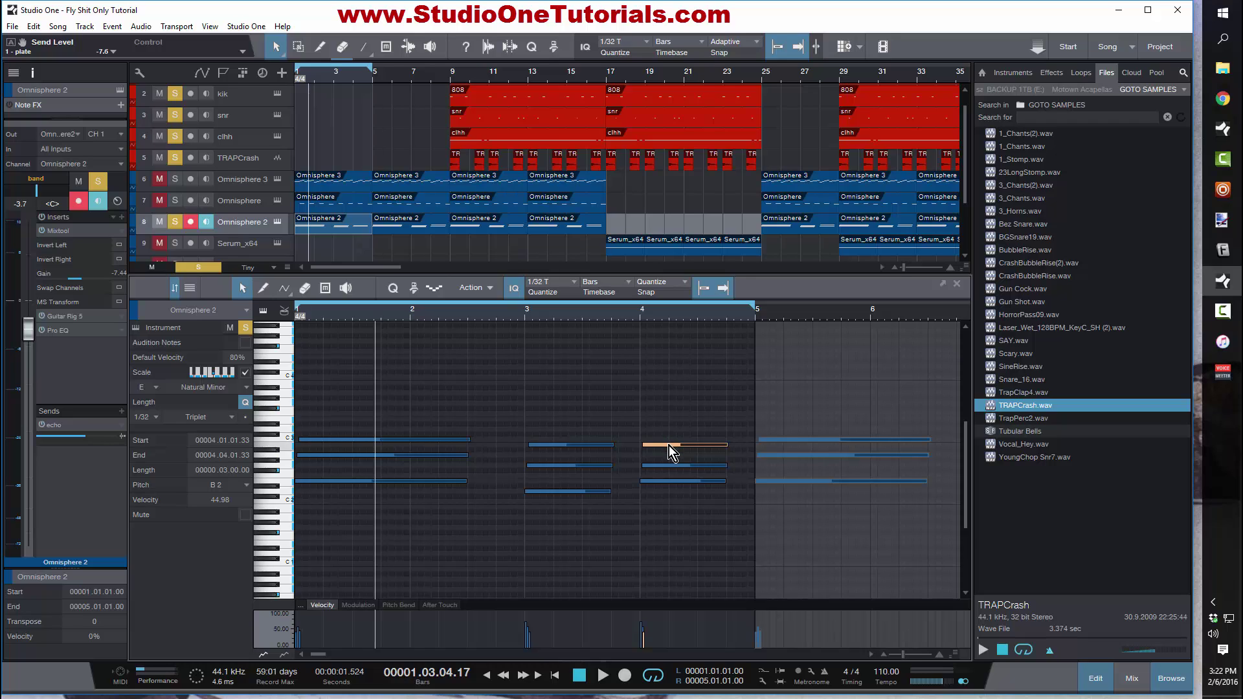
left_click_drag(669, 445, 669, 440)
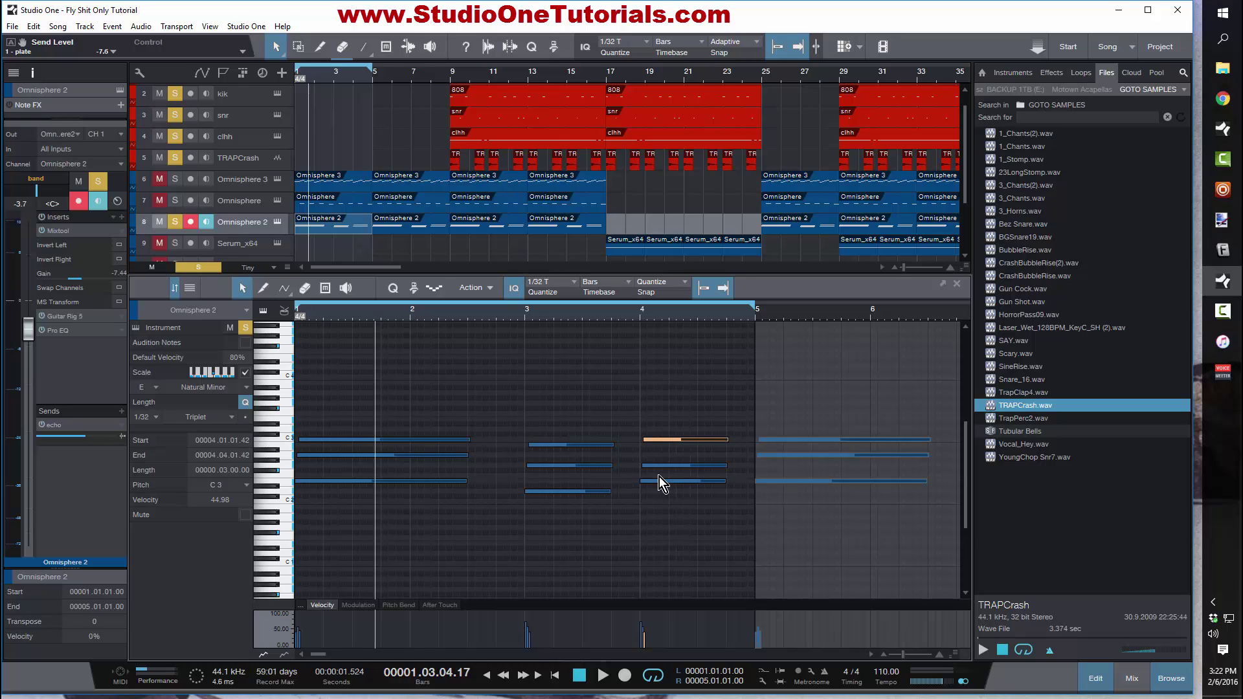
key("shift+Down")
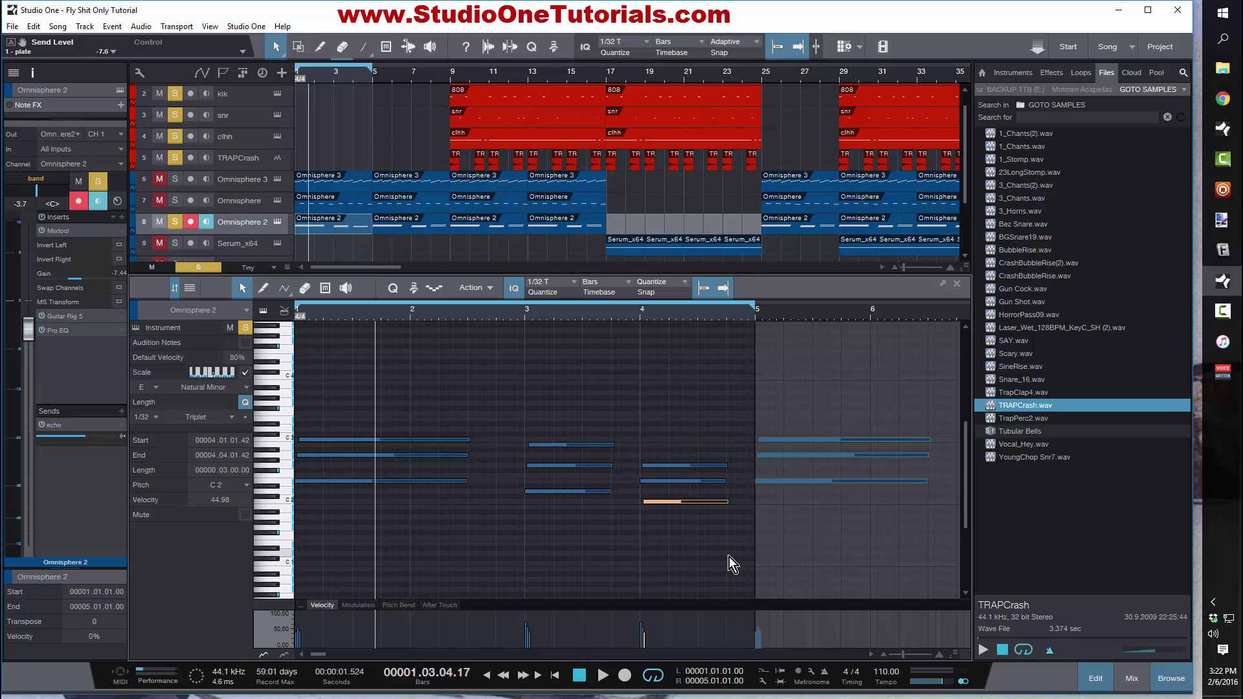
key("shift+Up")
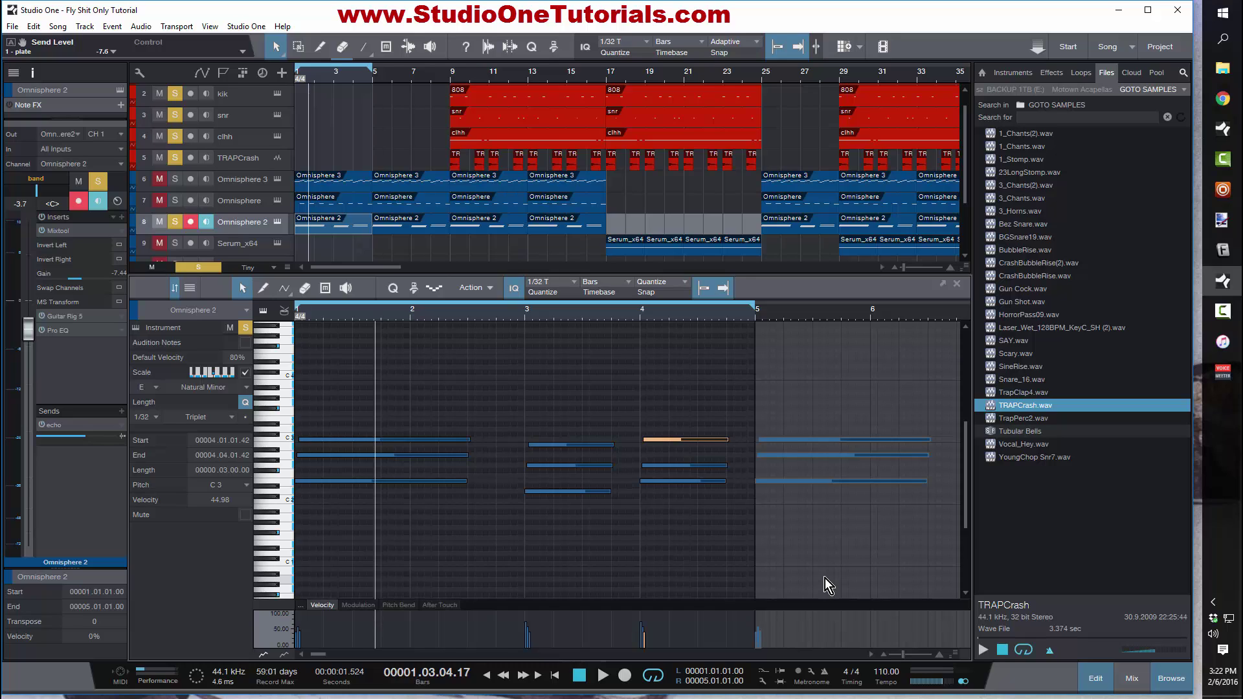
Step: Delete the upper notes of all three chords in the first Omnisphere 2 part, playing the loop before and after
key("space")
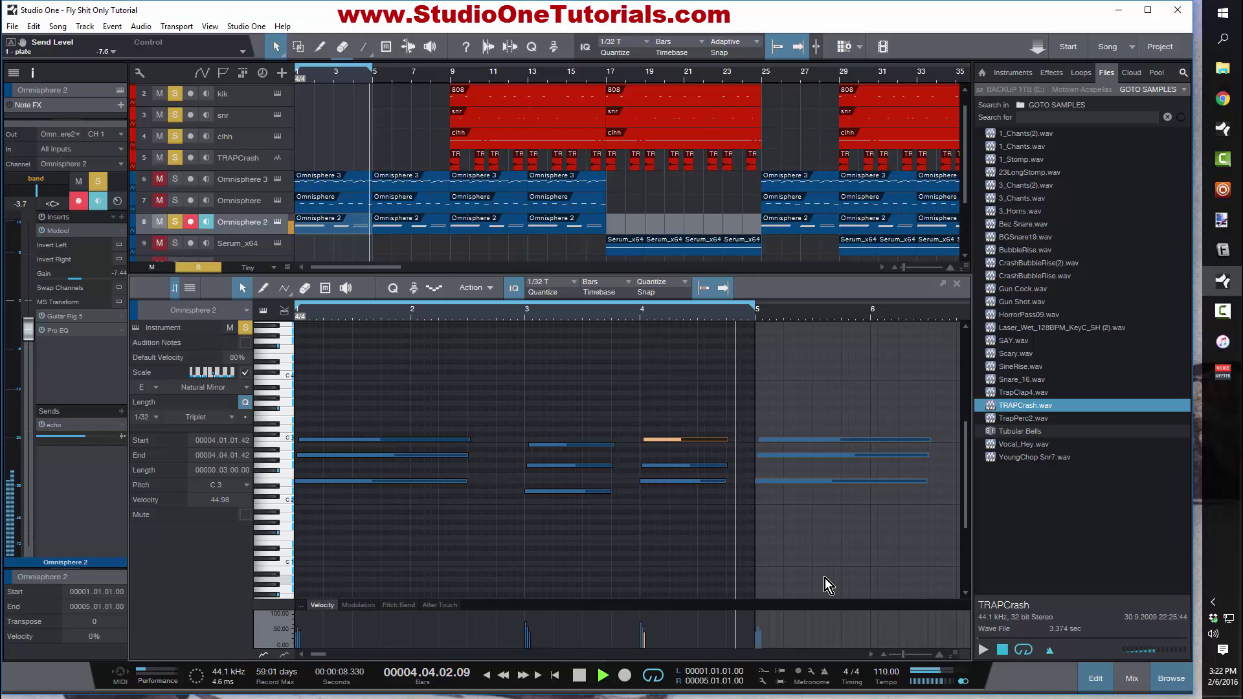
key("space")
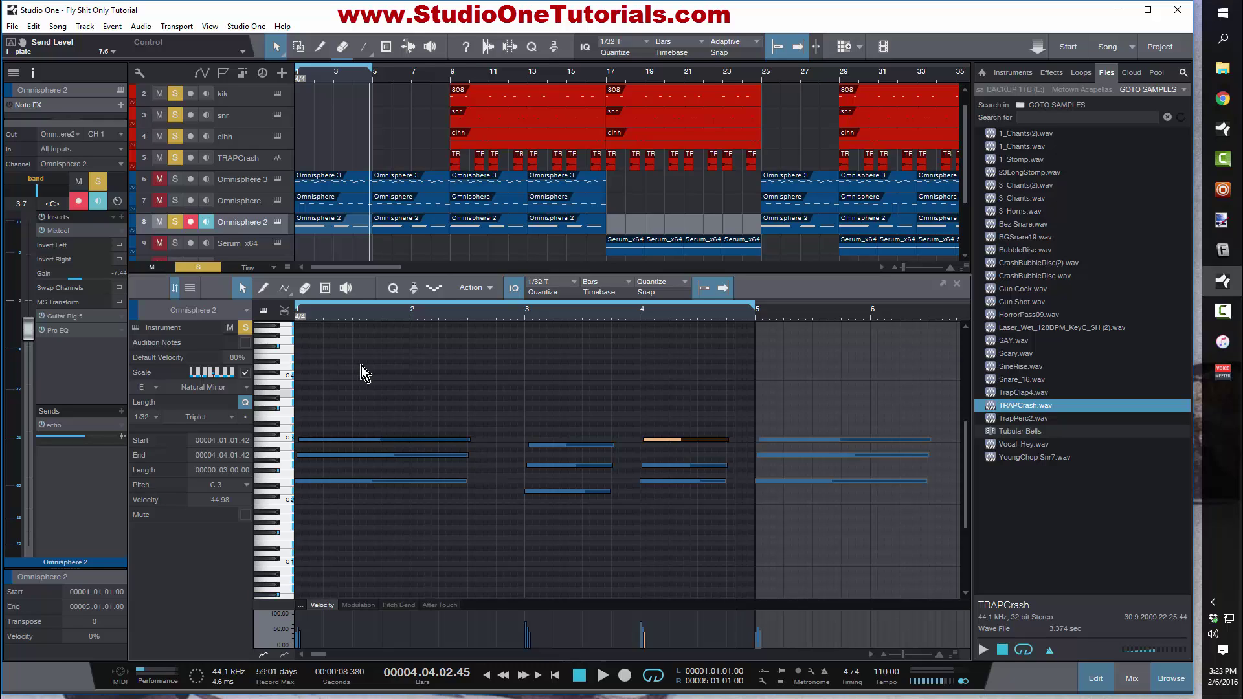
left_click_drag(363, 374, 664, 469)
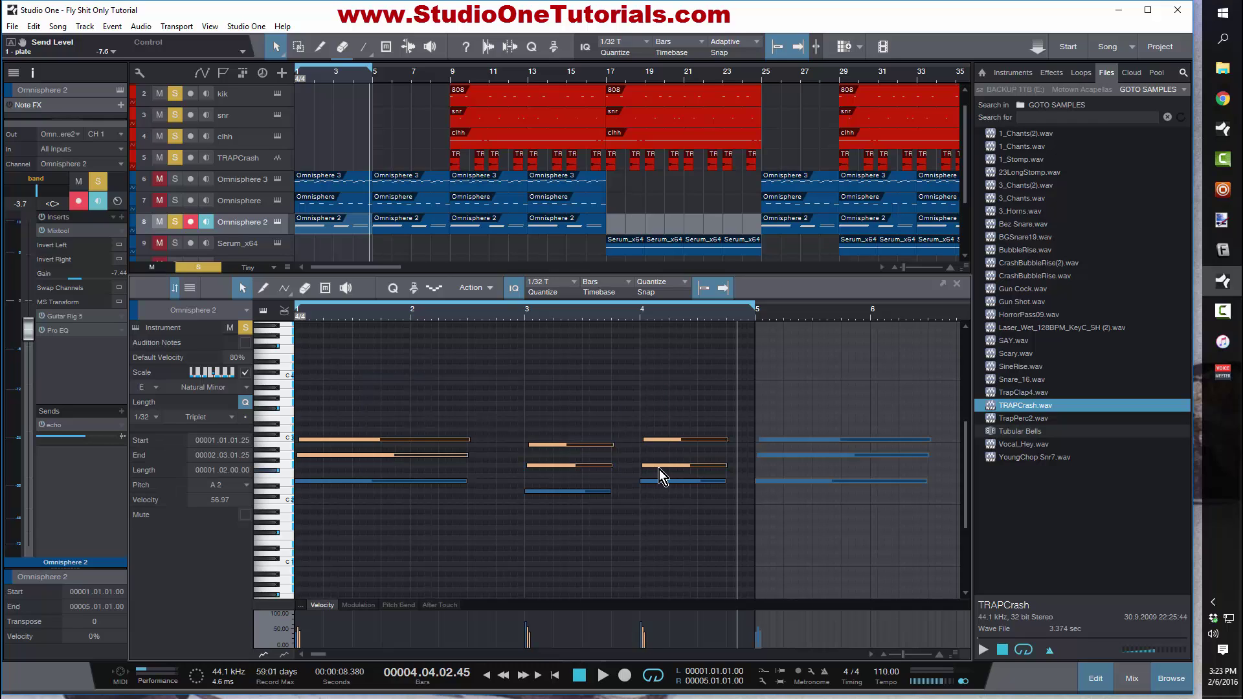
key("Delete")
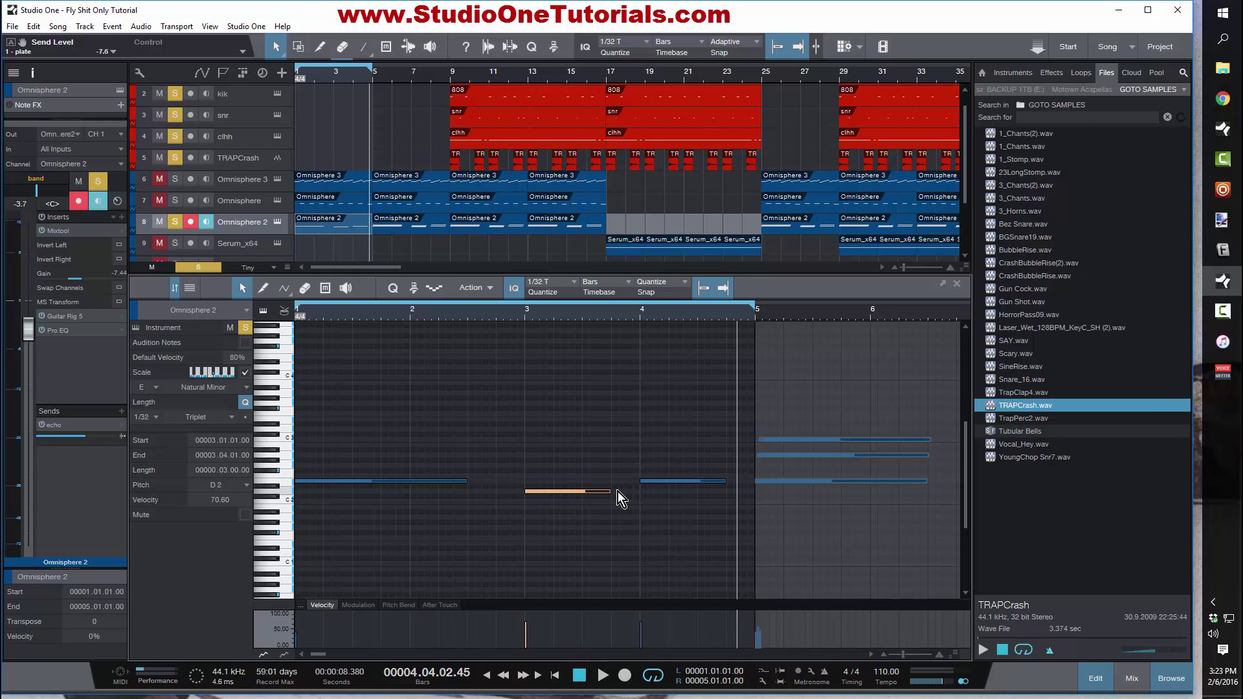
key("space")
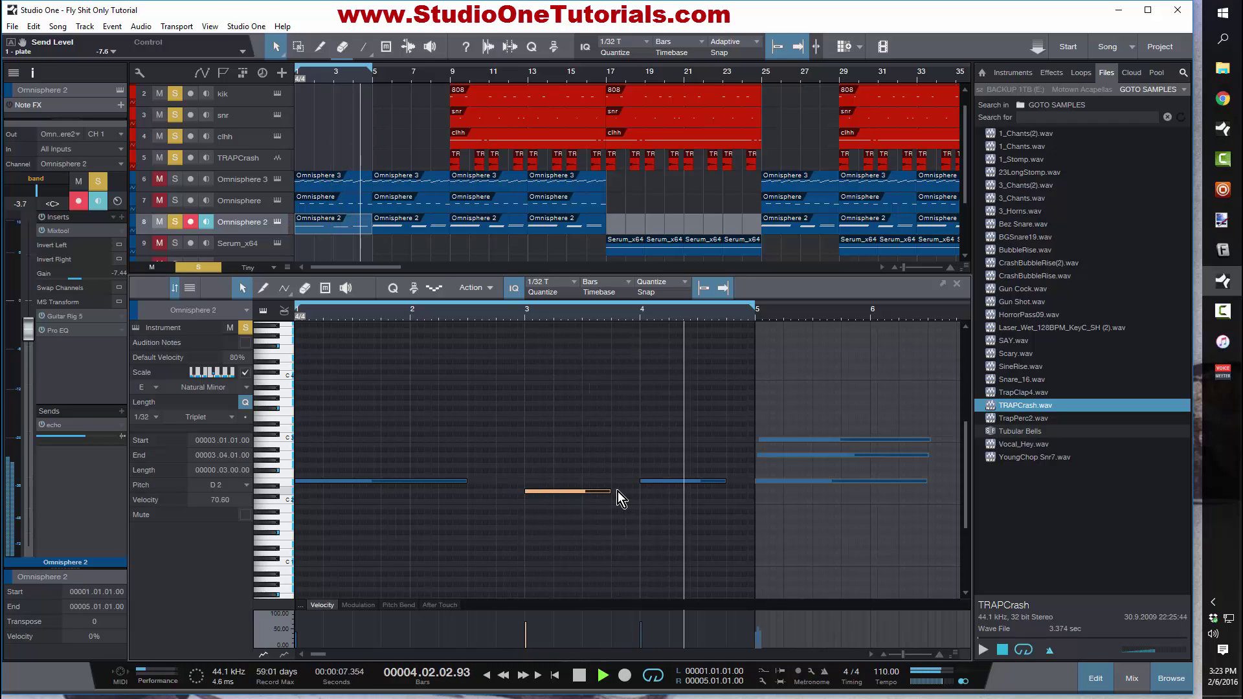
key("space")
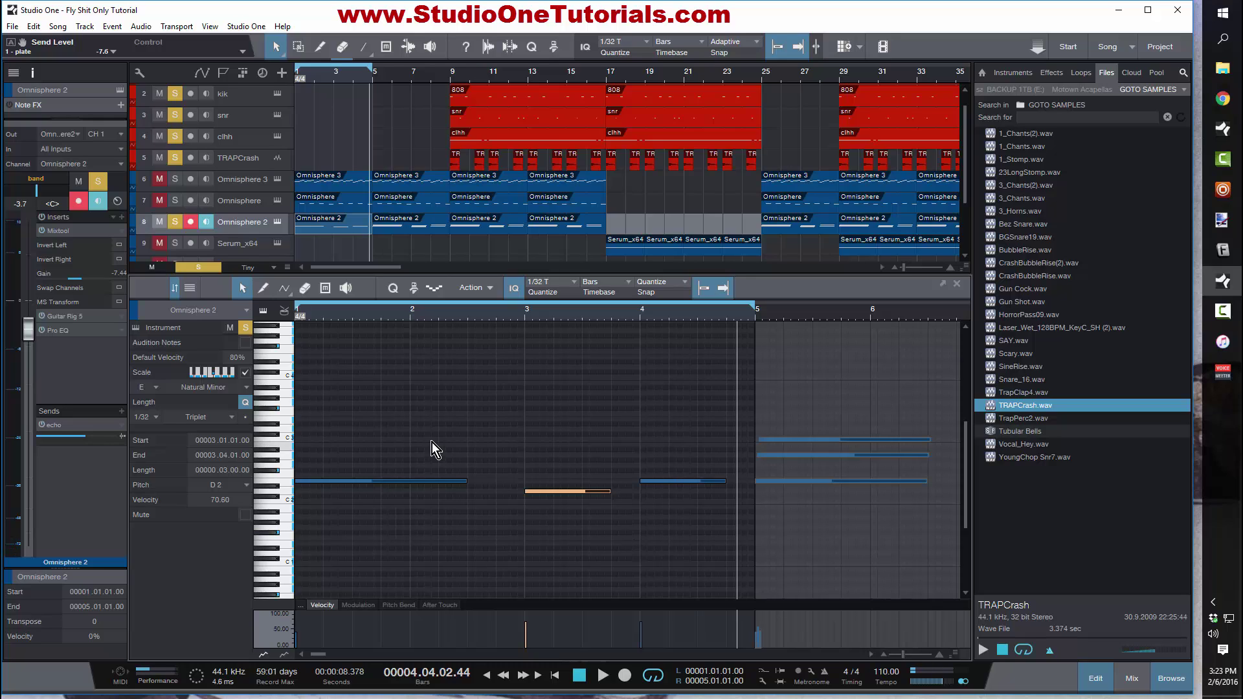
Step: Duplicate the E2 note at bar 1 up to A2, and play the two notes together from the start
left_click_drag(353, 479, 352, 455)
key("Home")
key("space")
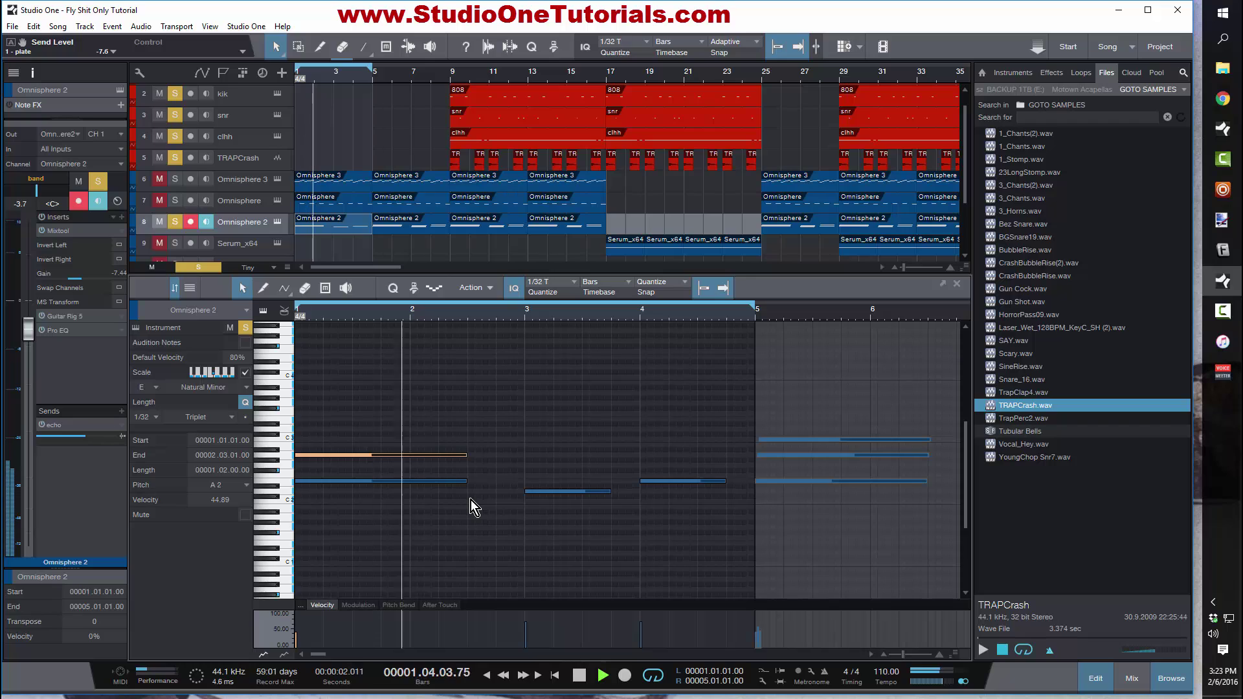
key("space")
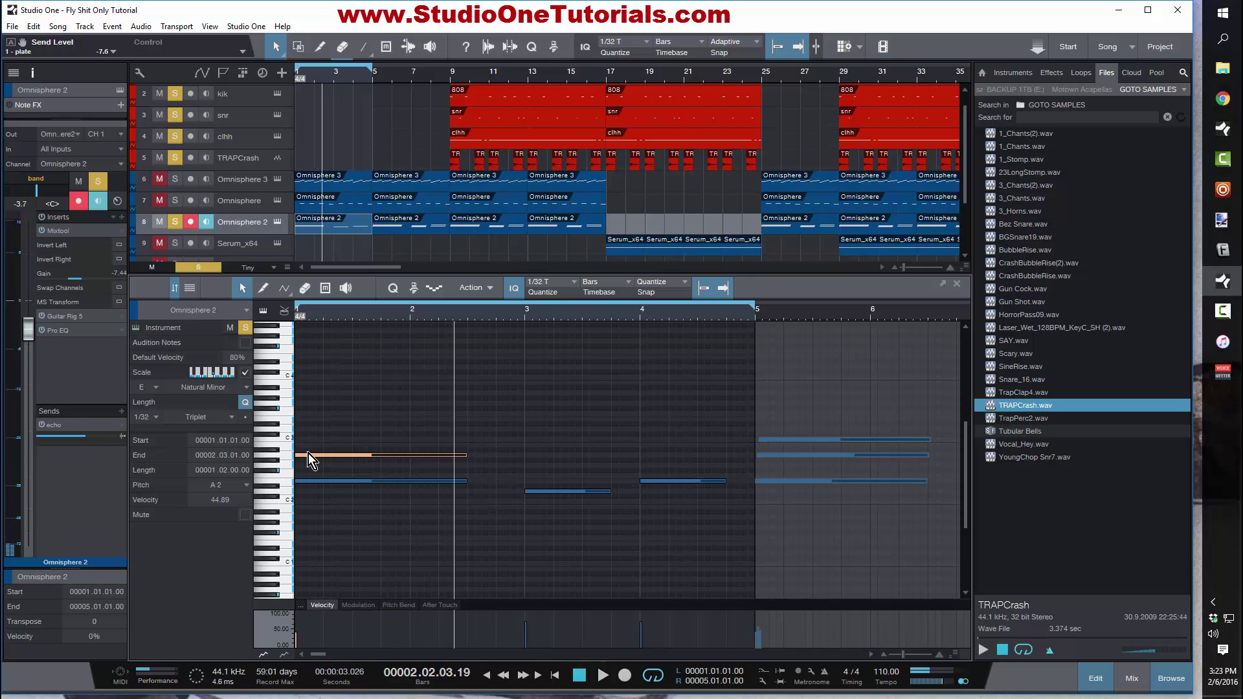
Step: Try the upper note at bar 1 on G2, and play the pair from the start
left_click_drag(308, 453, 307, 466)
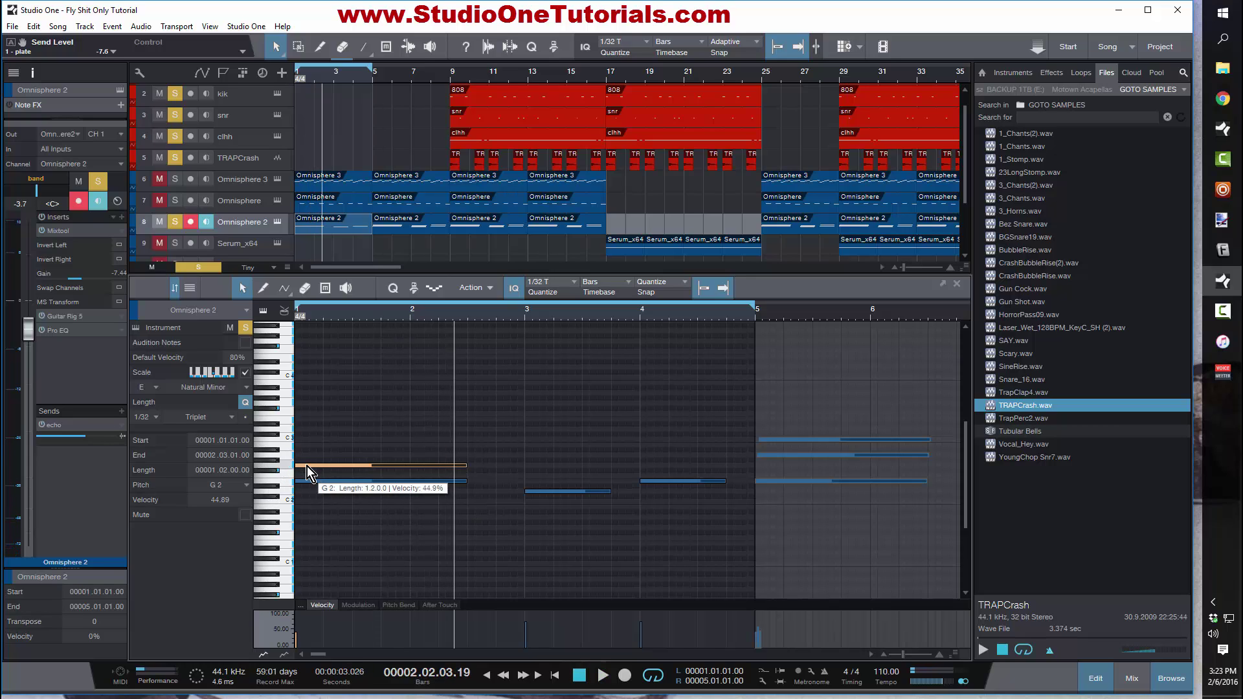
key("comma")
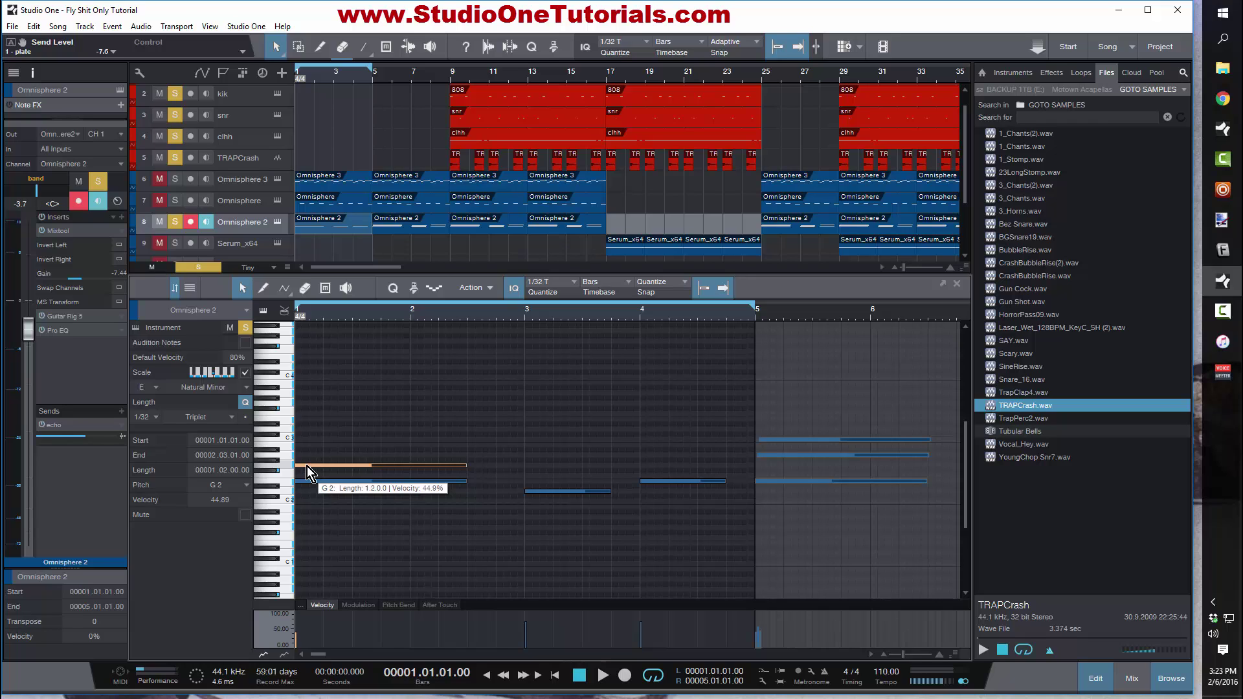
key("space")
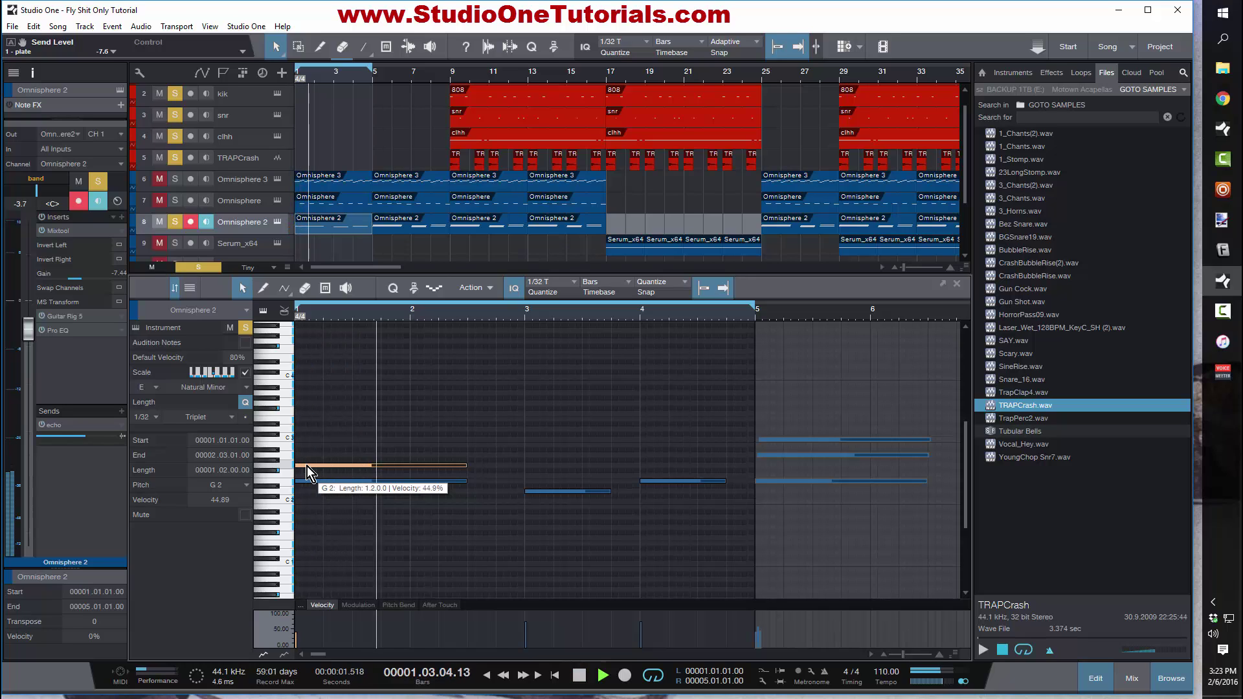
key("comma")
key("space")
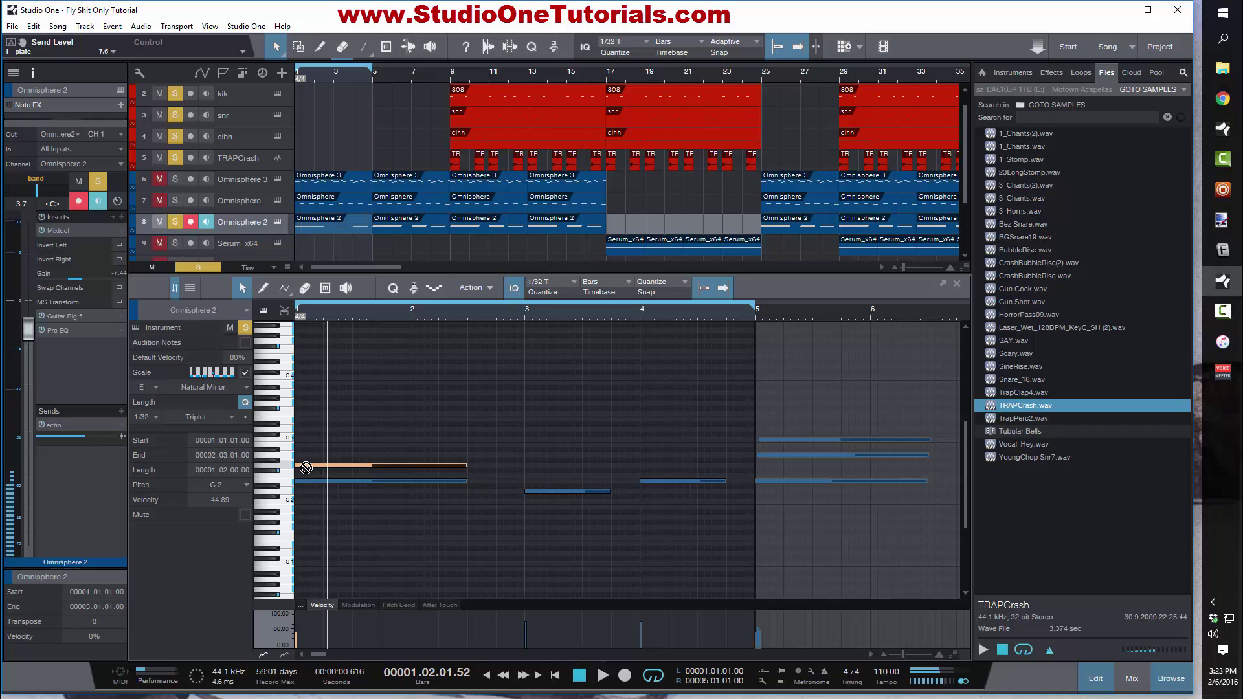
Step: Try the upper note at bar 1 on F#2, return it to A2, and play each combination
left_click_drag(305, 468, 304, 472)
key("comma")
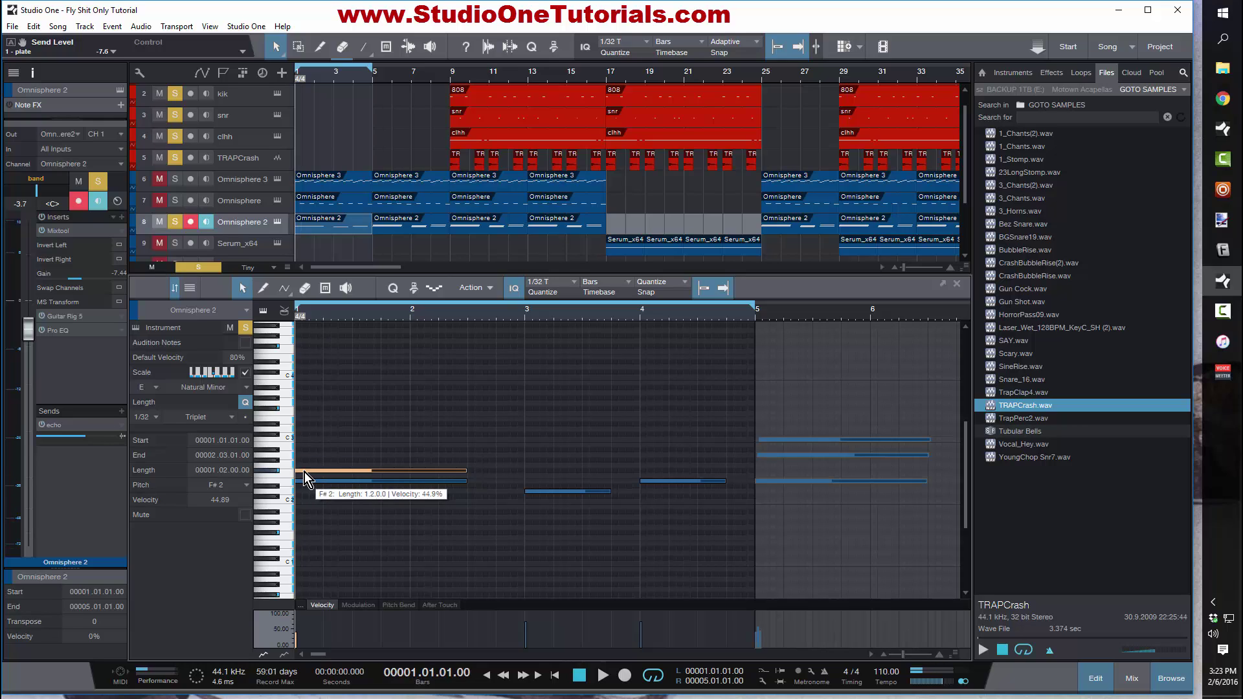
key("space")
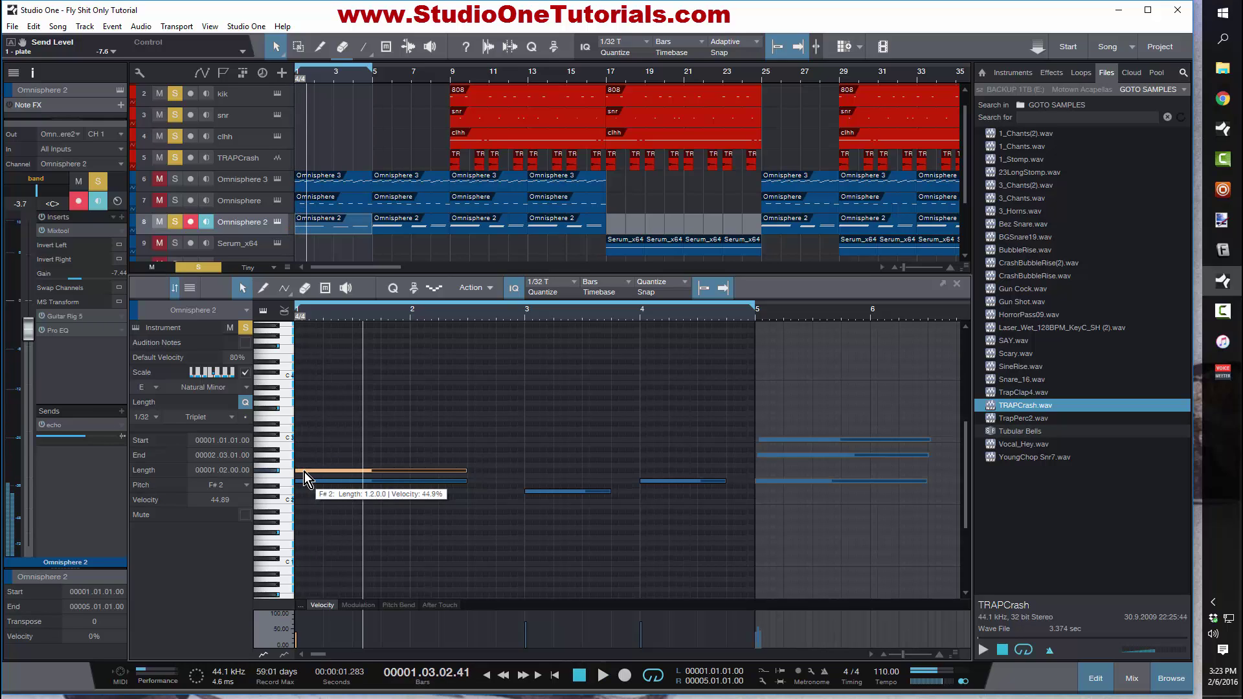
left_click_drag(304, 472, 307, 461)
key("space")
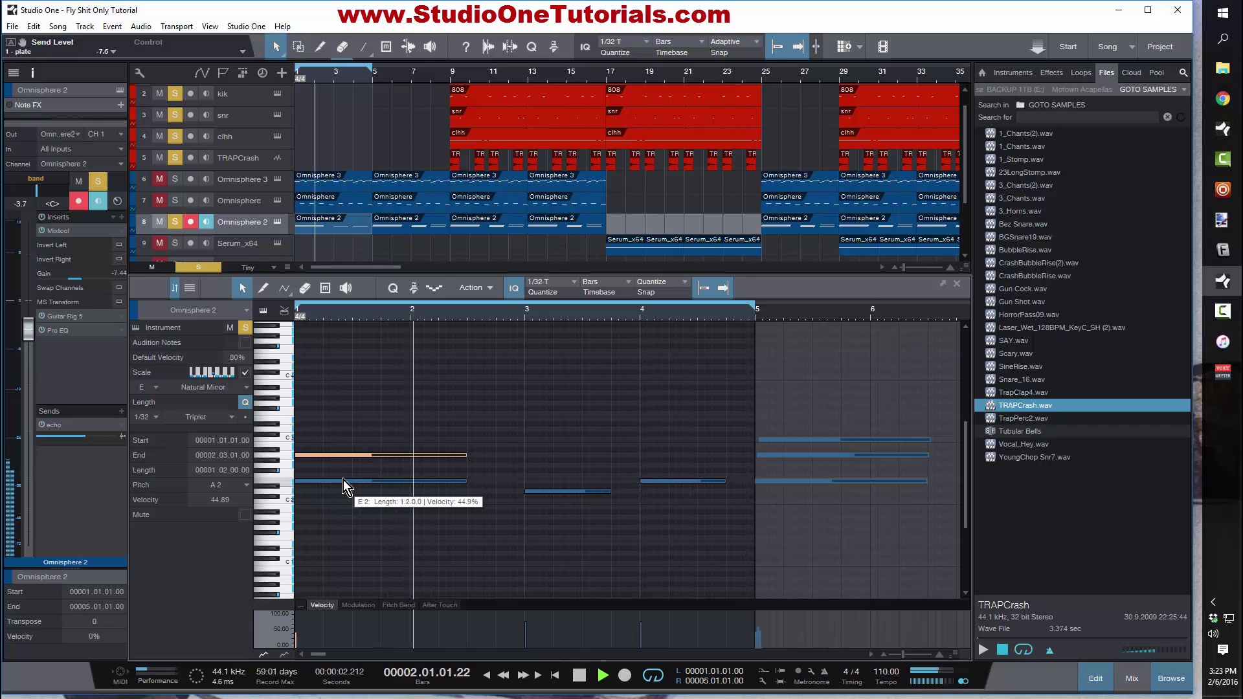
Step: Duplicate the A2 note at bar 1 up to C3, and play the resulting three-note chord from the start
key("space")
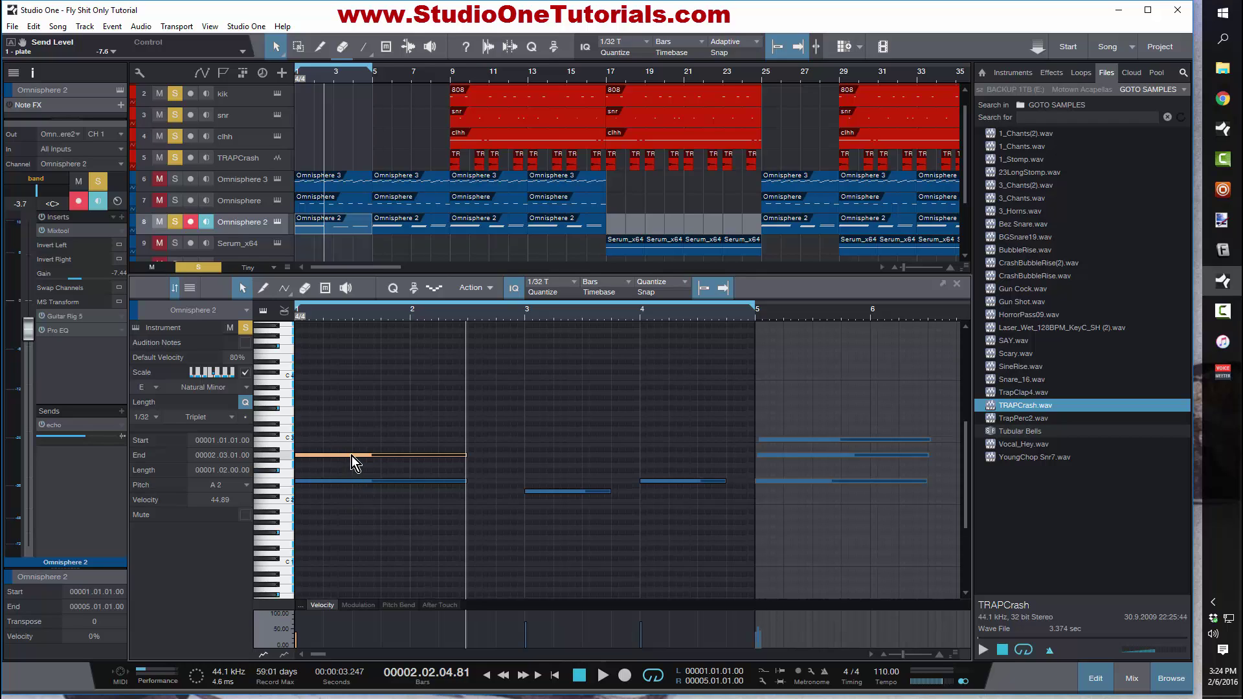
left_click_drag(351, 456, 356, 442)
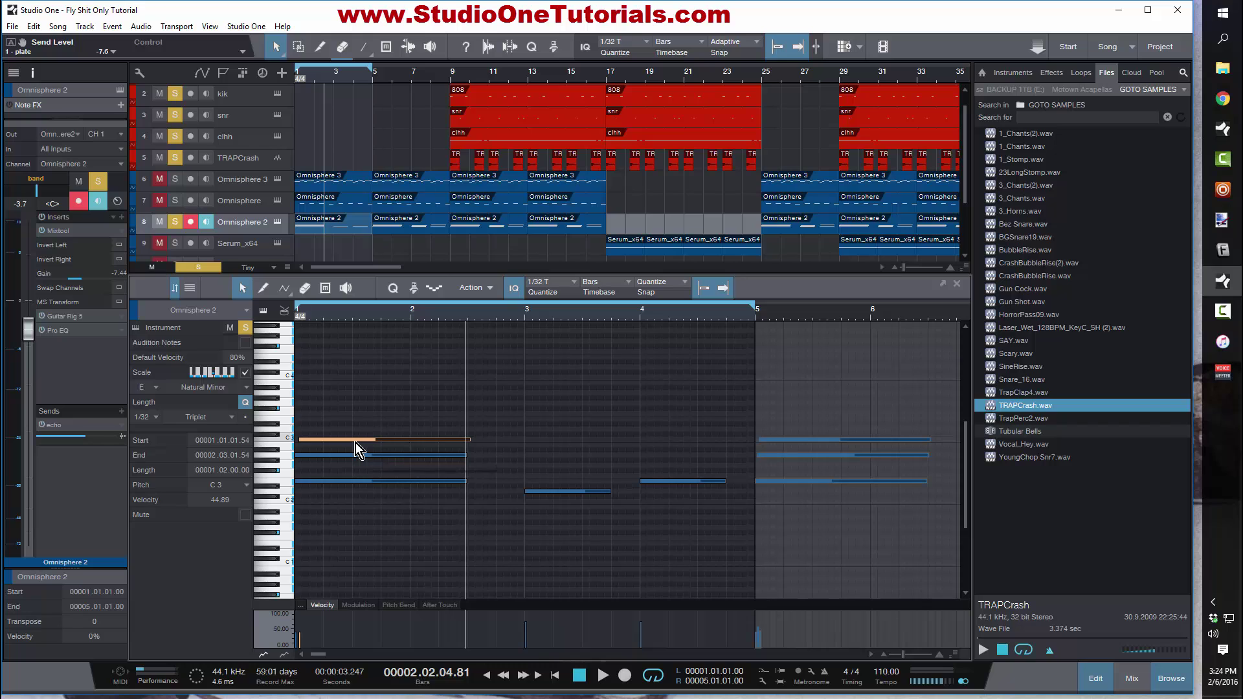
key("space")
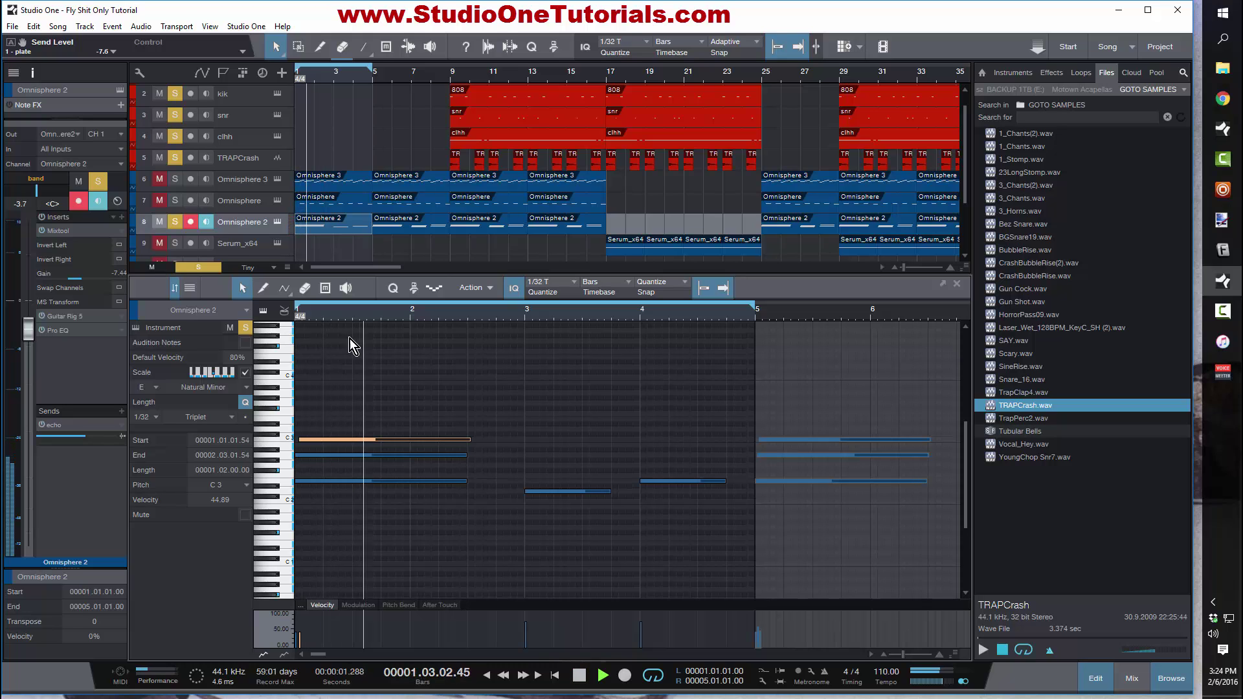
left_click_drag(344, 317, 344, 600)
key("space")
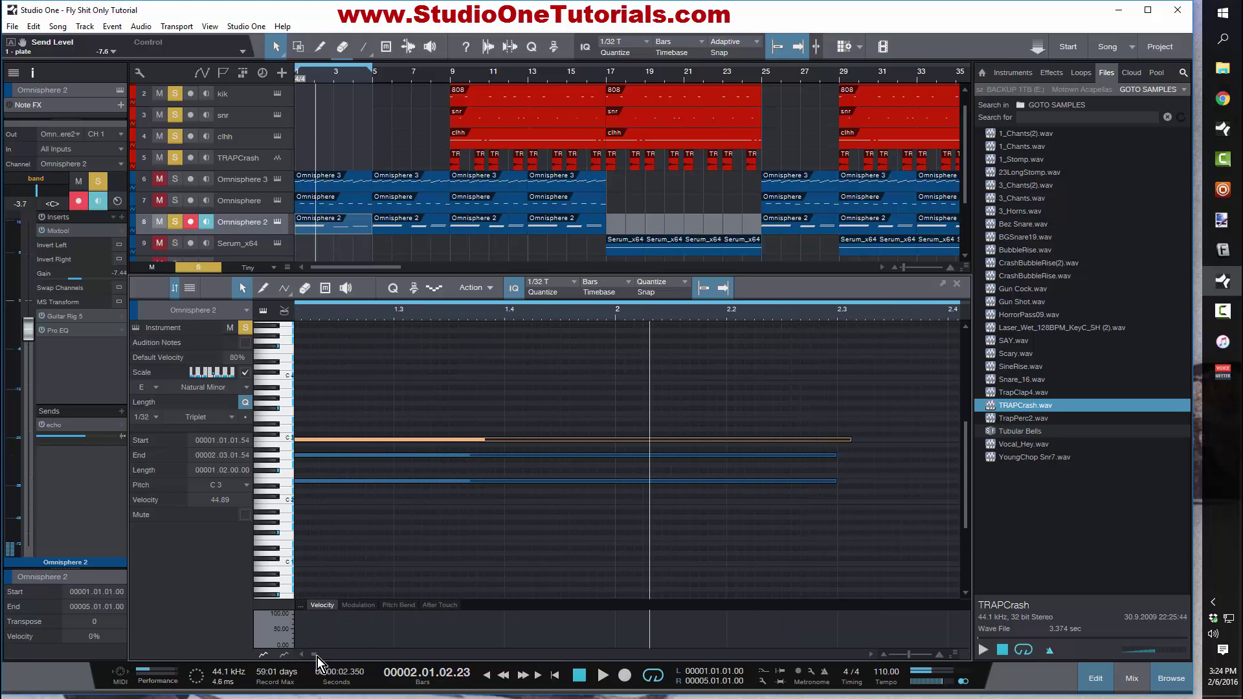
Step: Shift the A2 note at bar 1 slightly late to 1.01.01.16 to stagger the chord, and play it from the start
left_click(317, 658)
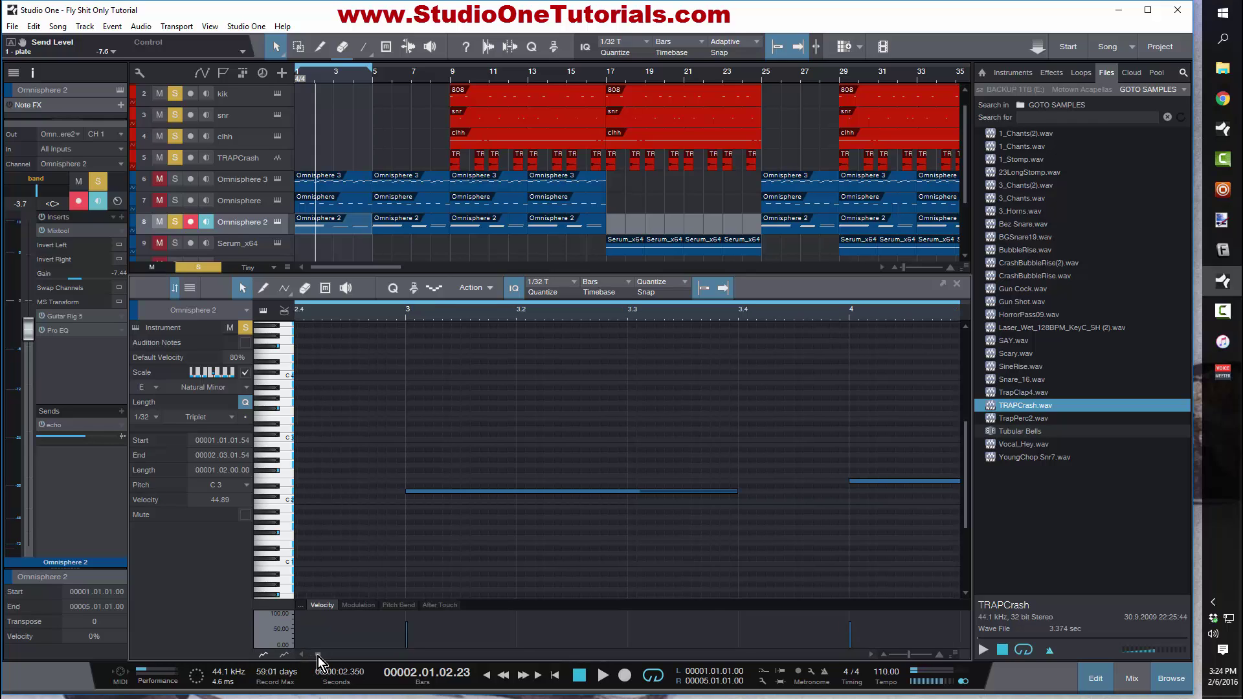
left_click_drag(317, 656, 312, 654)
left_click(318, 456)
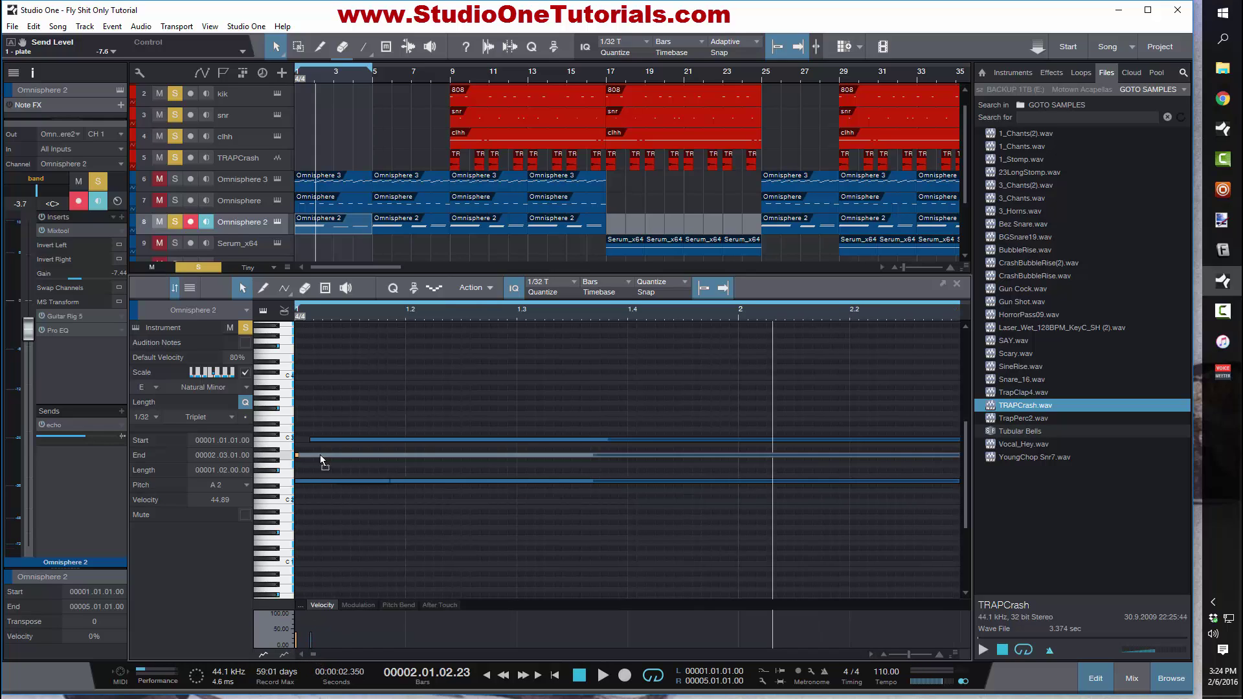
left_click_drag(320, 455, 324, 454)
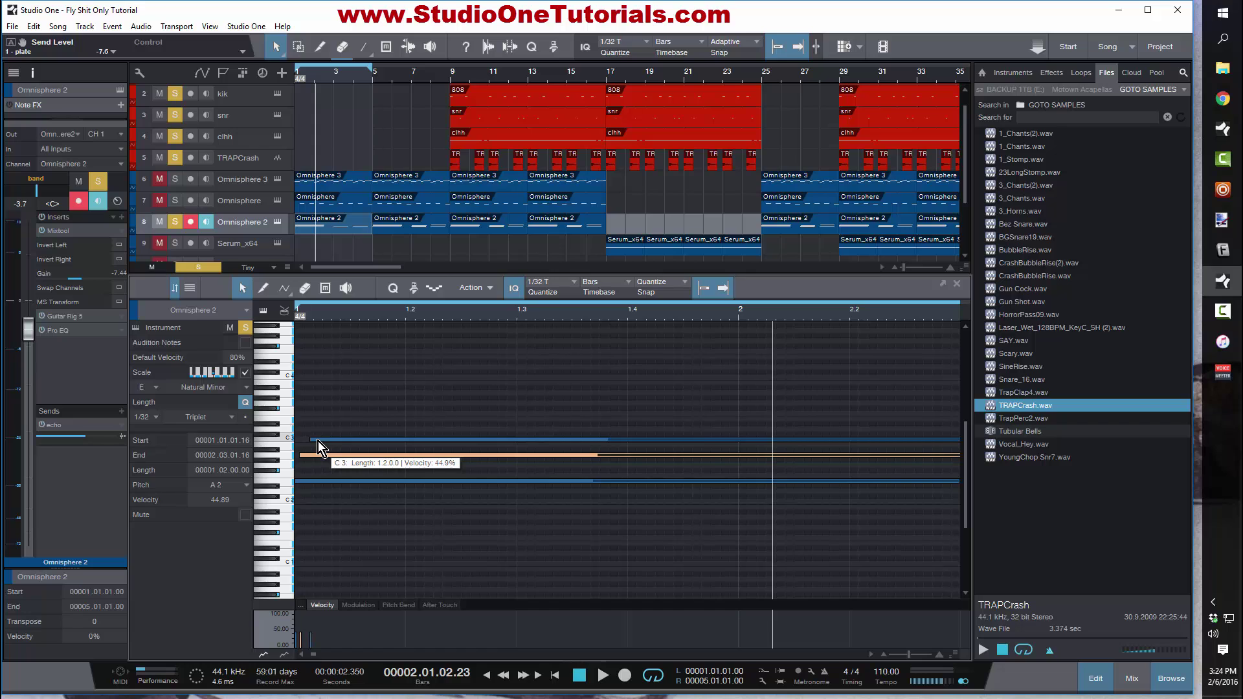
left_click(317, 441)
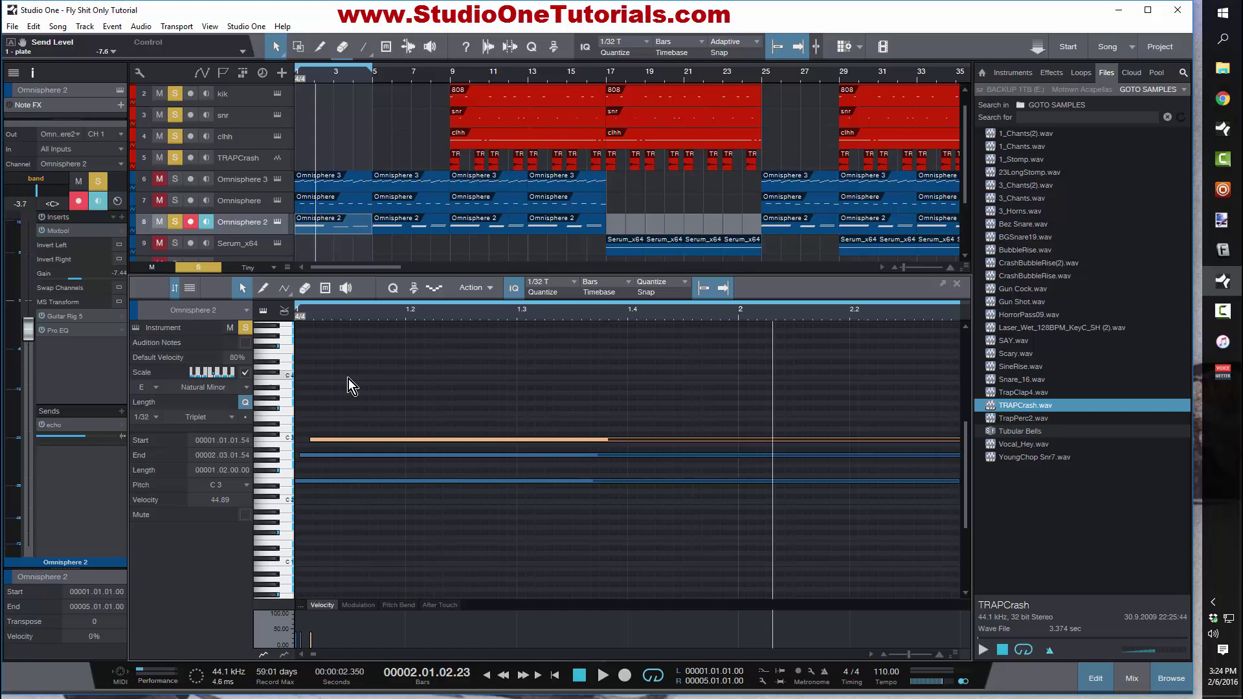
left_click_drag(395, 306, 413, 278)
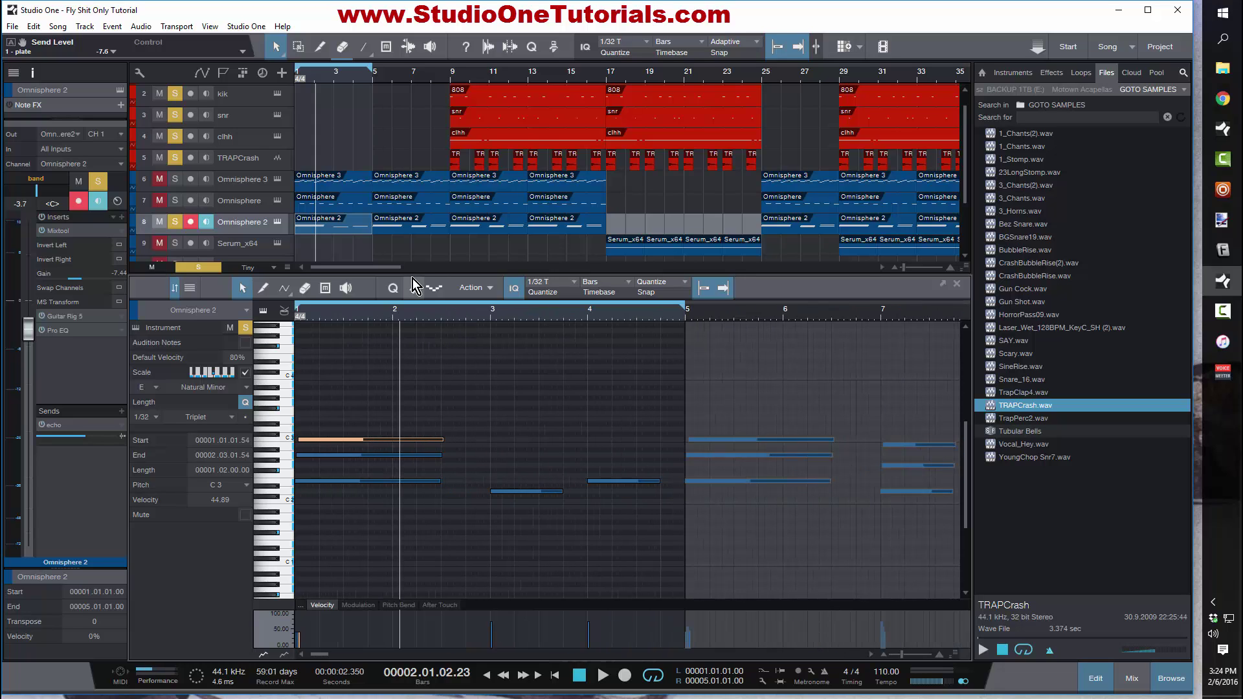
key("space")
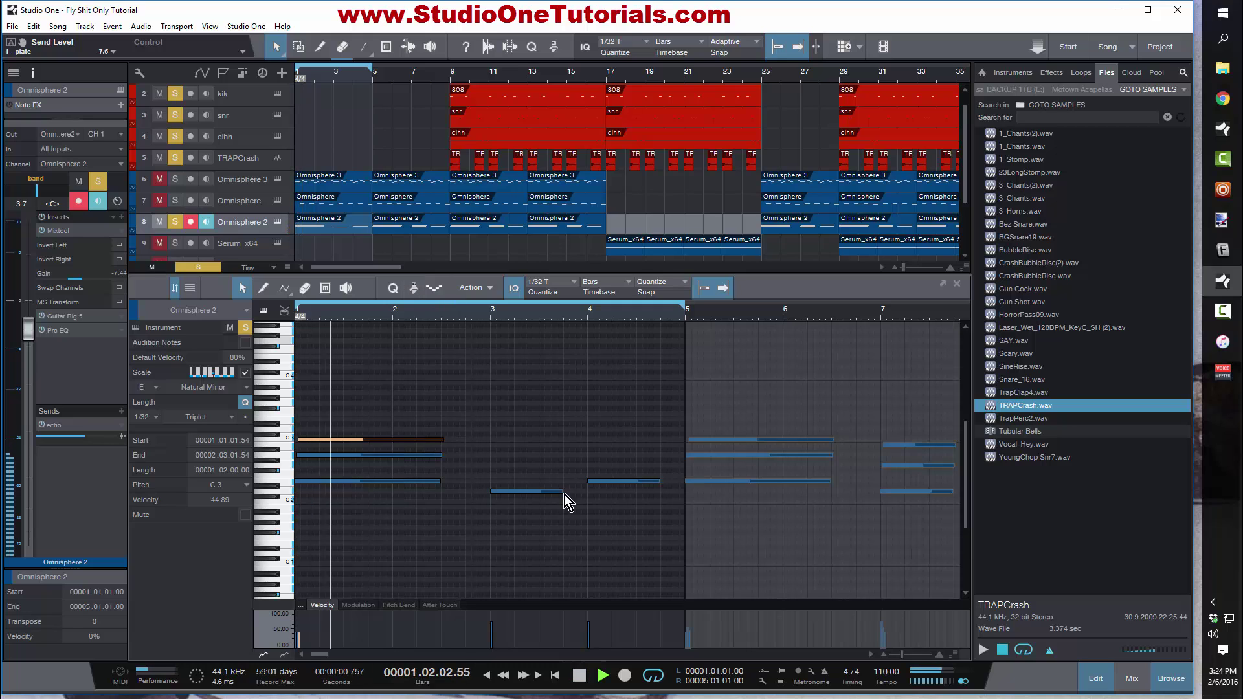
Step: Duplicate the D2 note at bar 3 up to E2, try the copy on F#2, and play each pair
left_click_drag(526, 492, 521, 482)
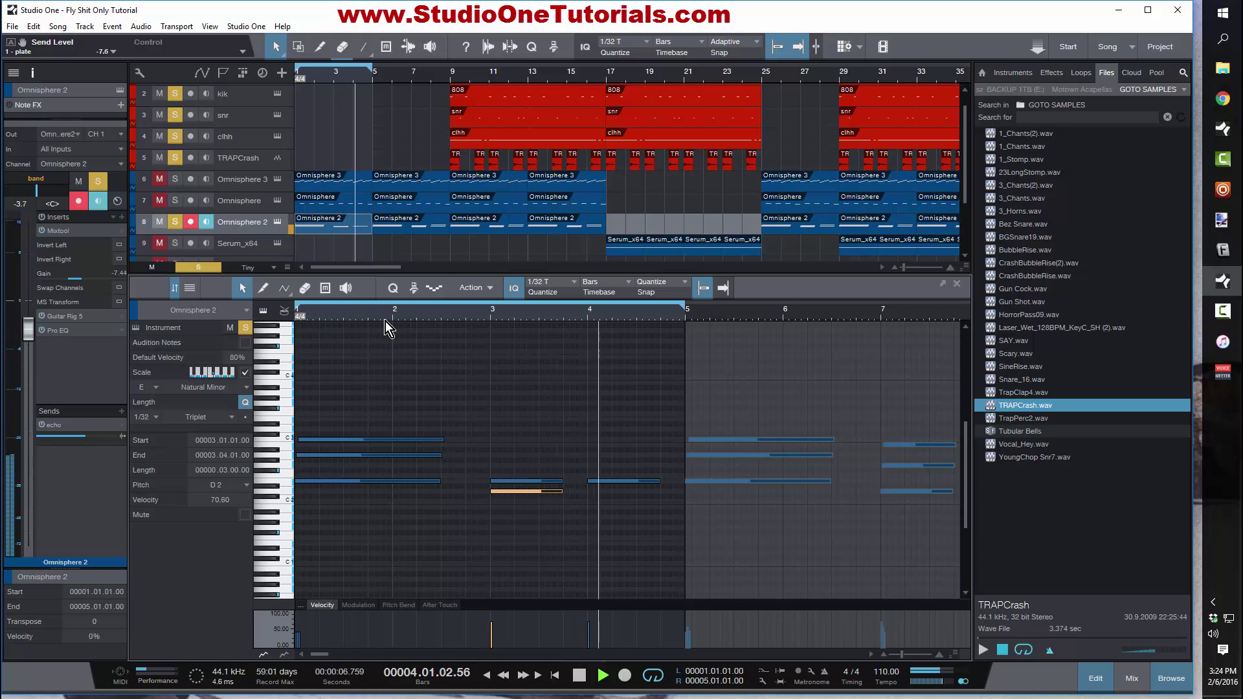
left_click(526, 480)
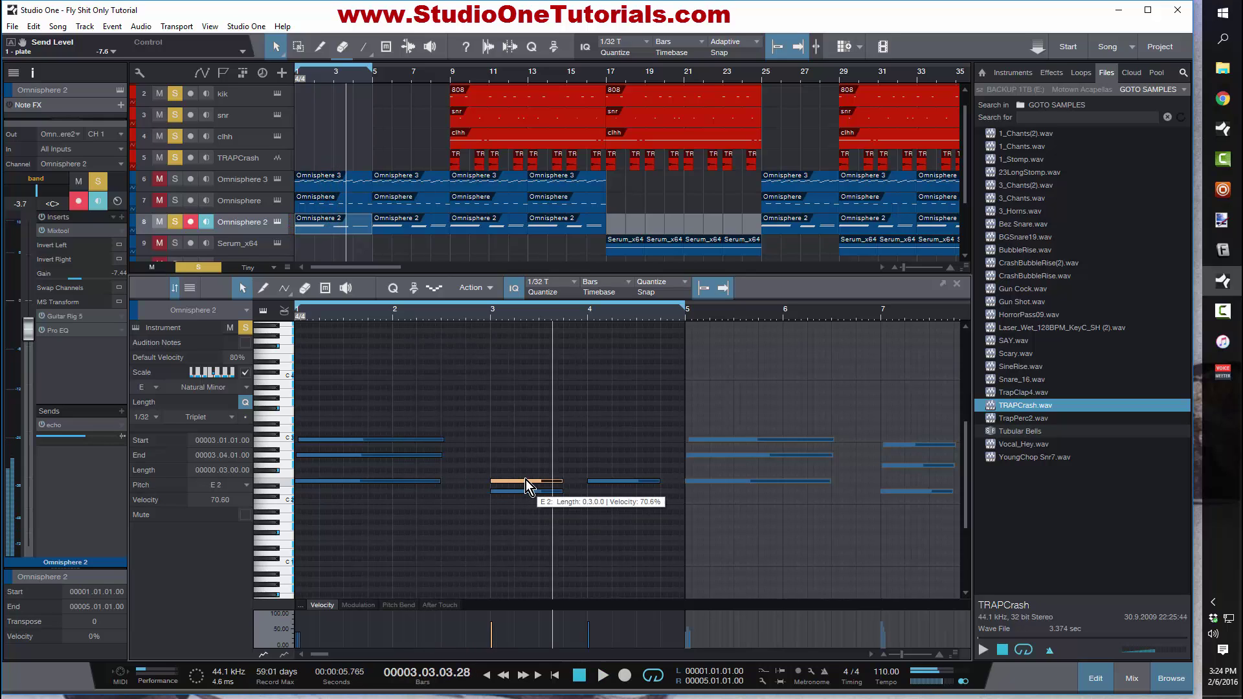
left_click_drag(526, 476, 526, 471)
key("space")
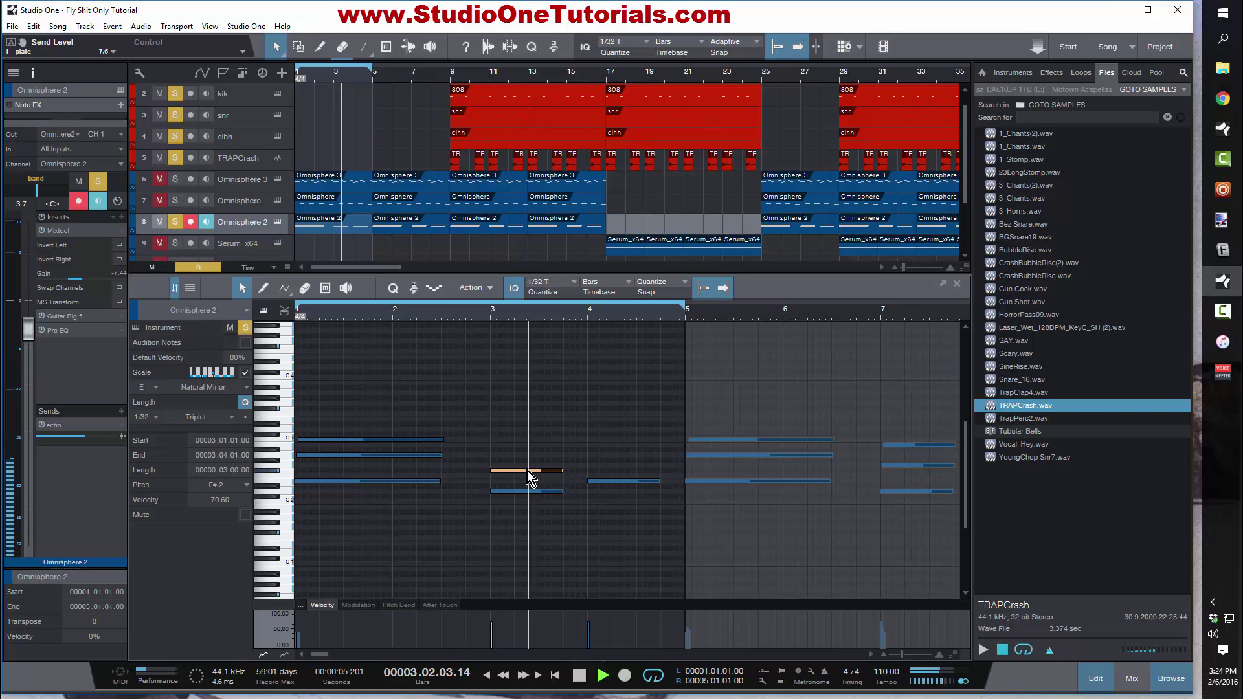
key("space")
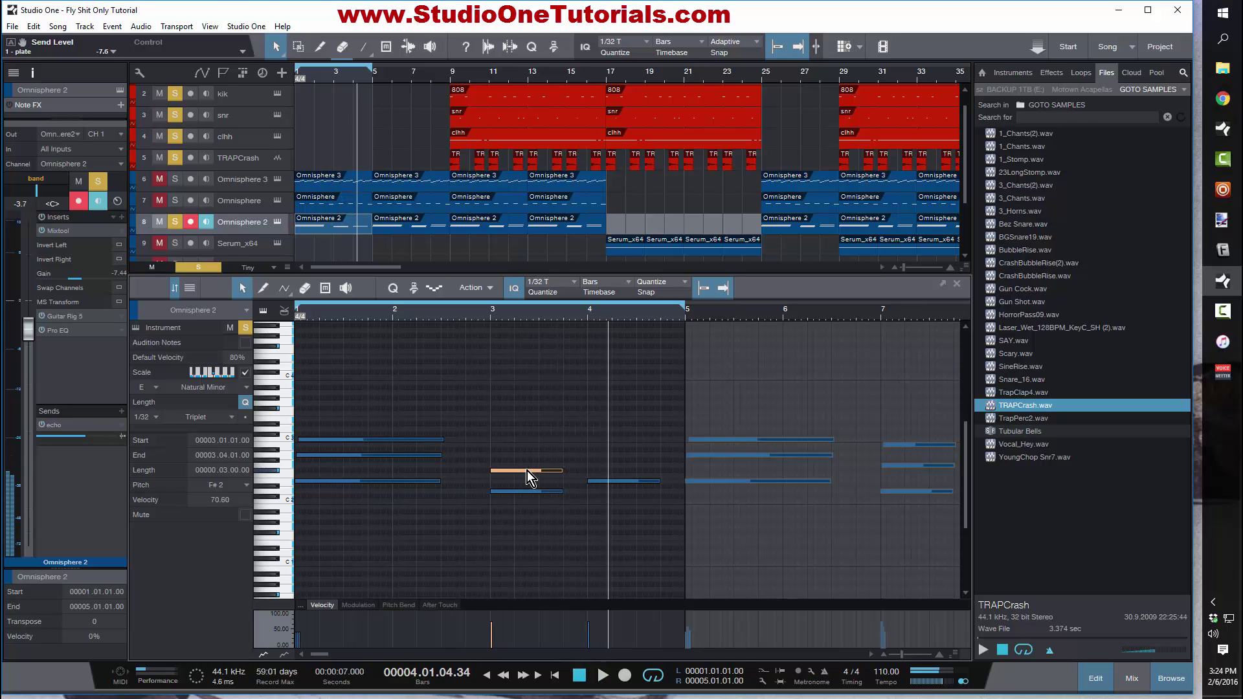
Step: Move the upper note at bar 3 to G2 and duplicate it up to B2, playing the loop for each
left_click_drag(527, 469, 529, 467)
key("space")
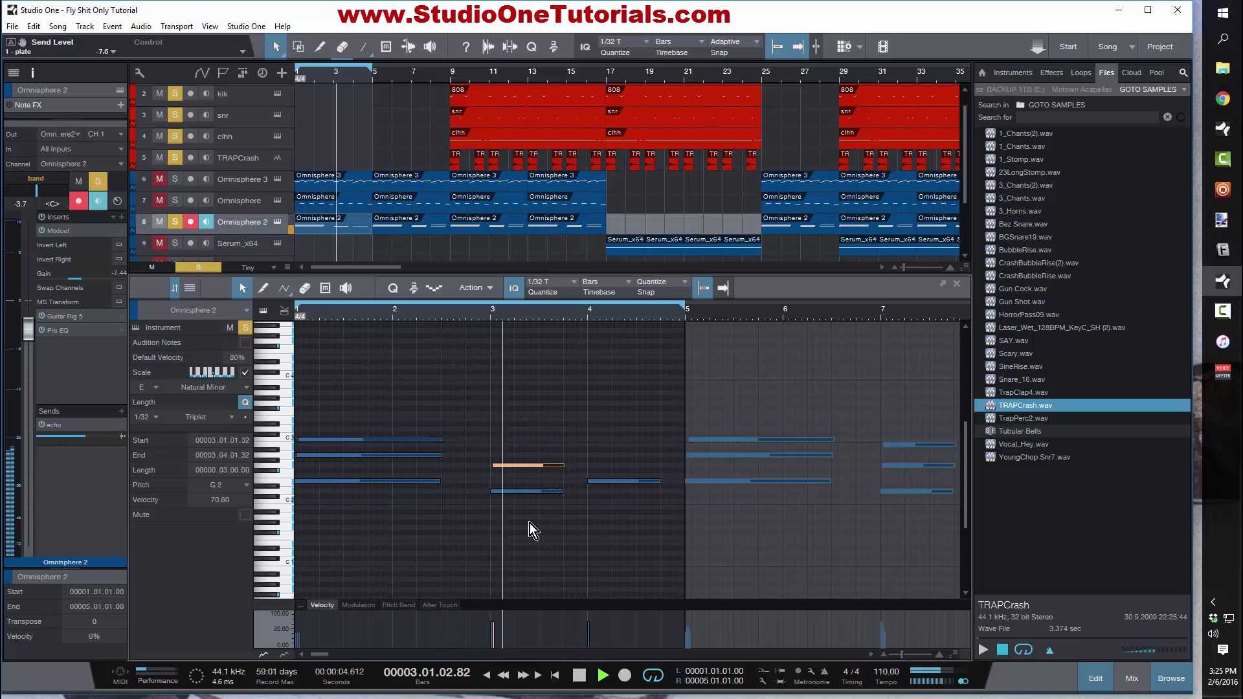
key("space")
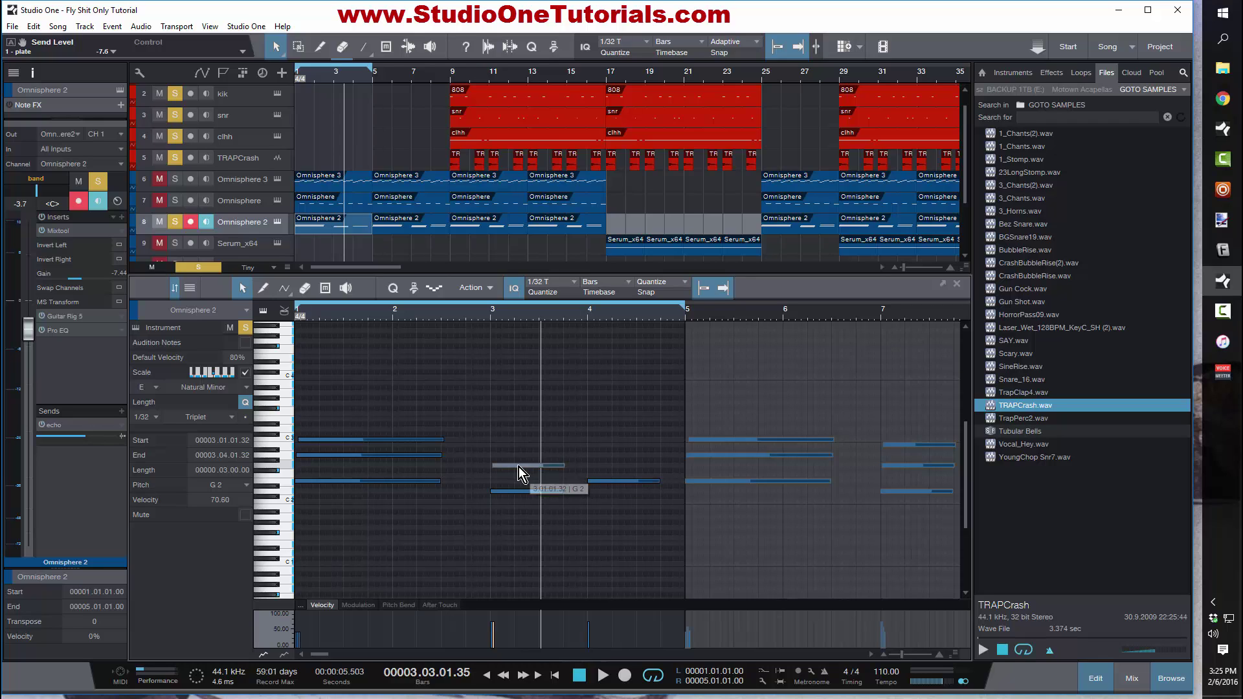
left_click_drag(518, 467, 520, 448)
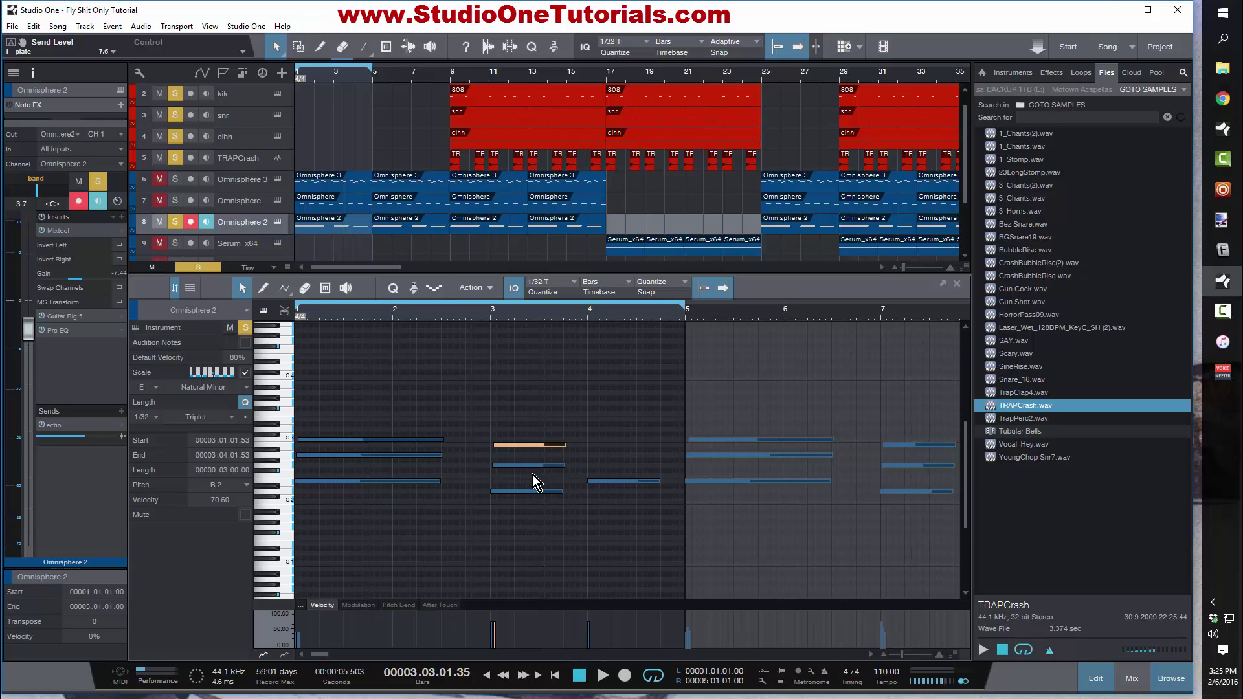
key("comma")
key("space")
key("space")
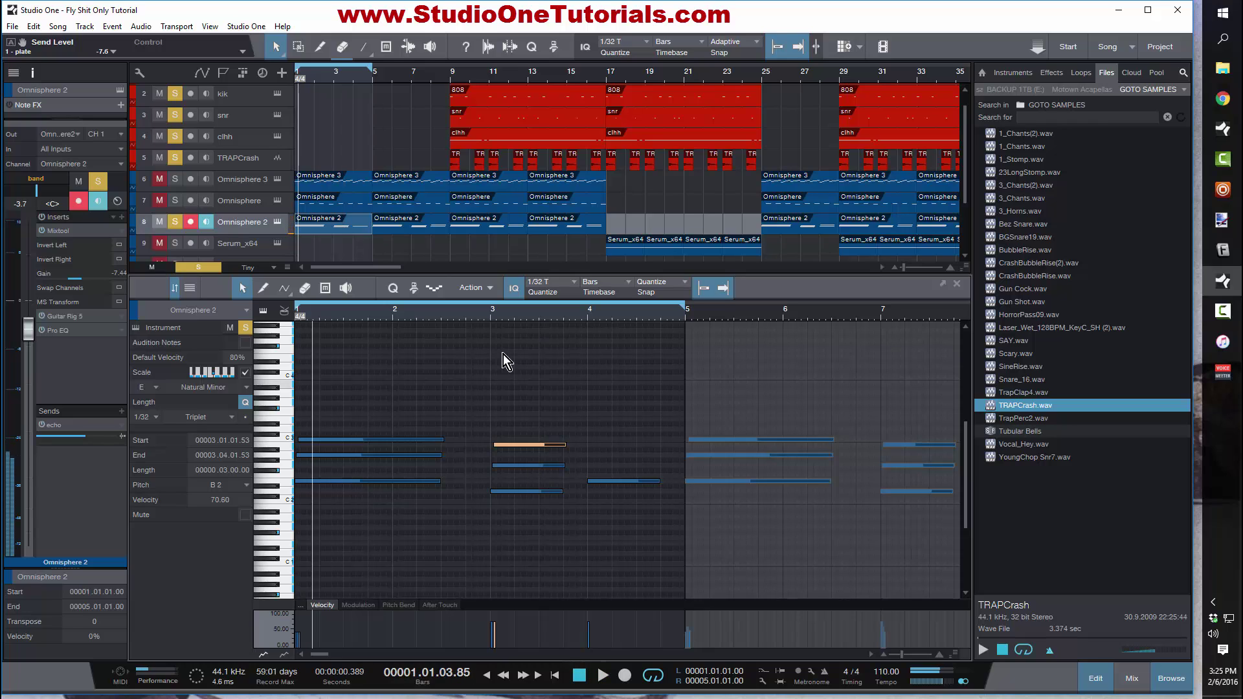
Step: Replace the edited first Omnisphere 2 part with the full-chord version from bar 5, and play it from the start
key("Delete")
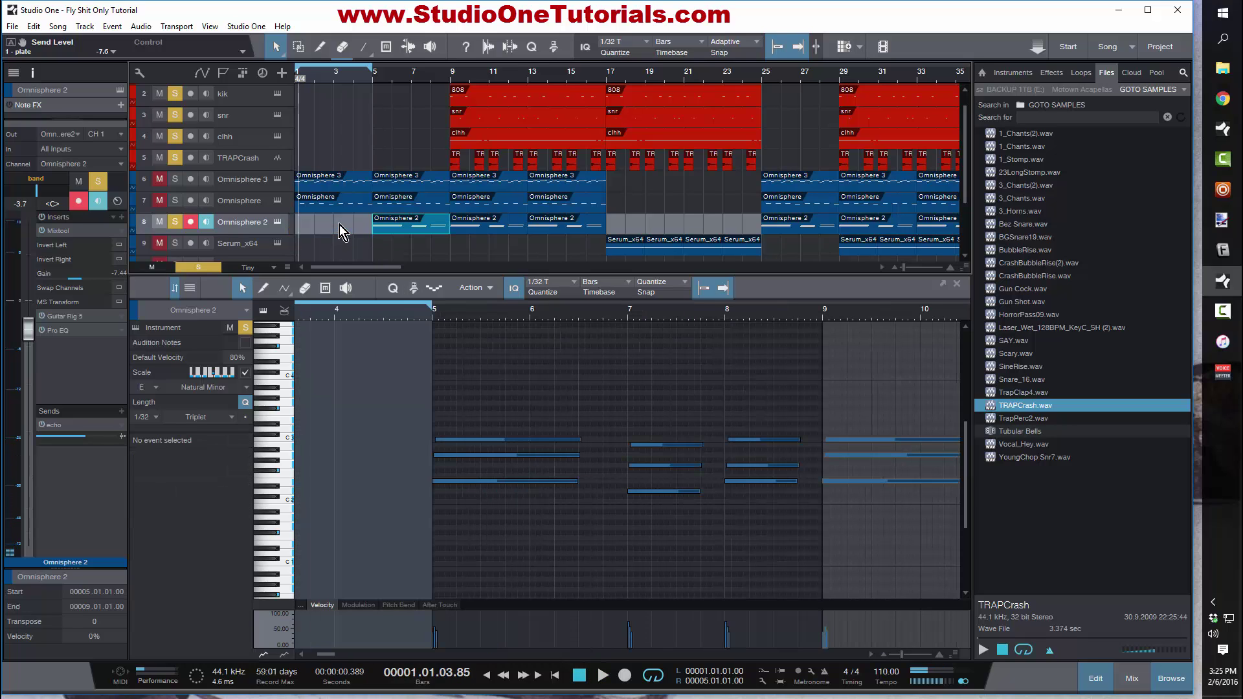
key("ctrl+z")
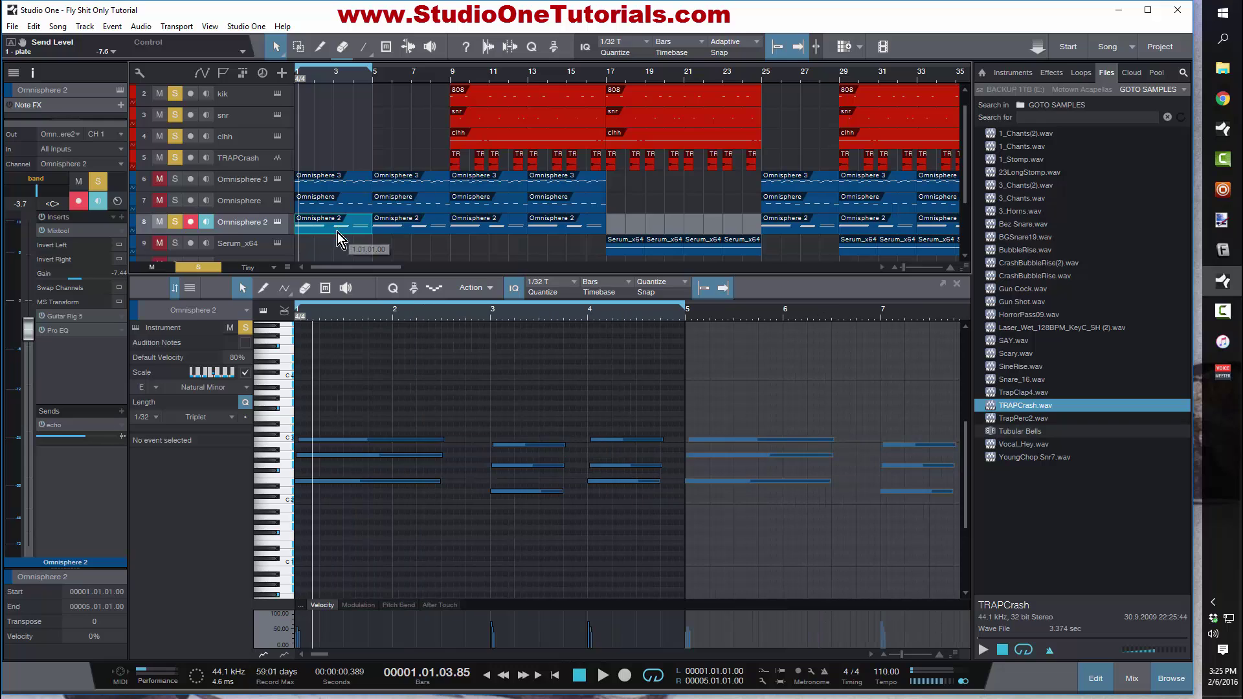
left_click(336, 228)
key("space")
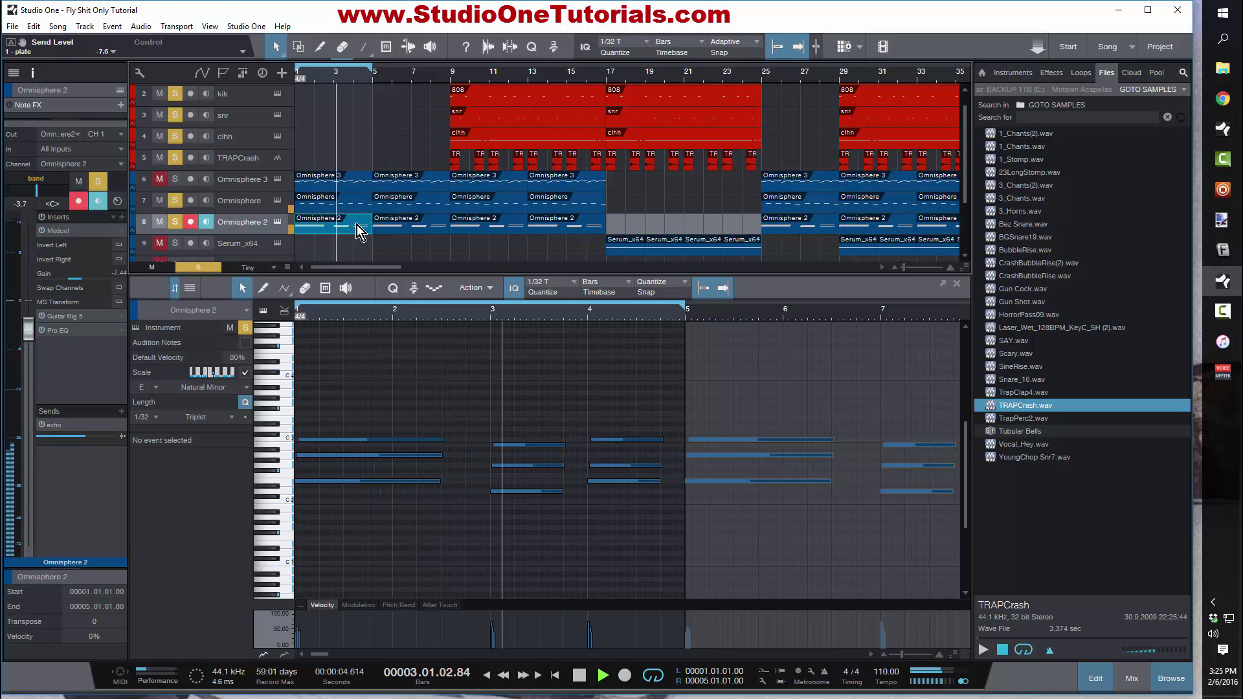
Step: Open the first Omnisphere part in the note editor, and examine its melody notes against the chords during playback
left_click(335, 207)
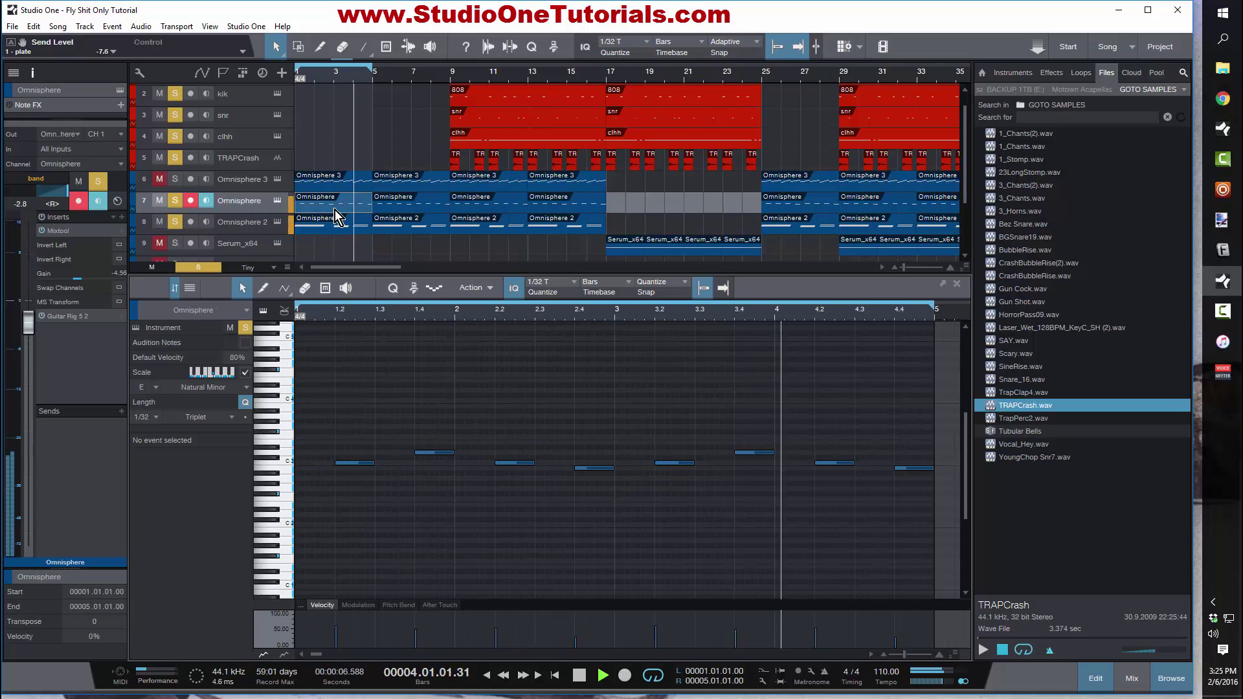
scroll(421, 307, "down", 5)
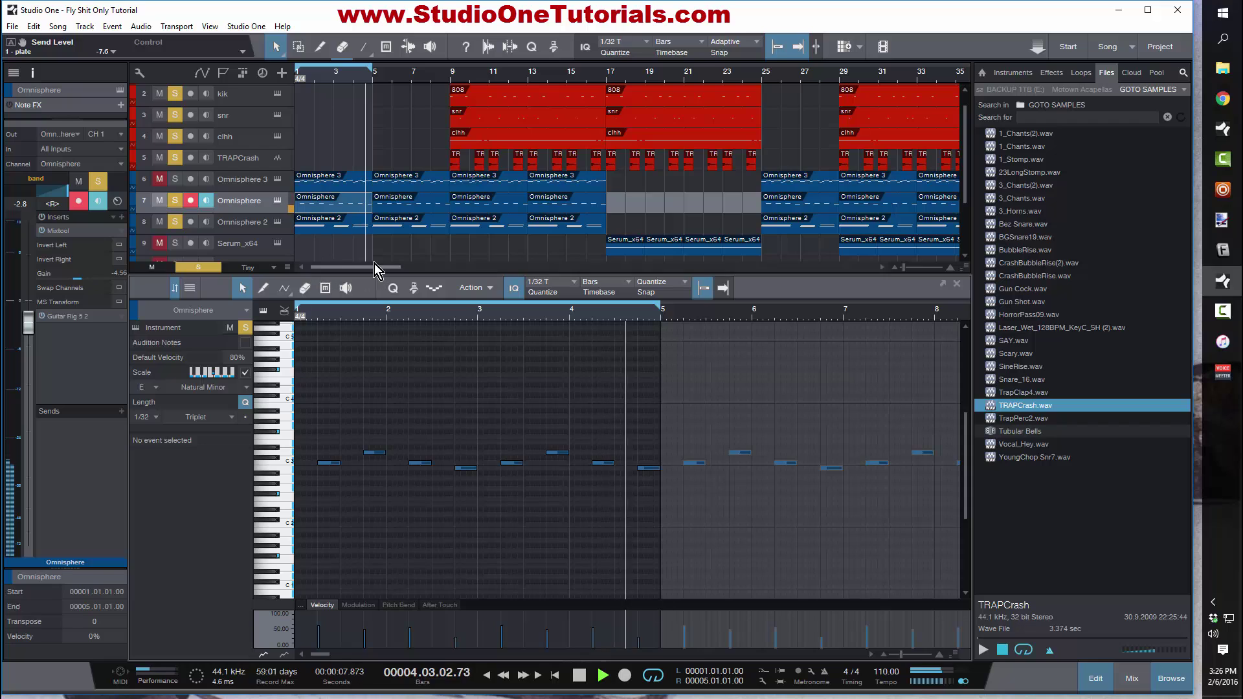
key("space")
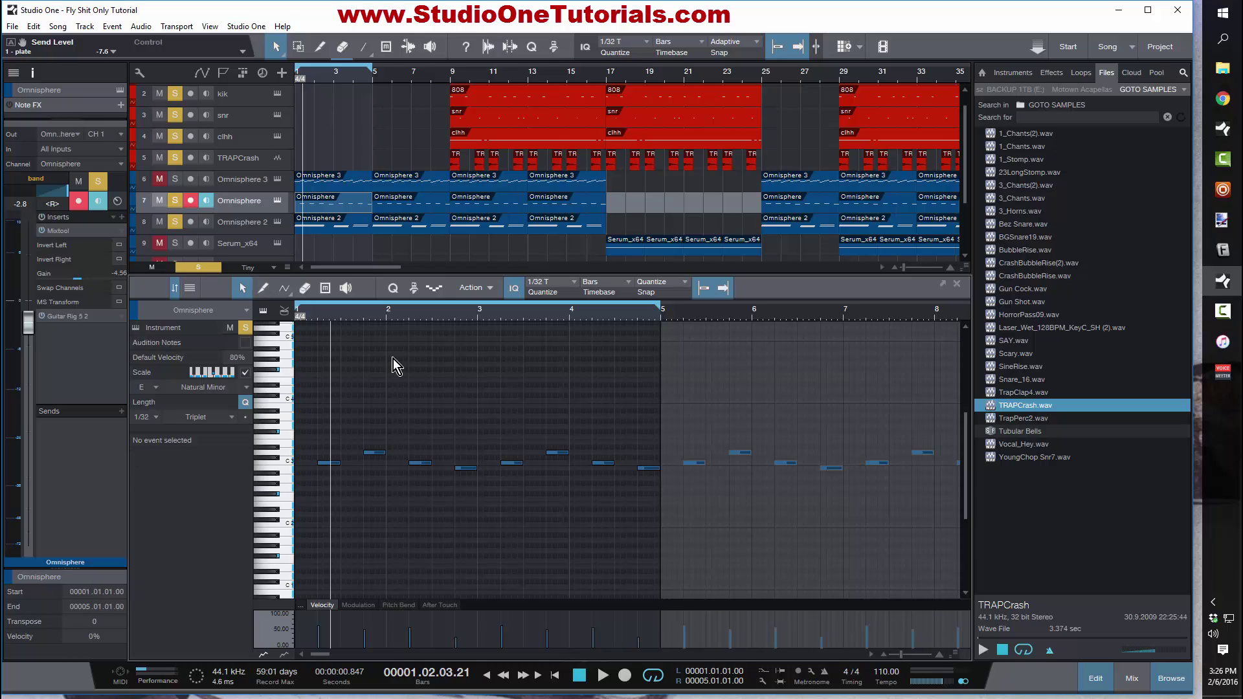
left_click(285, 464)
Step: Open the Guitar Rig 5 insert on the Omnisphere 2 track, and move its window so the whole rack is visible
left_click(244, 220)
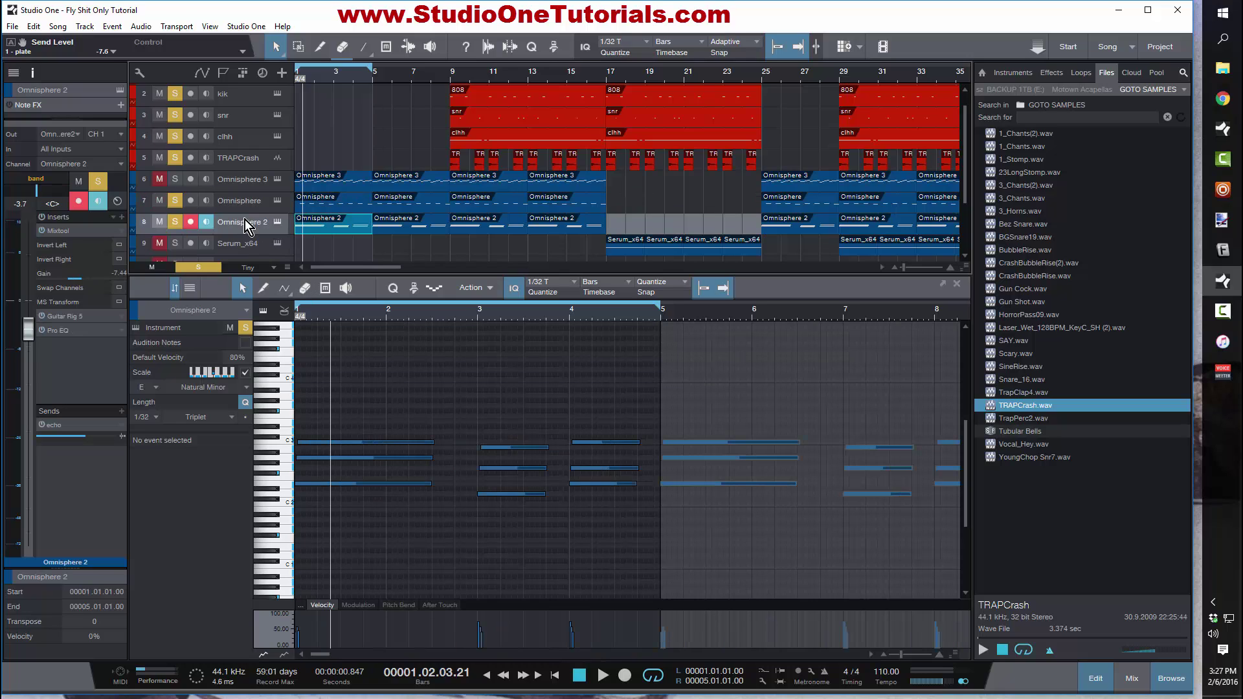
left_click(75, 320)
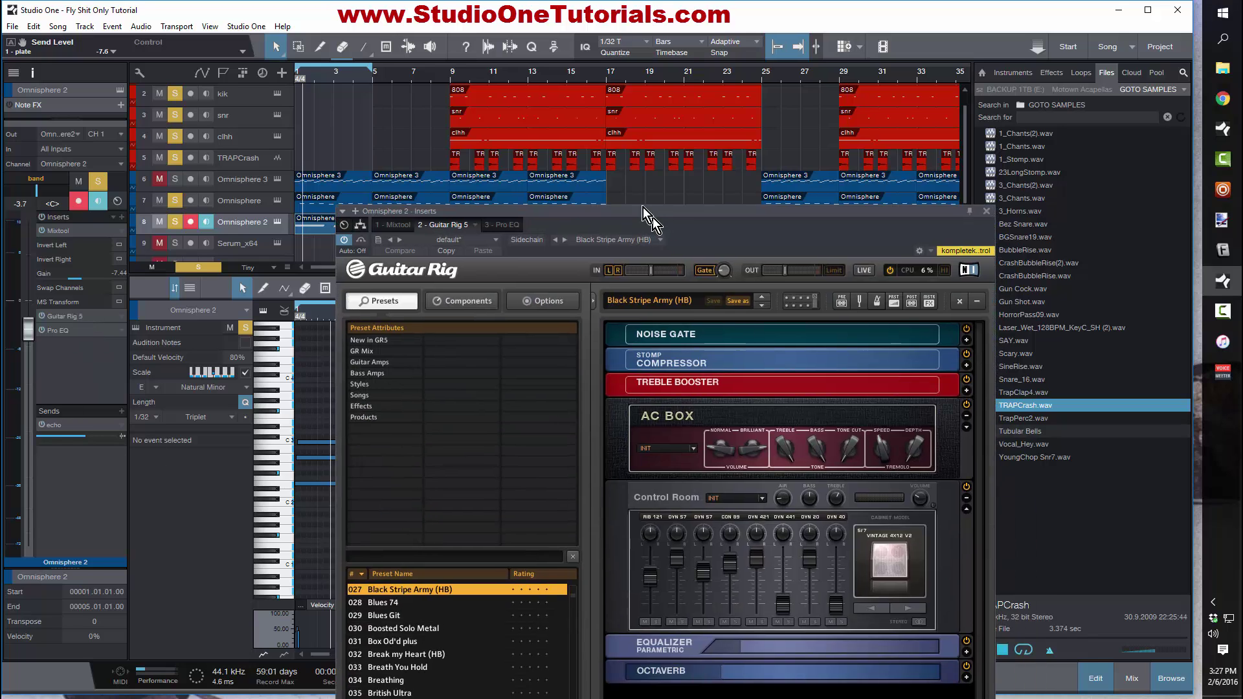
left_click_drag(643, 207, 616, 51)
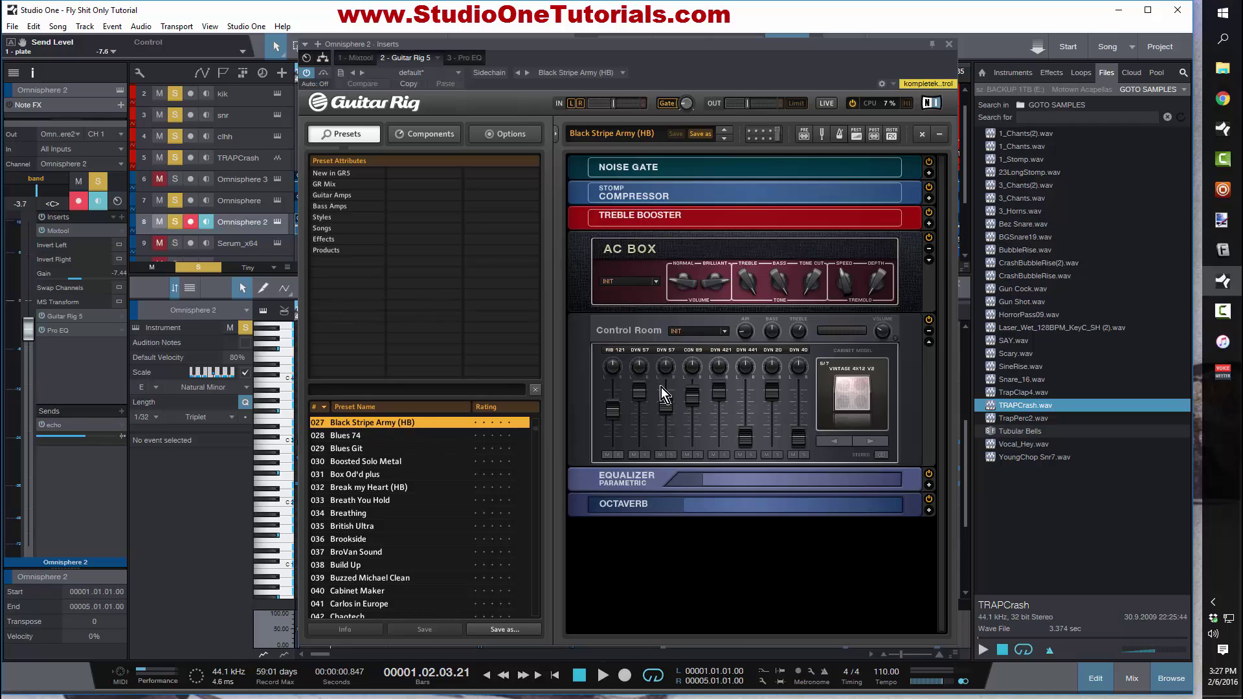
Step: Expand the Noise Gate, Compressor, Treble Booster, Equalizer and Octaverb to examine their settings, then close Guitar Rig and return to the Omnisphere track
left_click(929, 172)
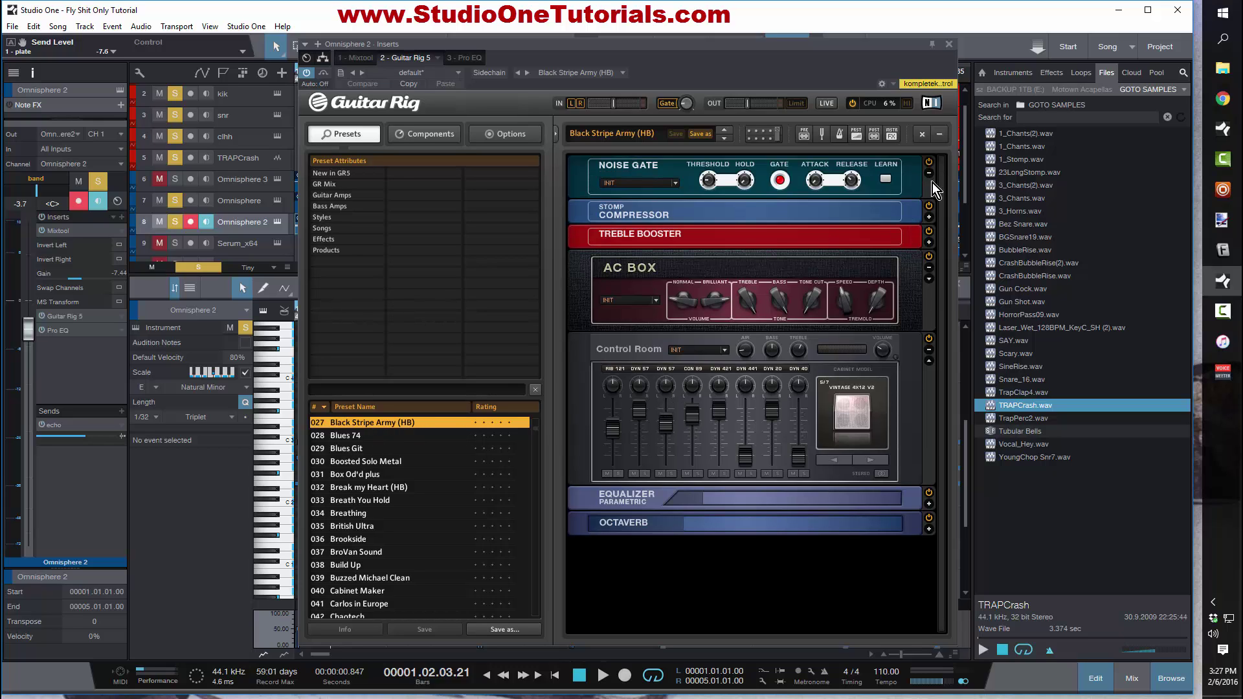
left_click(929, 216)
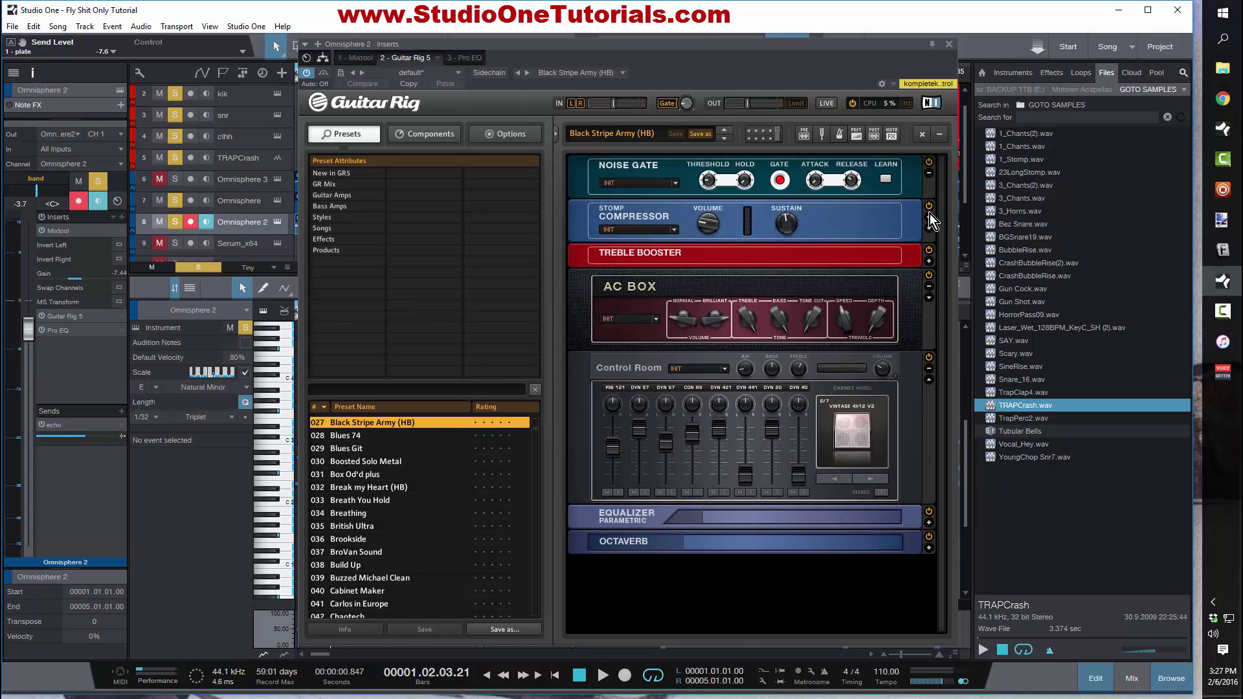
left_click(930, 261)
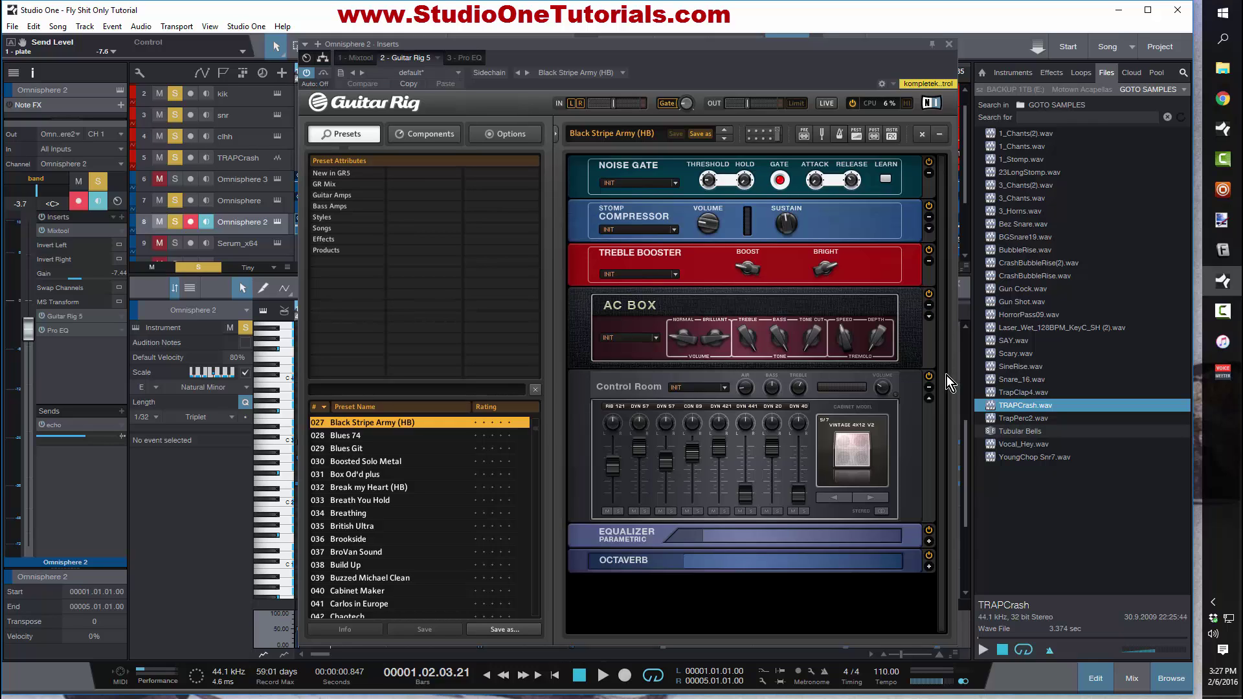
left_click(929, 541)
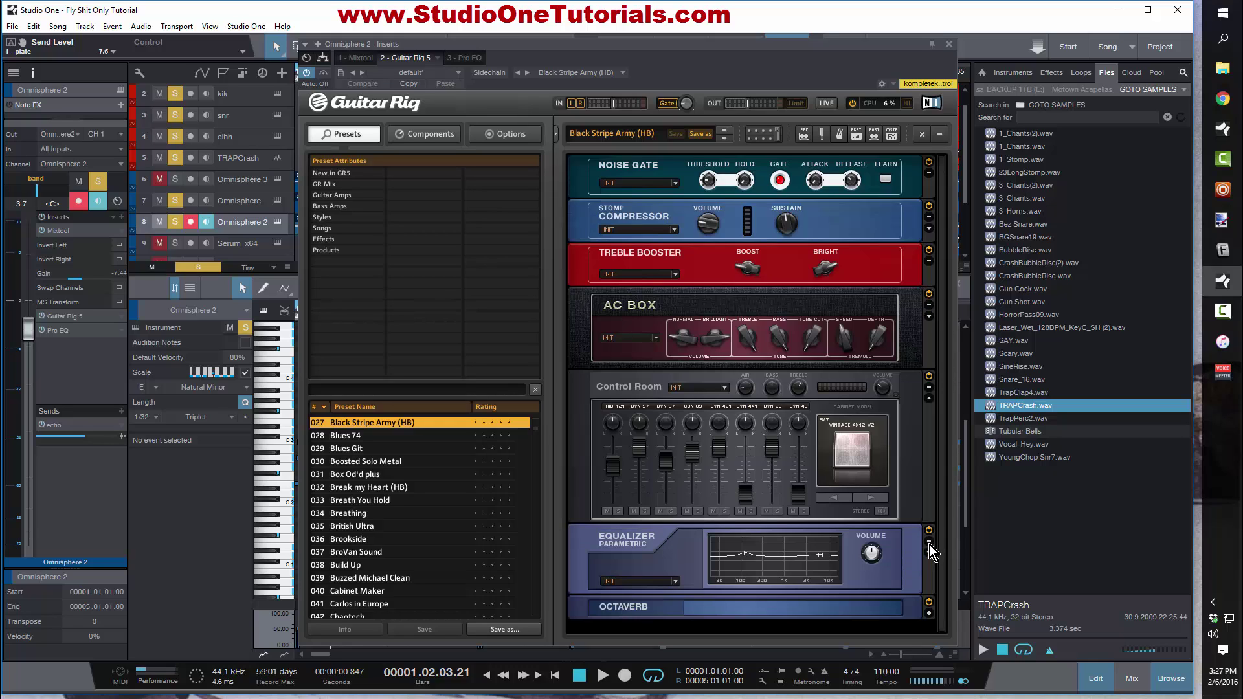
left_click(928, 616)
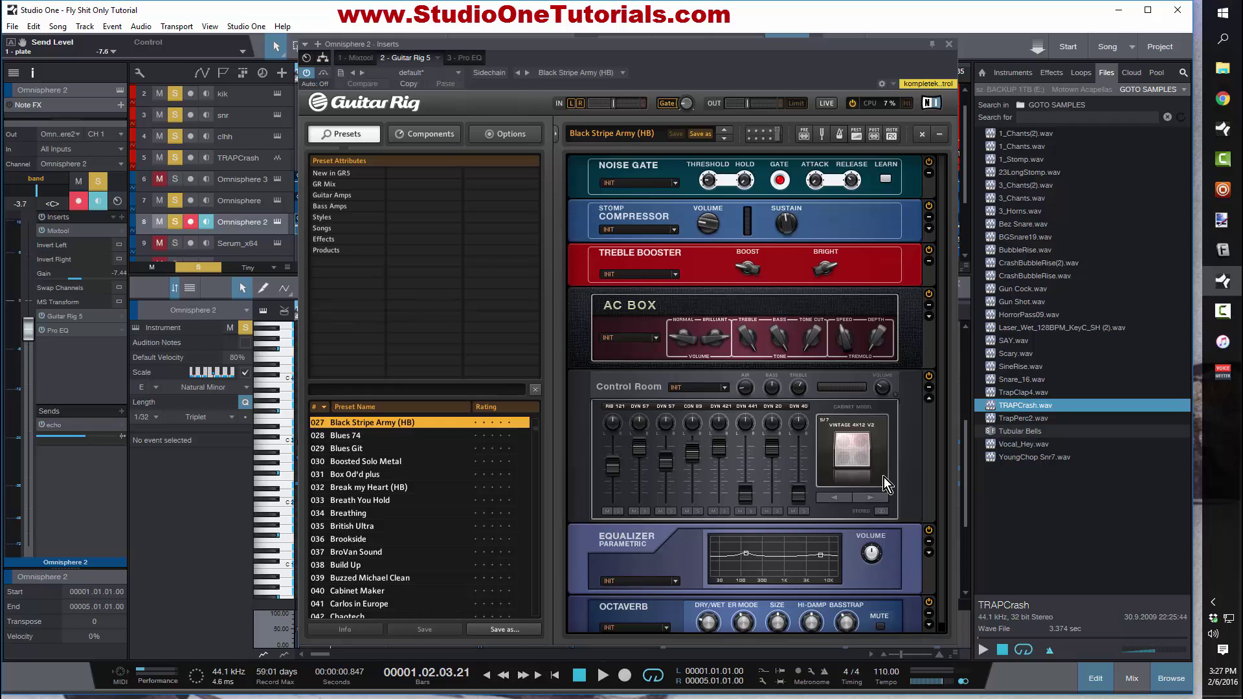
scroll(883, 477, "down", 1)
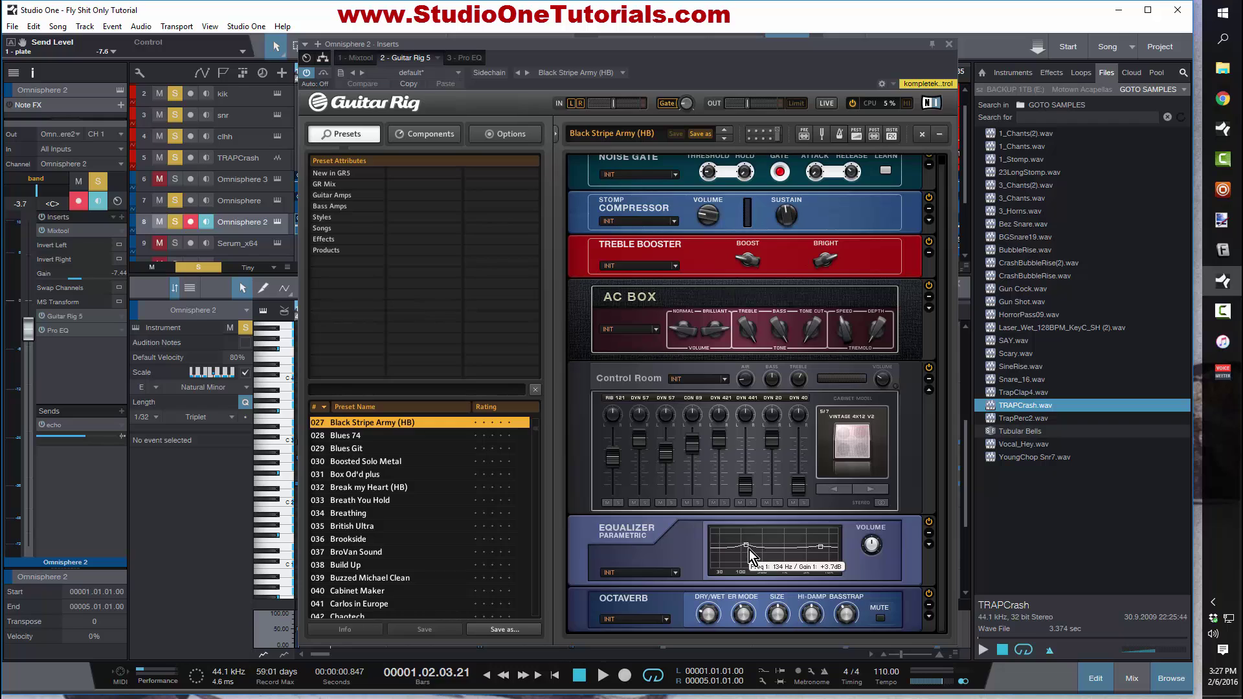
mouse_move(817, 546)
scroll(829, 250, "up", 1)
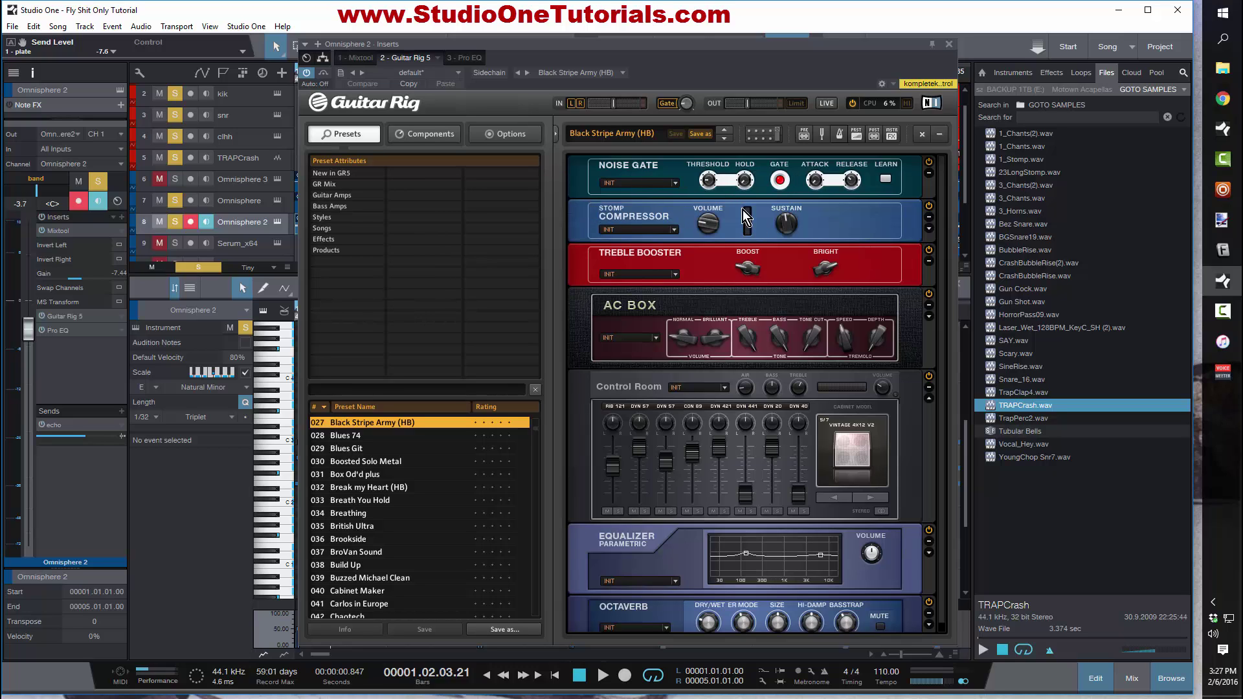
left_click(949, 44)
left_click(262, 201)
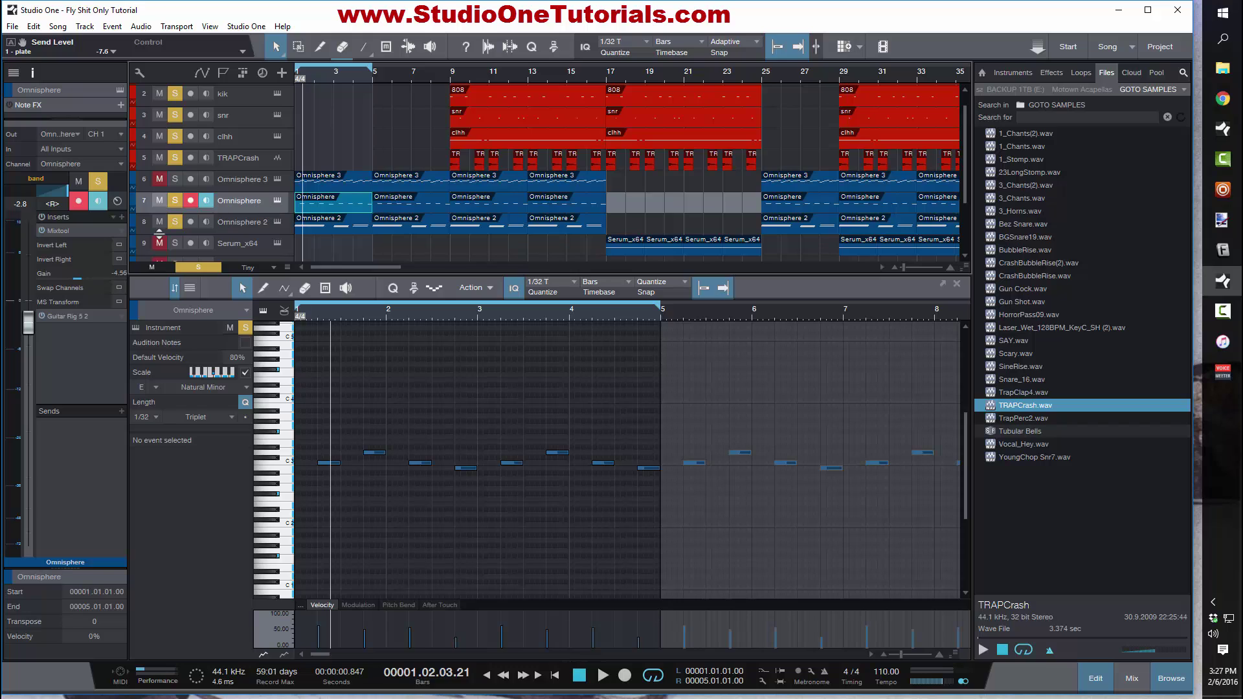
Step: Examine the Guitar Rig 5 rack inserted on the Omnisphere track, close it, and briefly play the intro
left_click(94, 317)
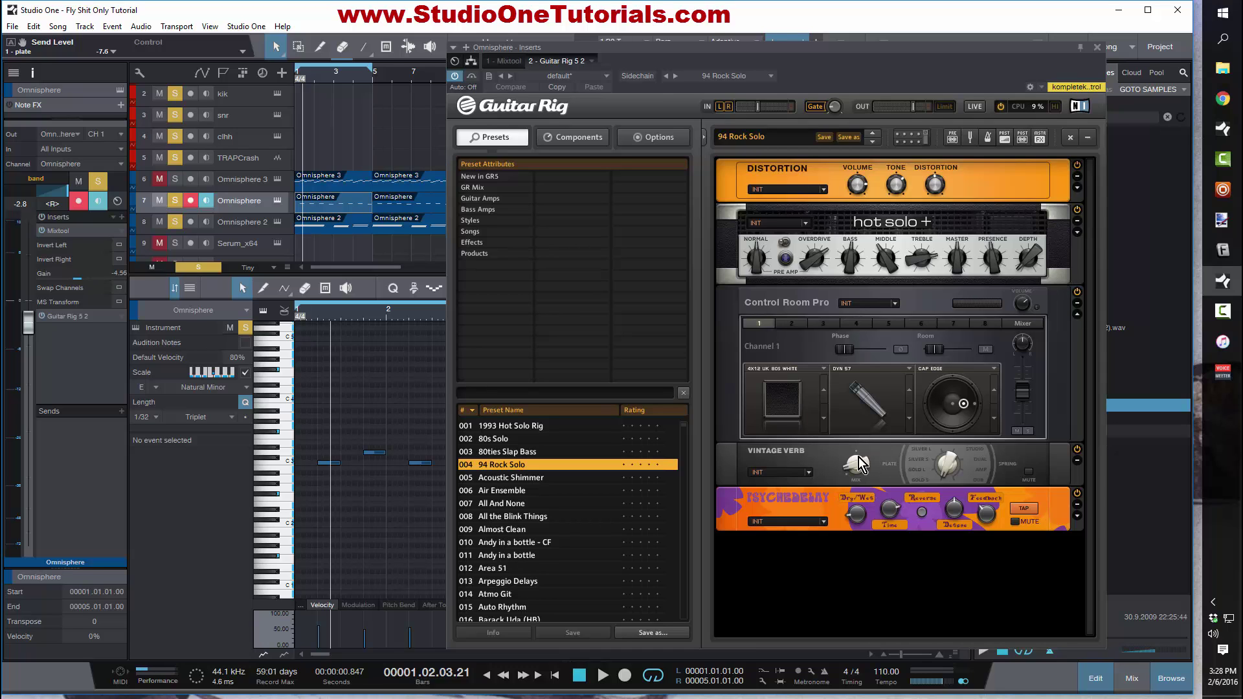
left_click(1097, 47)
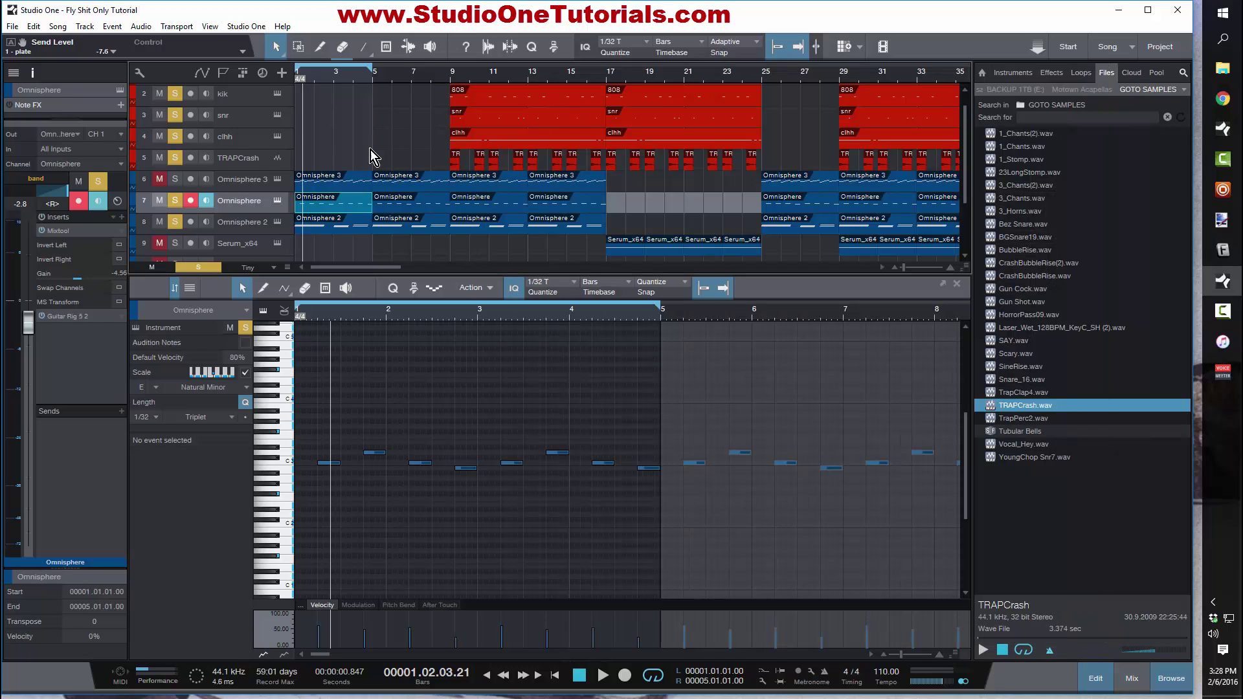
left_click(158, 179)
key("space")
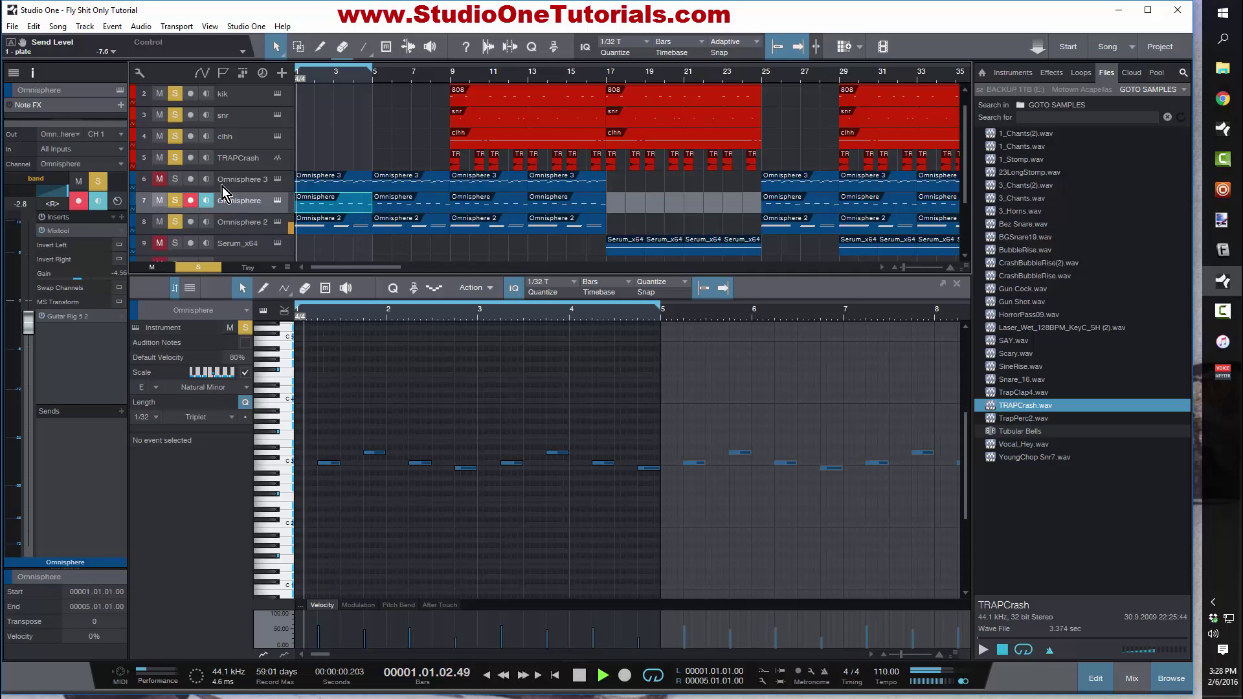
key("space")
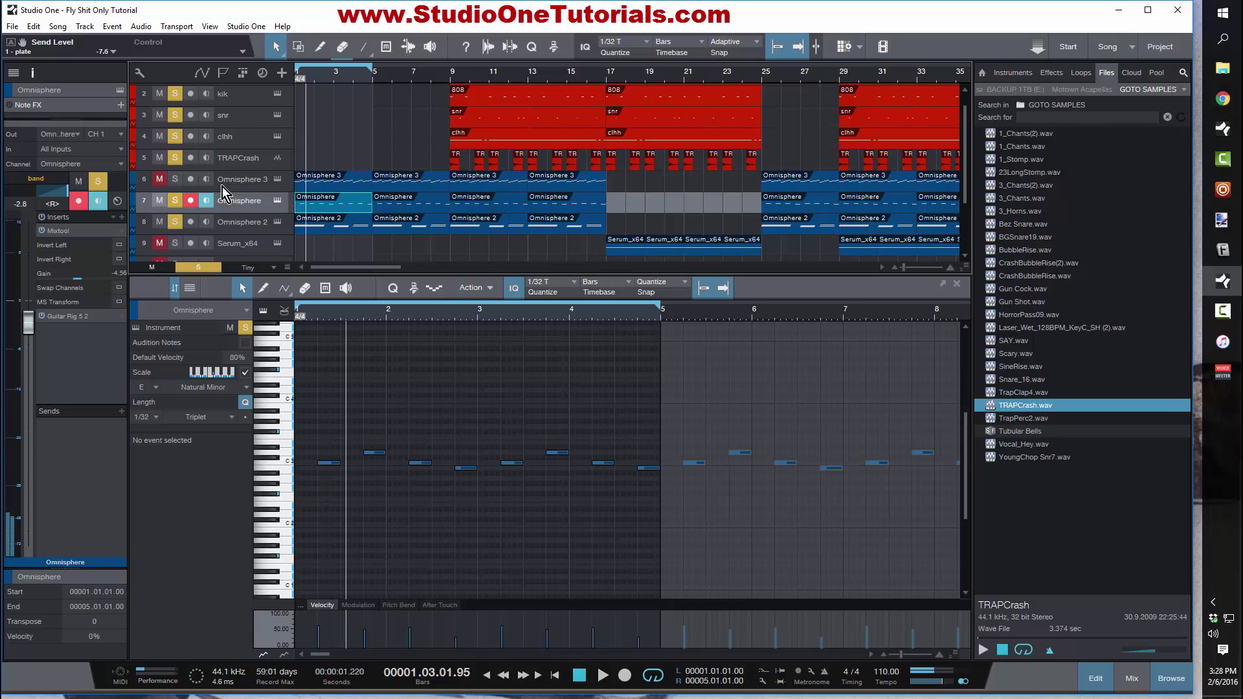
key("comma")
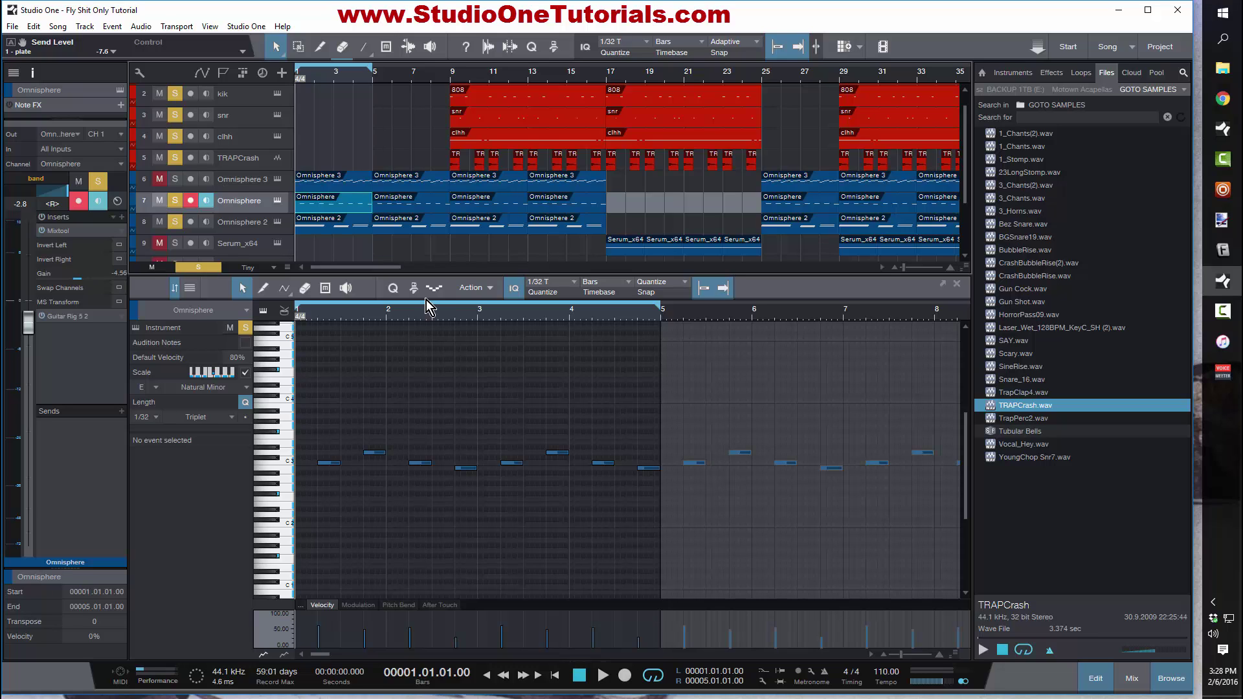
Step: Open the first Omnisphere 3 part in the note editor, and examine its melody notes across bars 1 to 4
left_click_drag(427, 316, 592, 303)
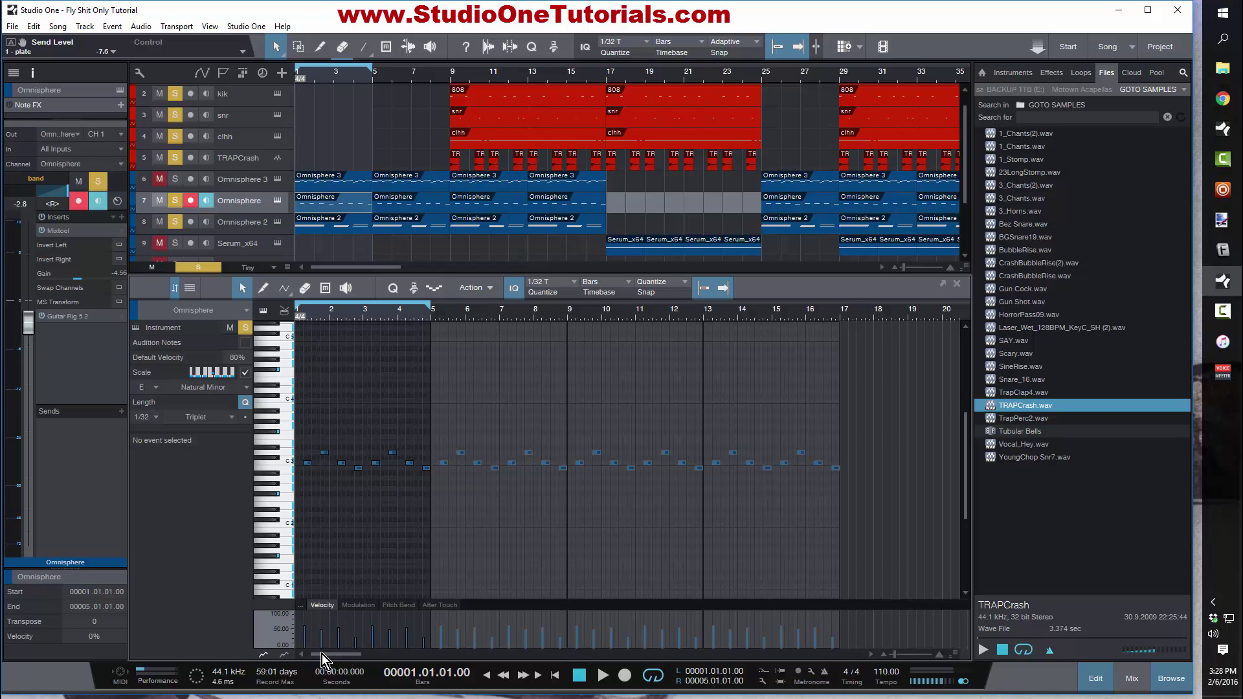
left_click_drag(321, 654, 242, 644)
left_click(325, 187)
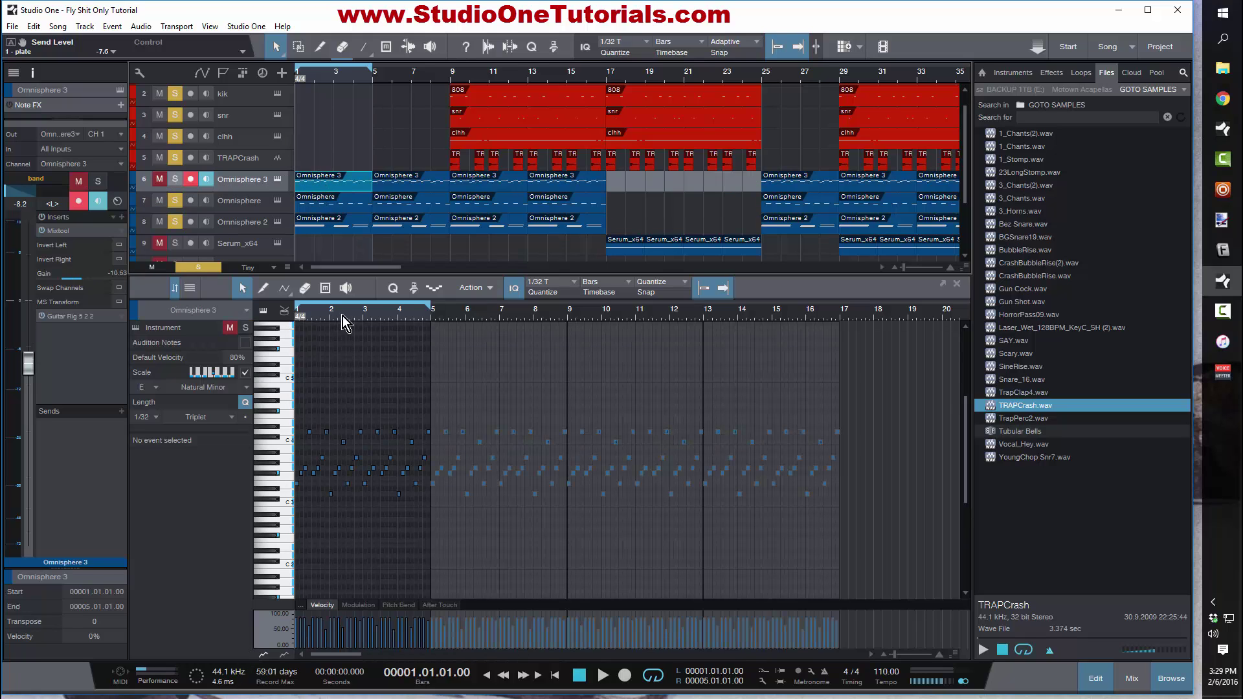
left_click_drag(343, 318, 338, 561)
left_click_drag(328, 656, 302, 654)
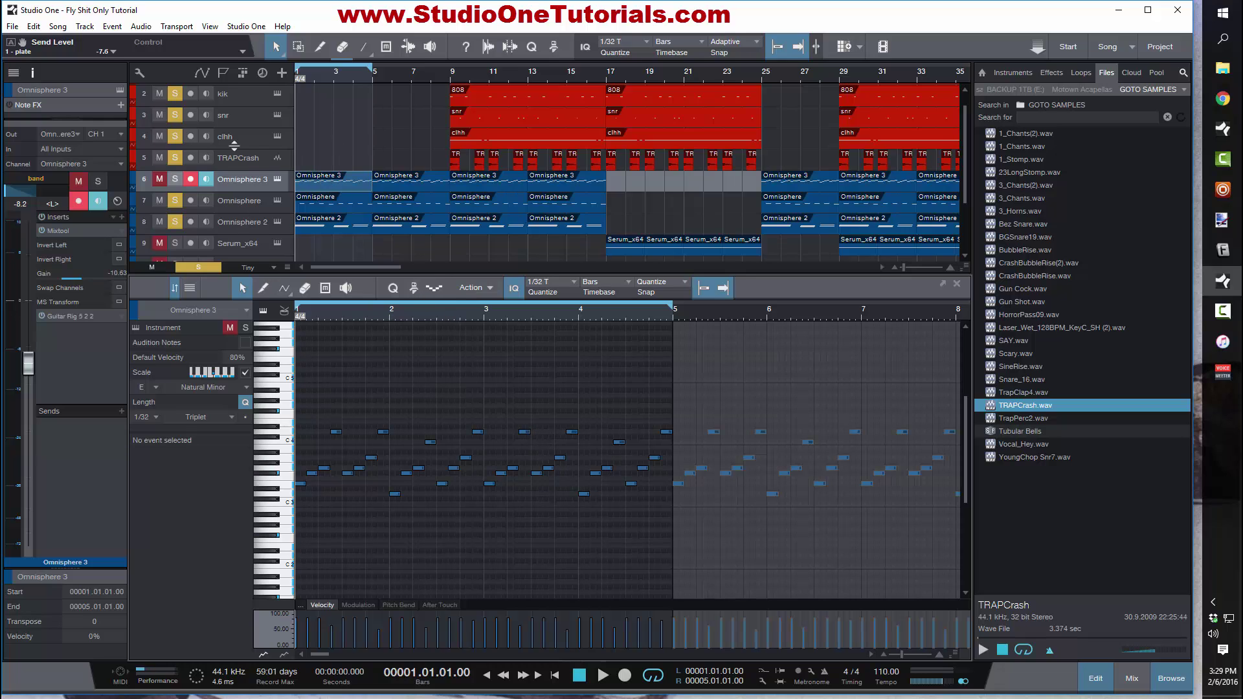
Step: Solo the Omnisphere 3 track, play the first four bars, and return the playhead to the start
left_click(173, 181)
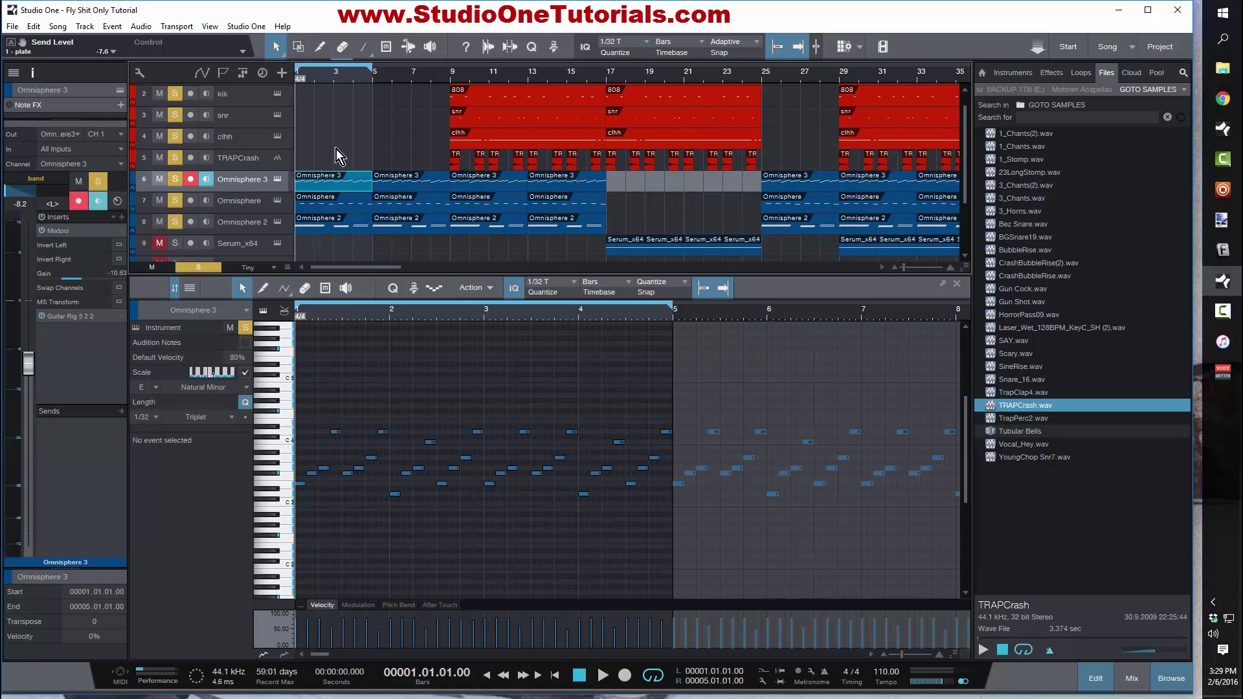
key("space")
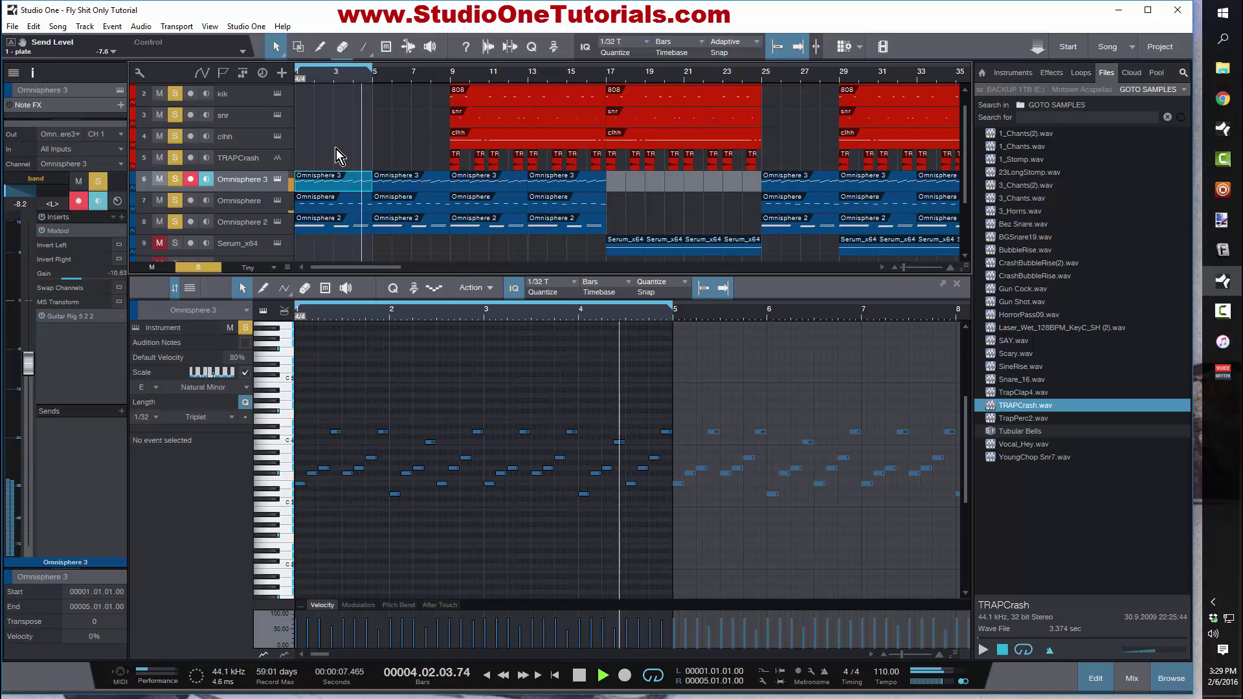
key("space")
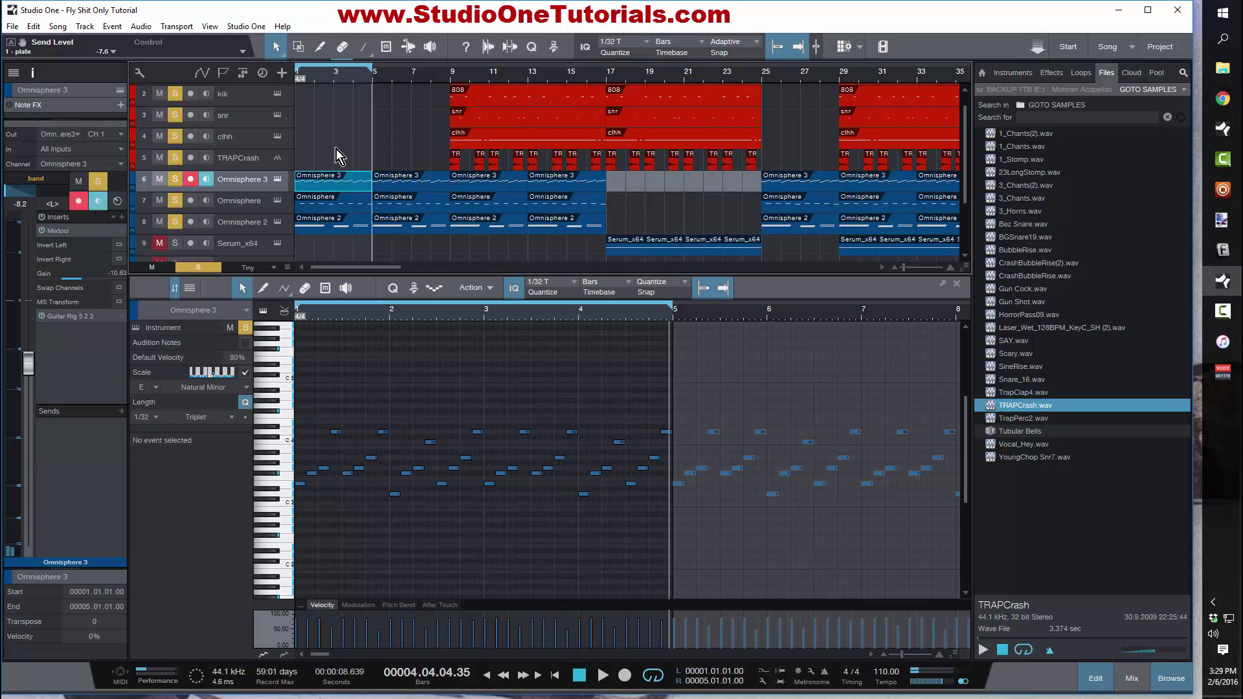
key("comma")
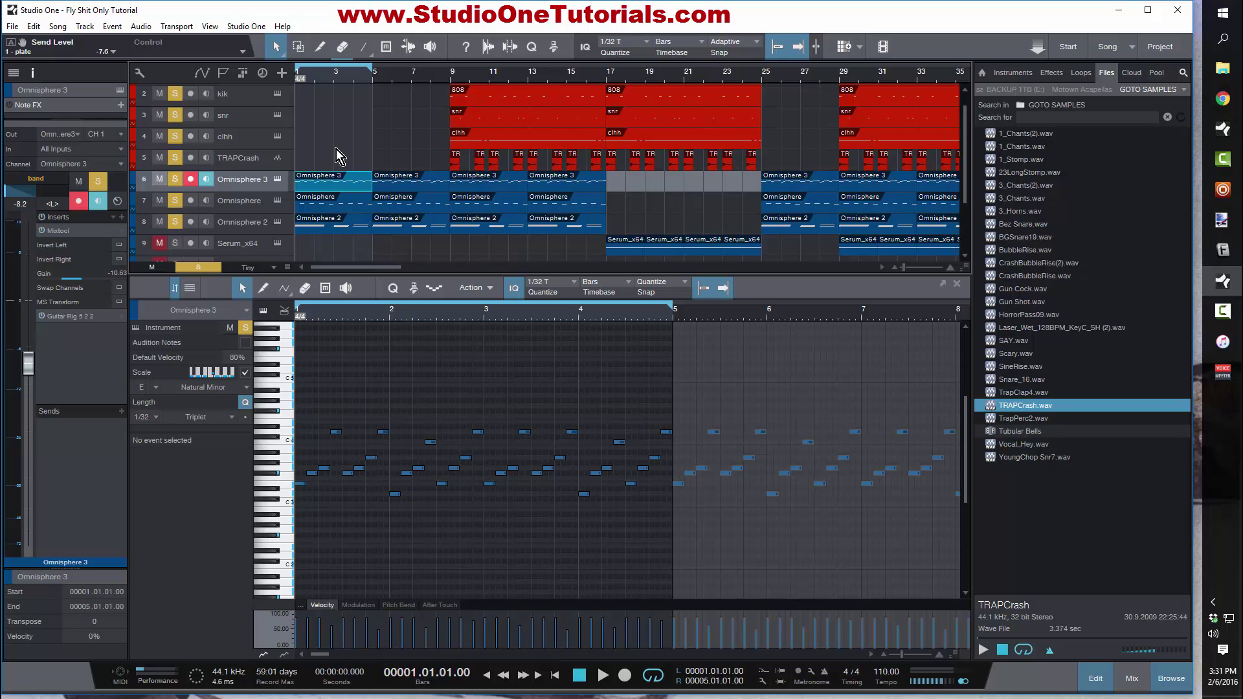
Step: Open the Serum instrument from the Serum_x64 track, and set the loop range to bars 17 through 25
left_click_drag(375, 67, 765, 67)
scroll(720, 102, "down", 2)
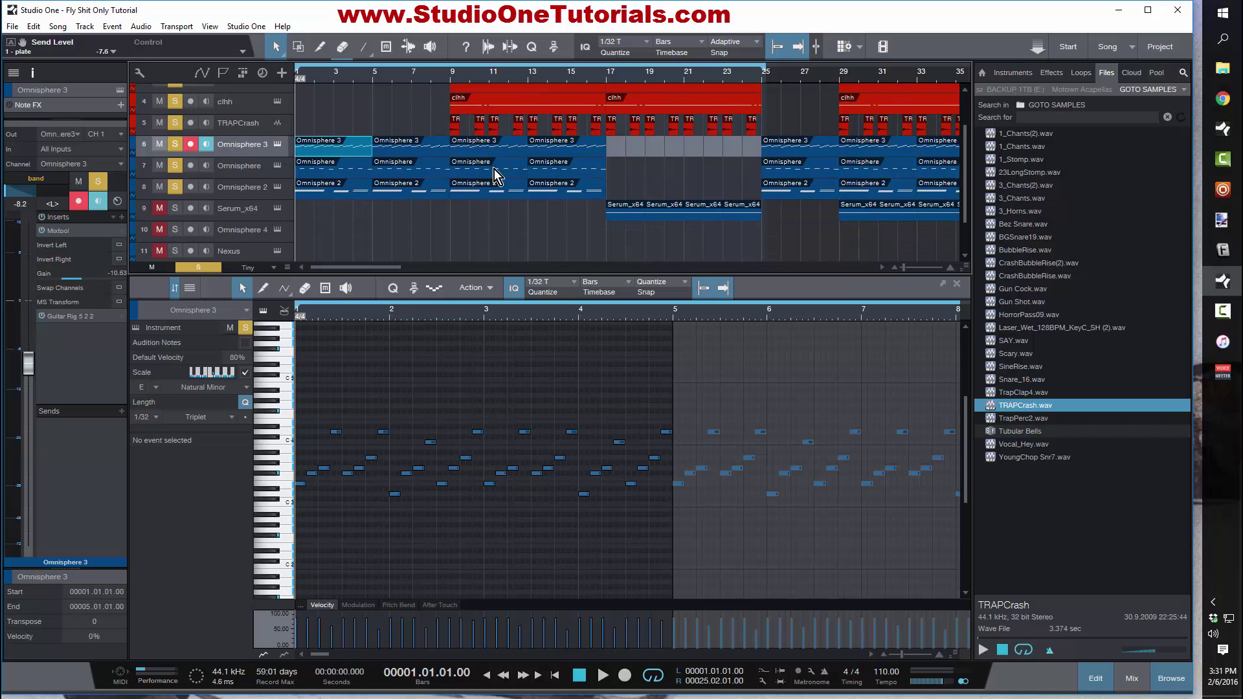
left_click(277, 208)
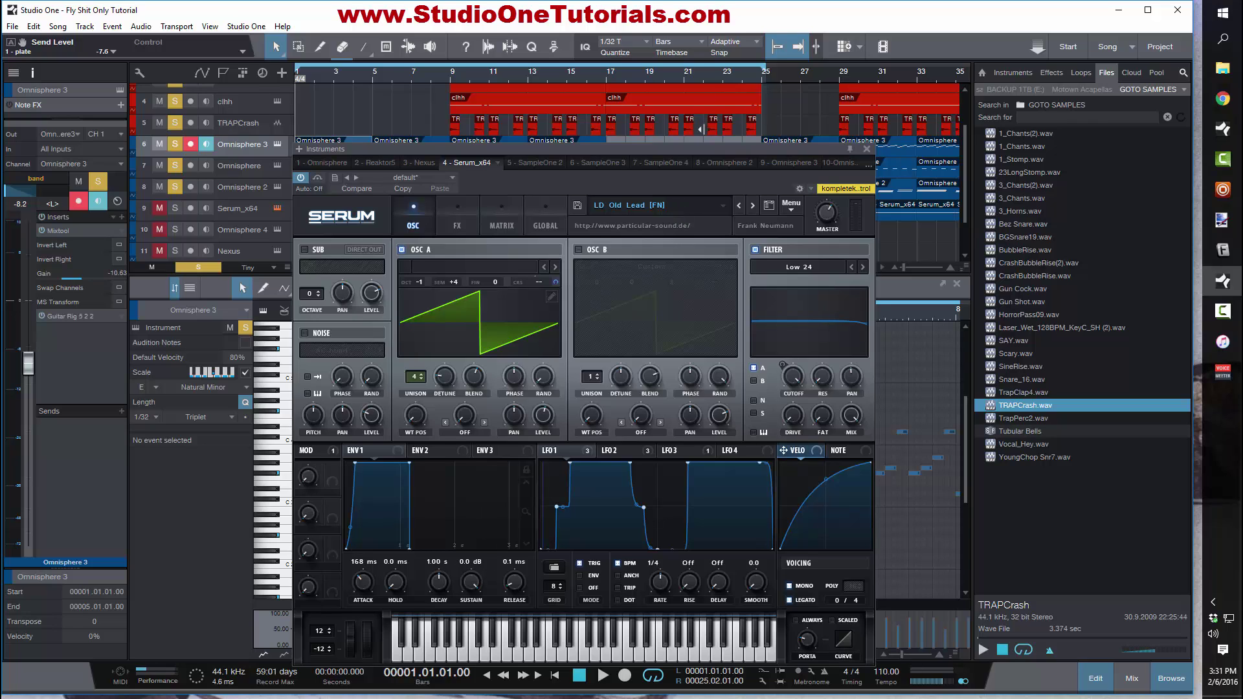
left_click_drag(703, 148, 697, 223)
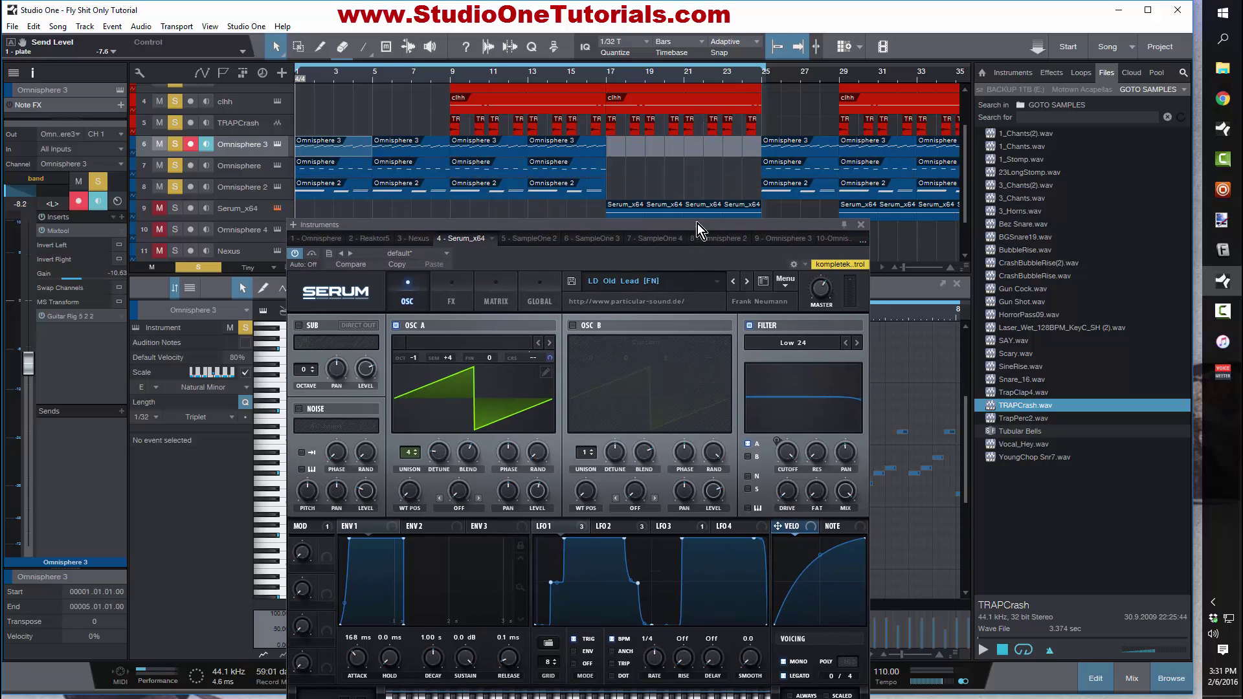
left_click(607, 81)
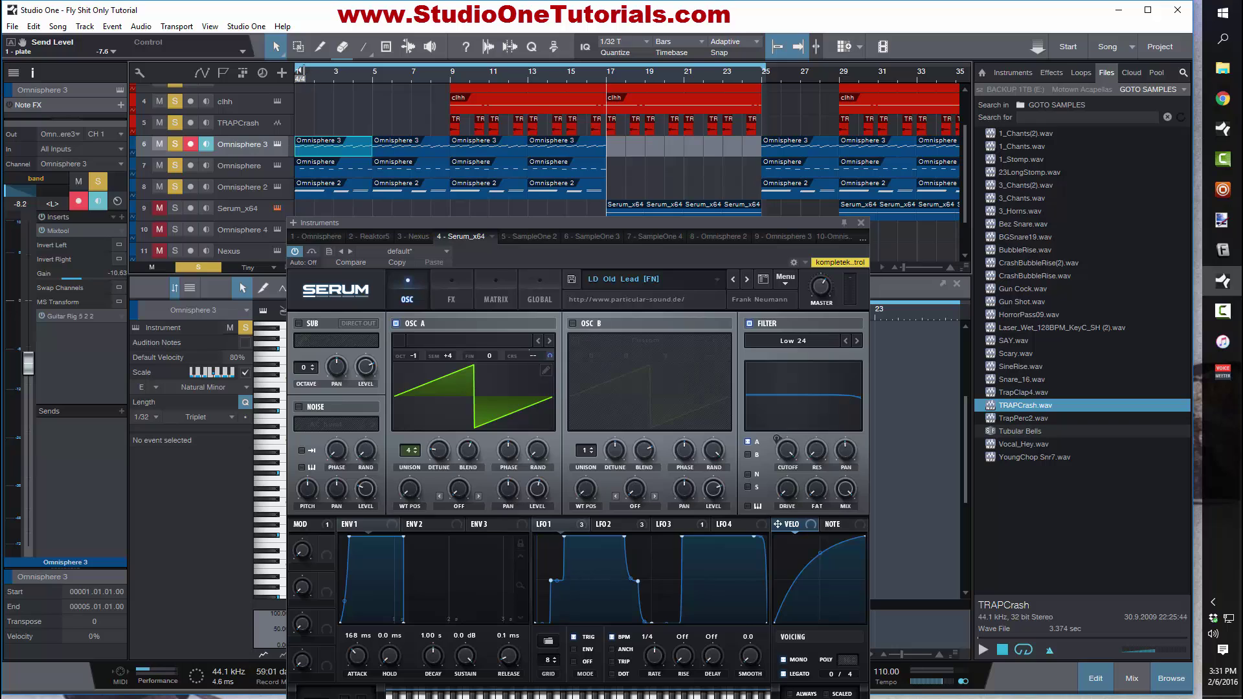
left_click_drag(308, 69, 599, 94)
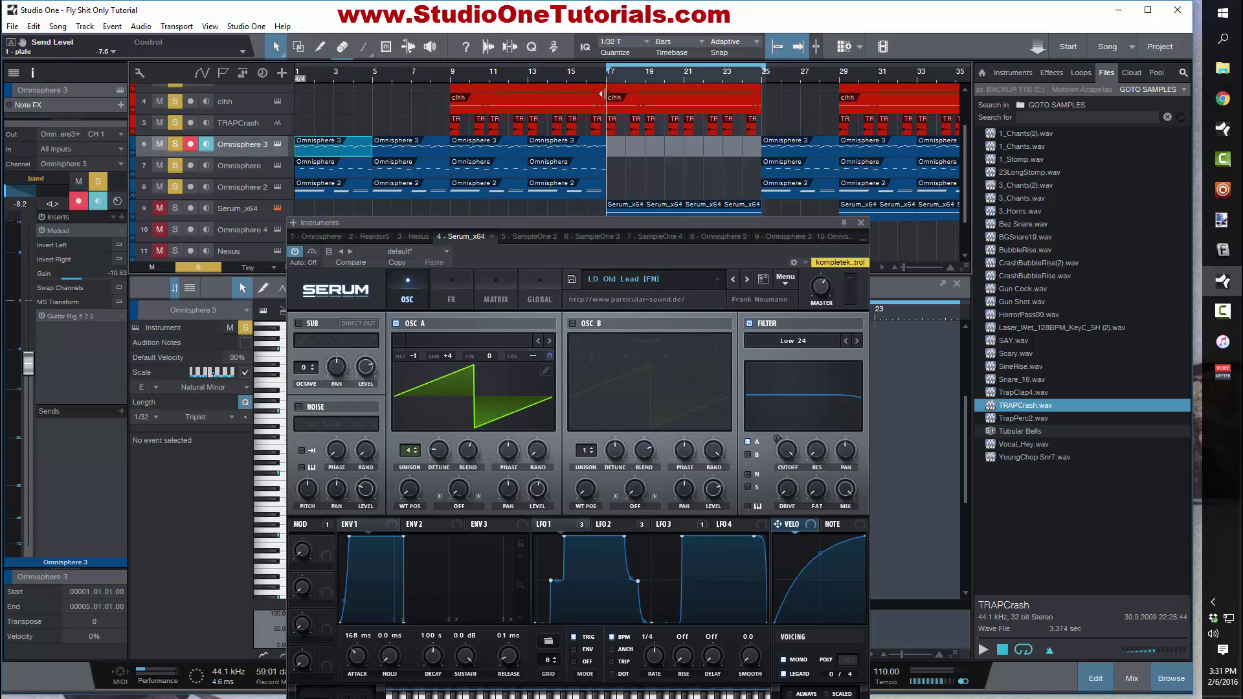
Step: Open the Serum_x64 part at bar 17 in the note editor, and move the Serum window clear of its notes
scroll(644, 129, "down", 3)
left_click(645, 160)
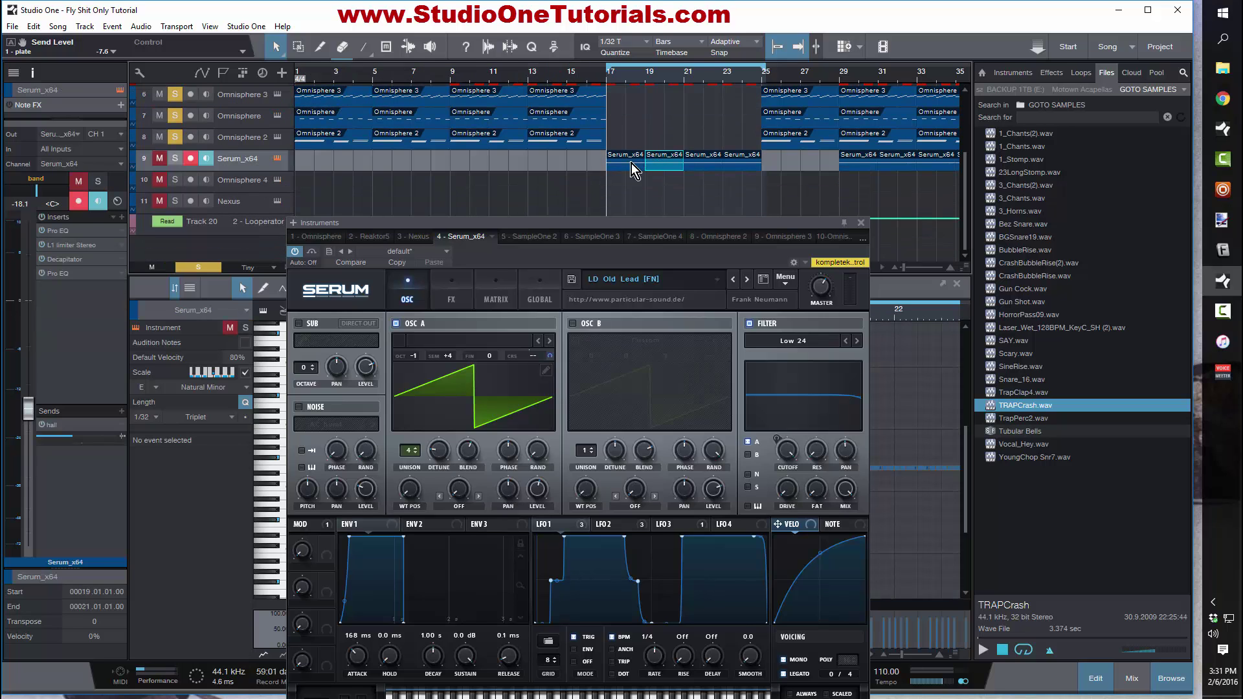
left_click(618, 163)
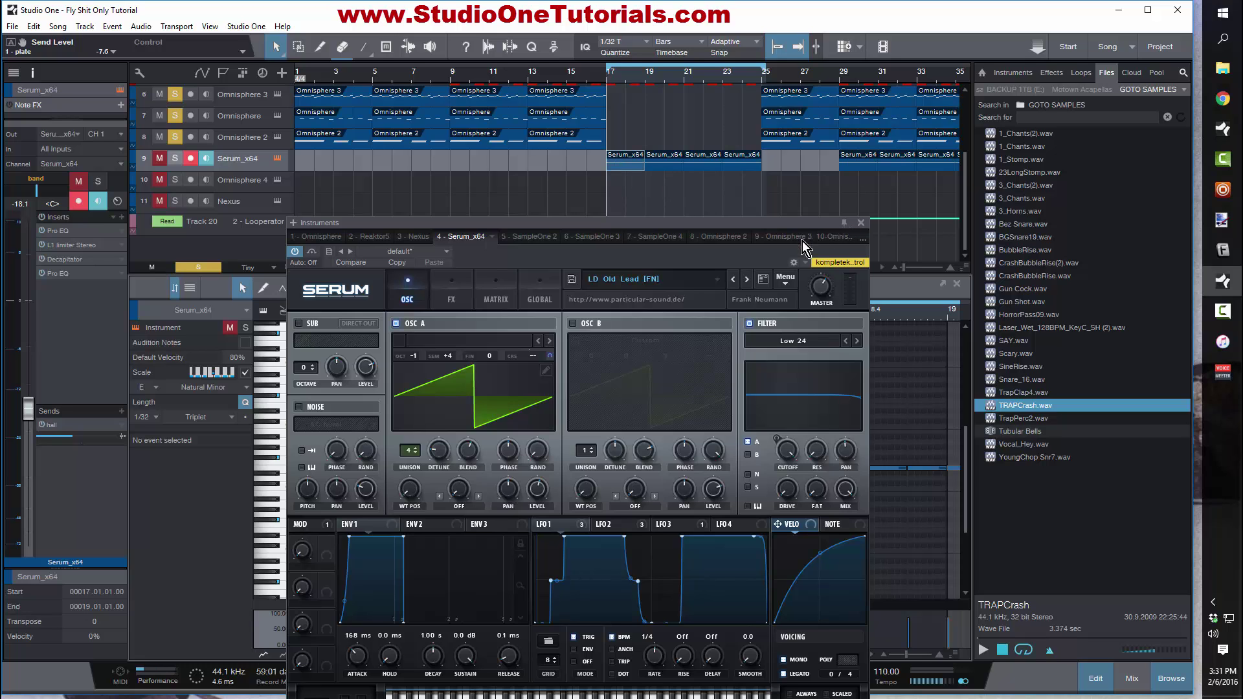
left_click_drag(796, 227, 691, 537)
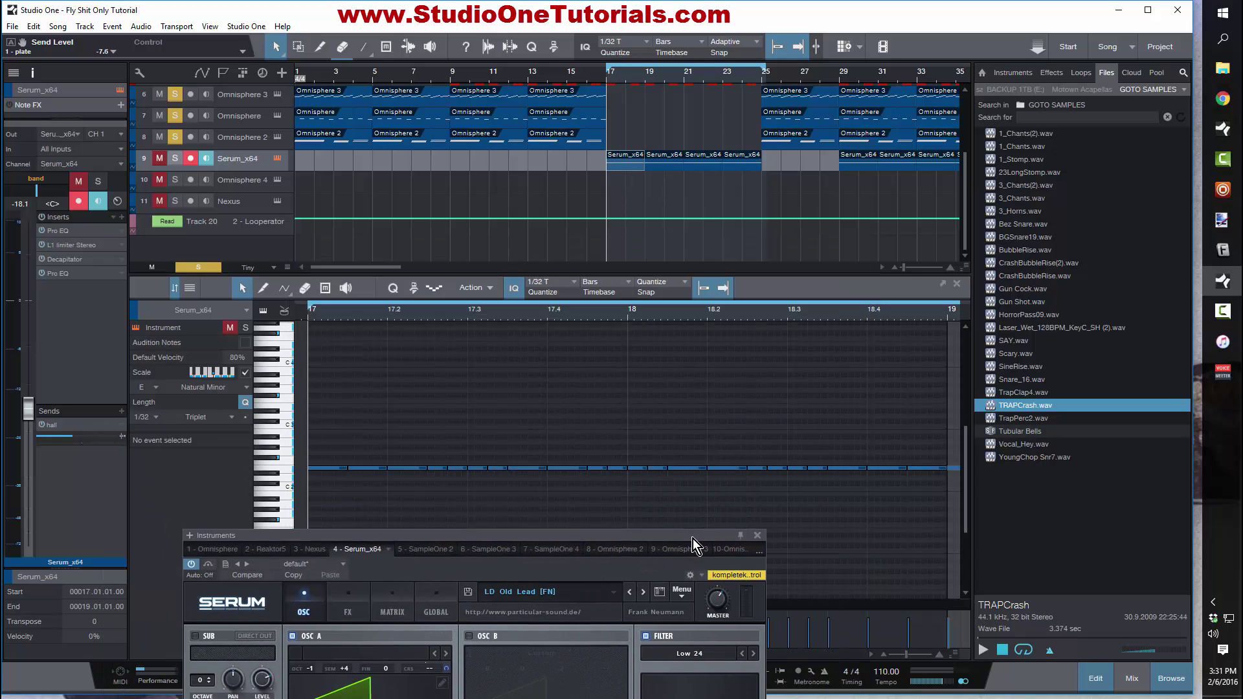
left_click_drag(458, 317, 516, 299)
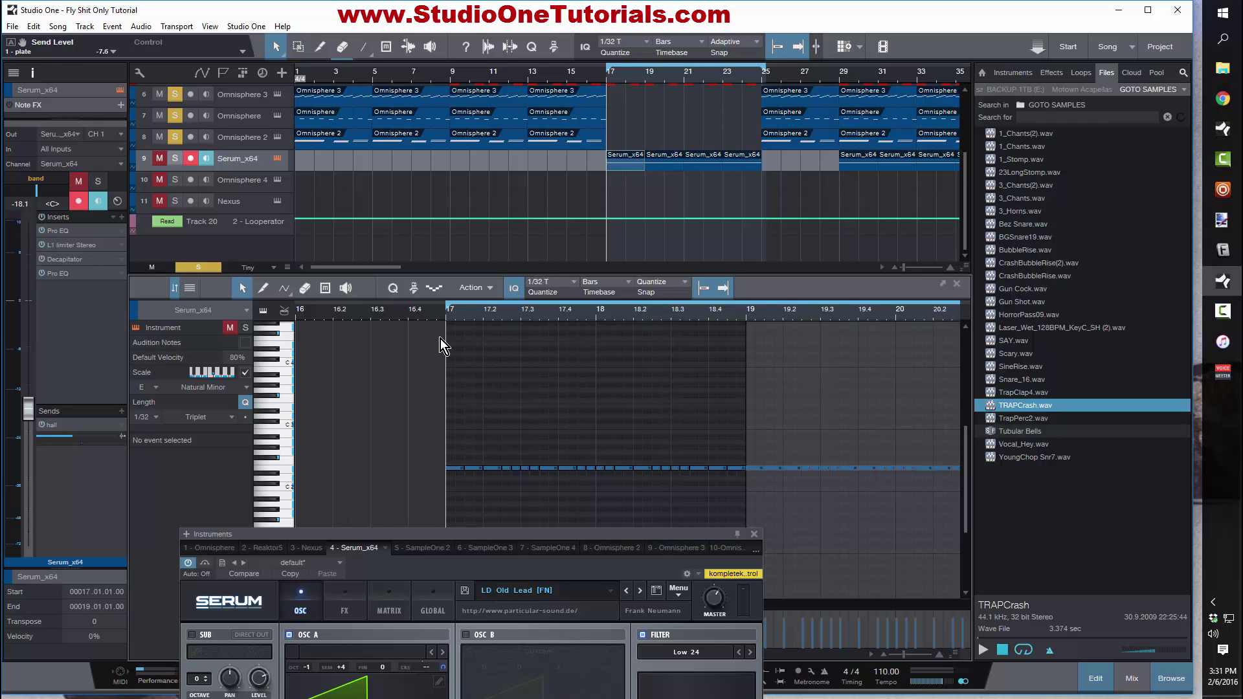
Step: Solo the Serum_x64 track during playback from bar 17, and return the playhead to bar 17 once stopped
key("space")
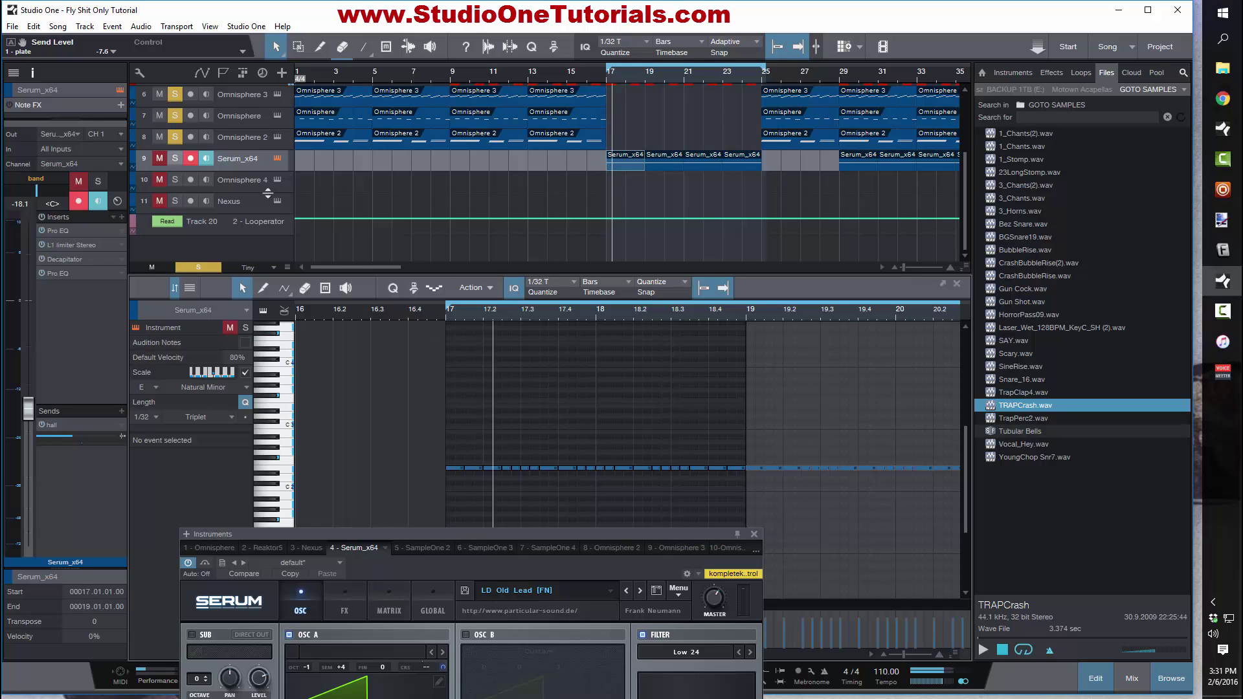
left_click(176, 159)
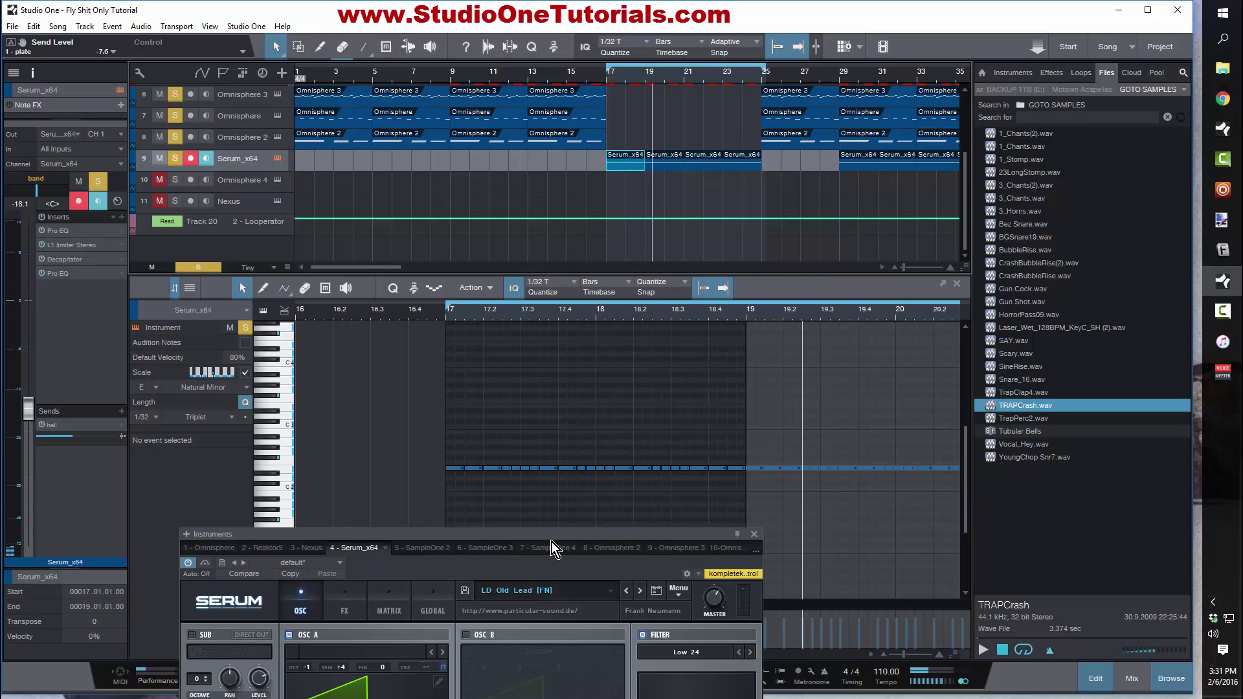
left_click_drag(552, 542, 521, 500)
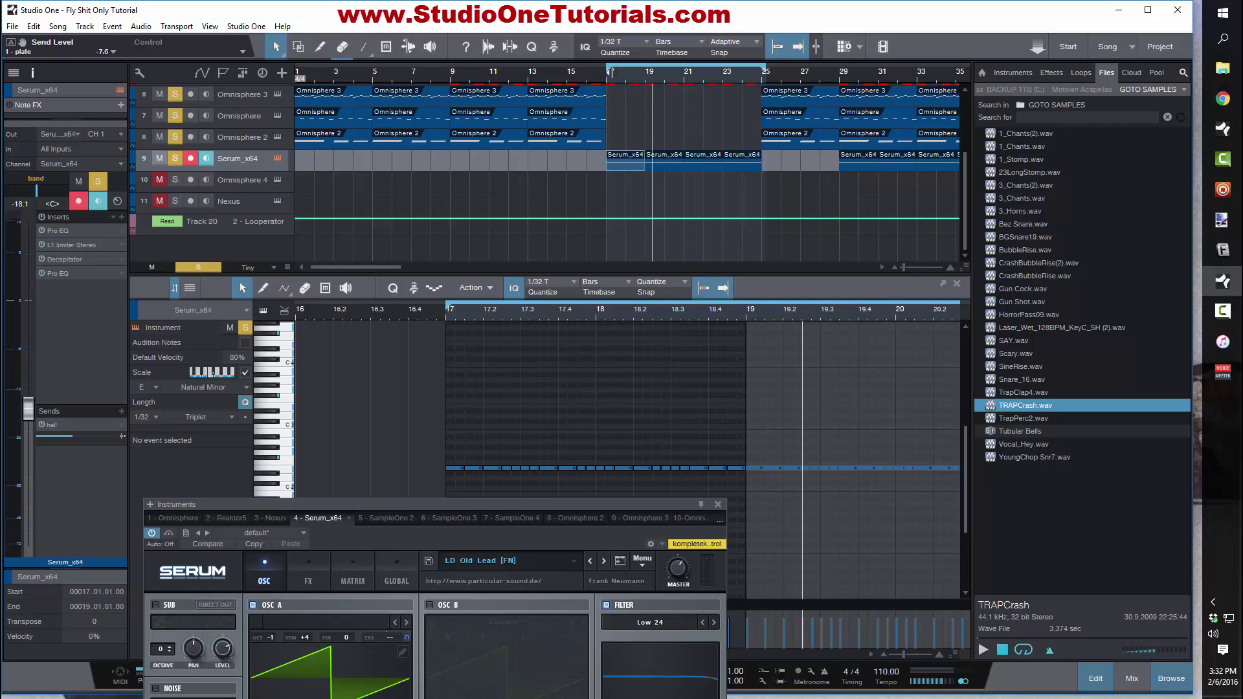
left_click(610, 79)
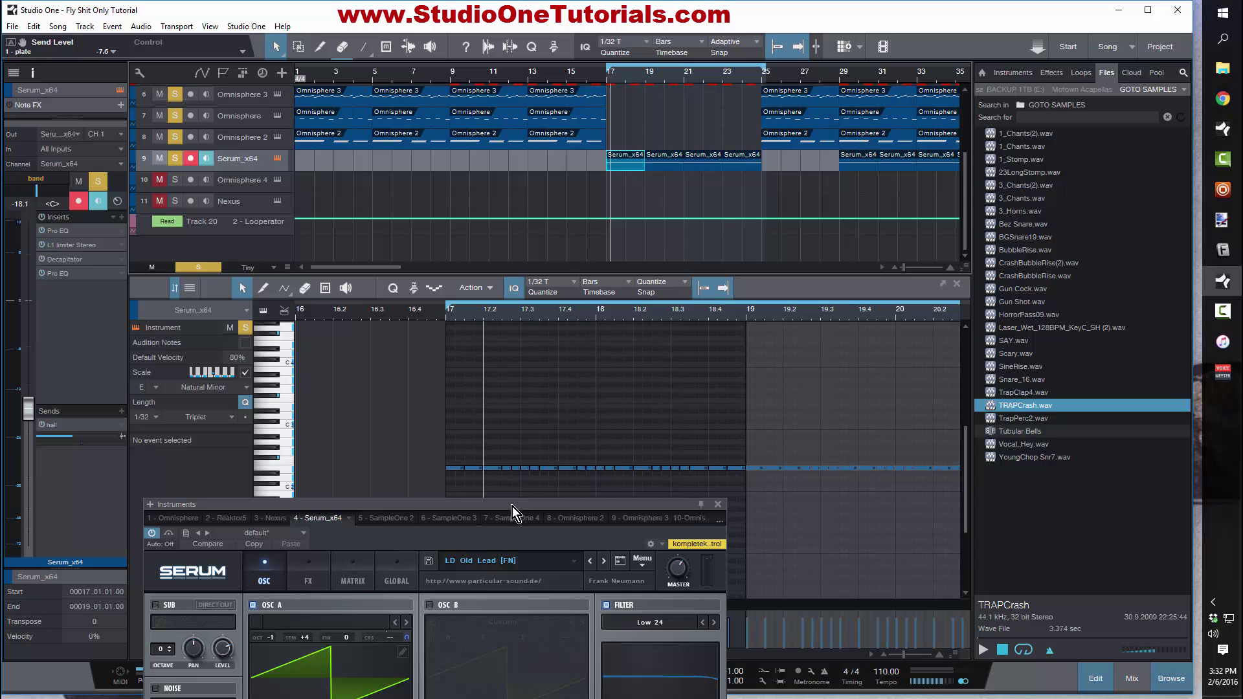
Step: Bring the whole Serum window into view, and examine the LD Old Lead patch while playing the Serum section
left_click_drag(511, 505, 513, 79)
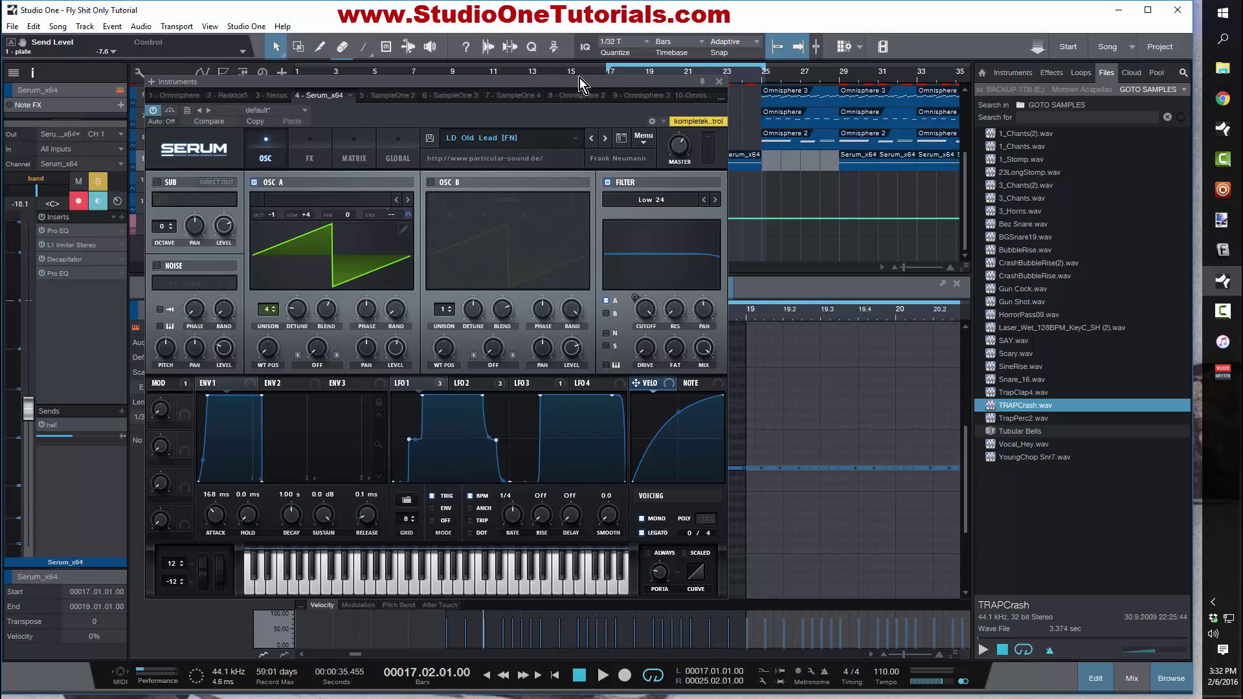
left_click_drag(579, 81, 417, 103)
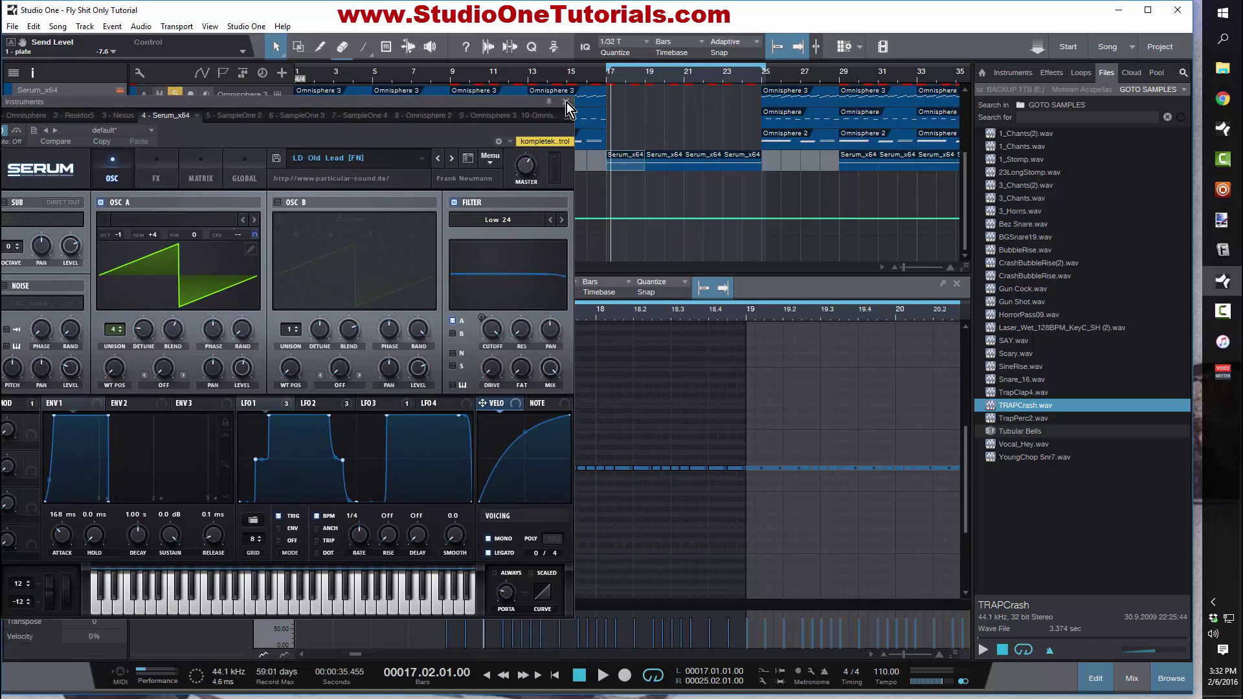
key("space")
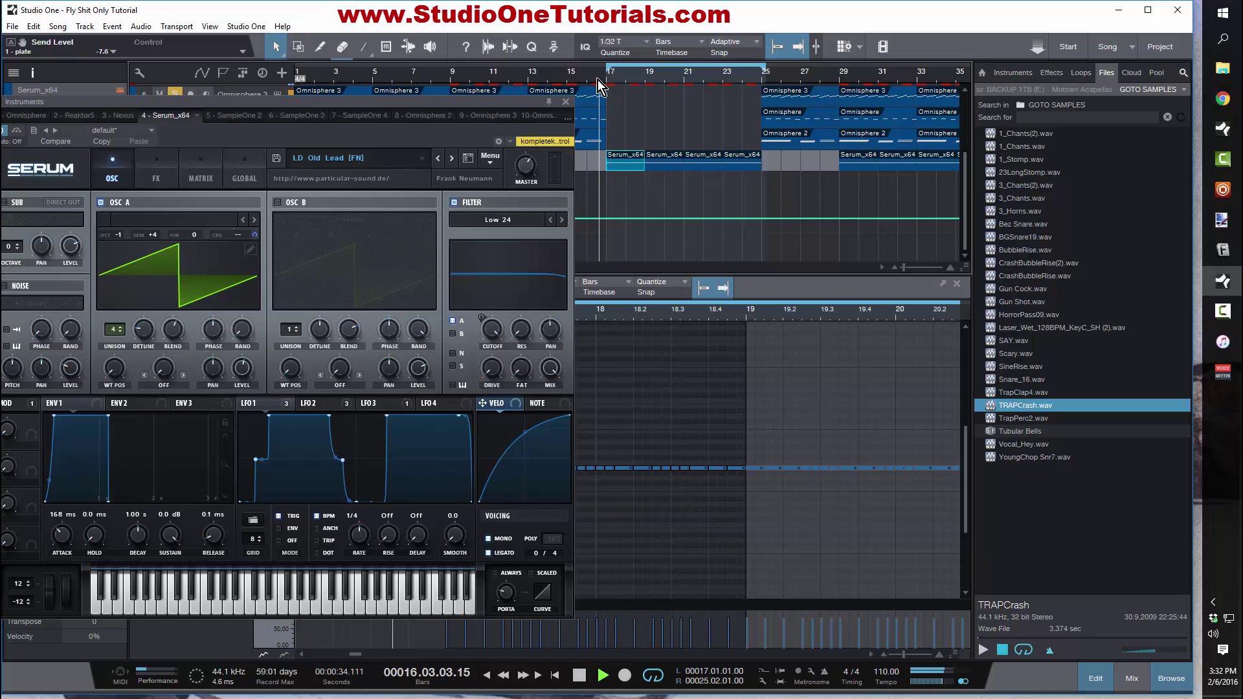
left_click_drag(308, 107, 393, 75)
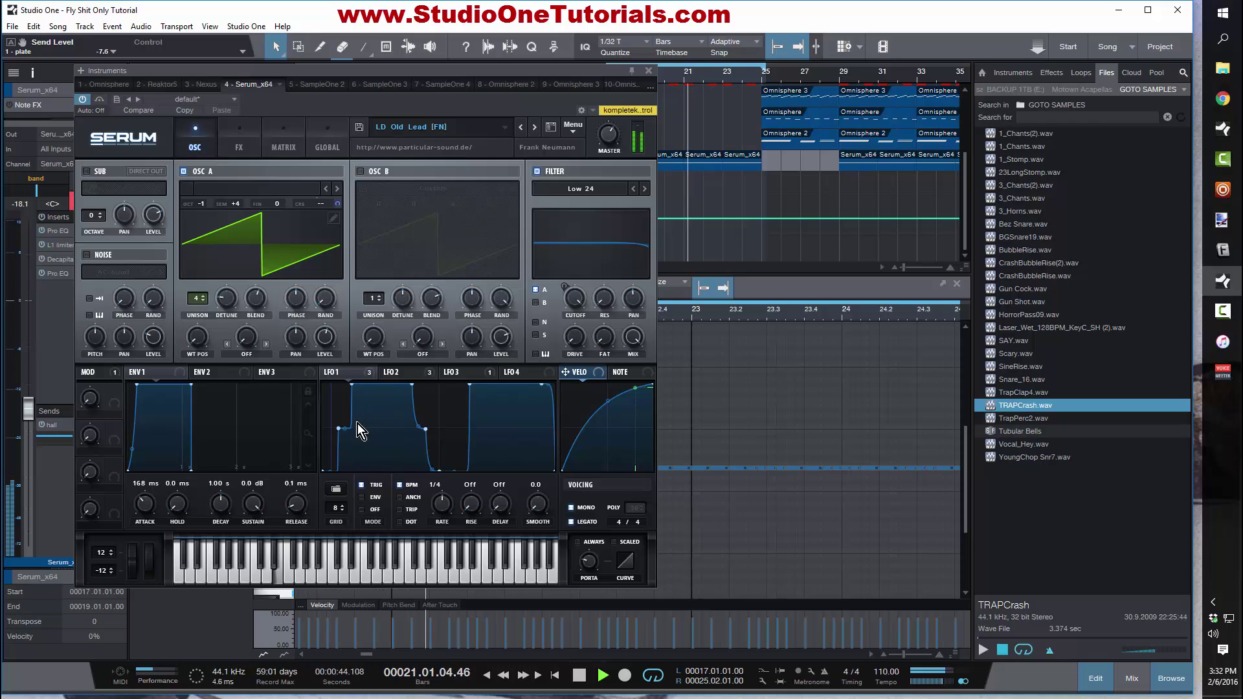
key("space")
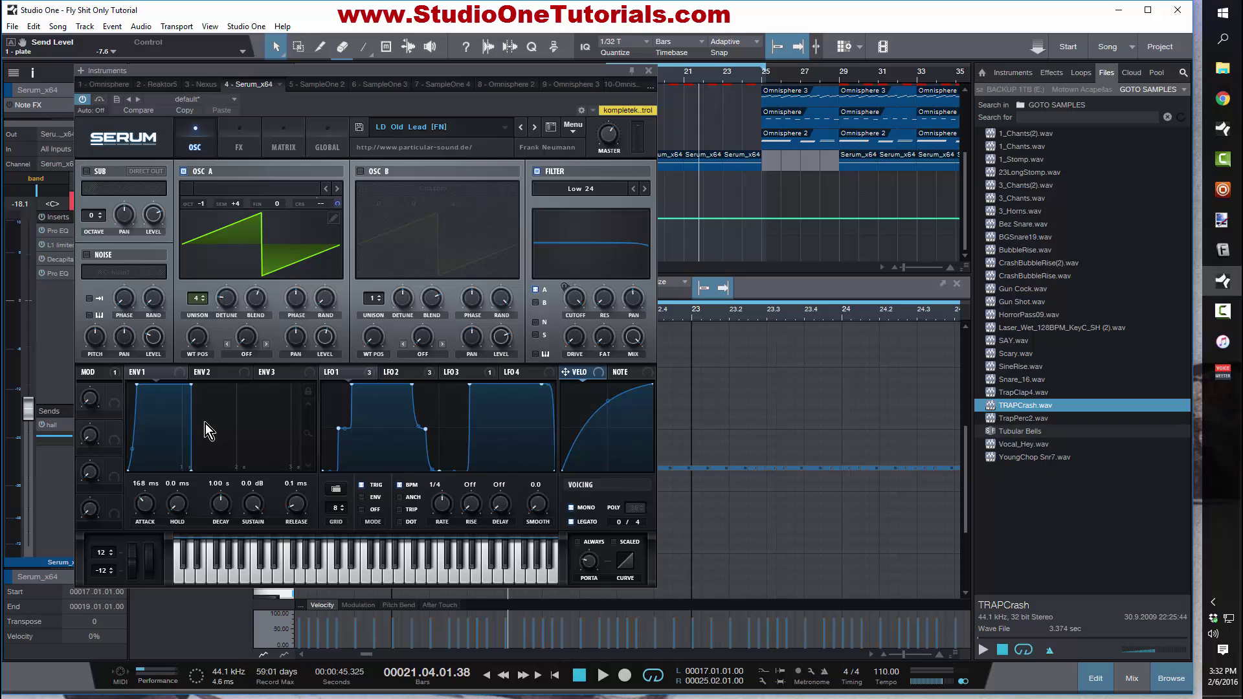
Step: Close the Serum window, and play the Serum section with the drums from just before bar 17
left_click(649, 70)
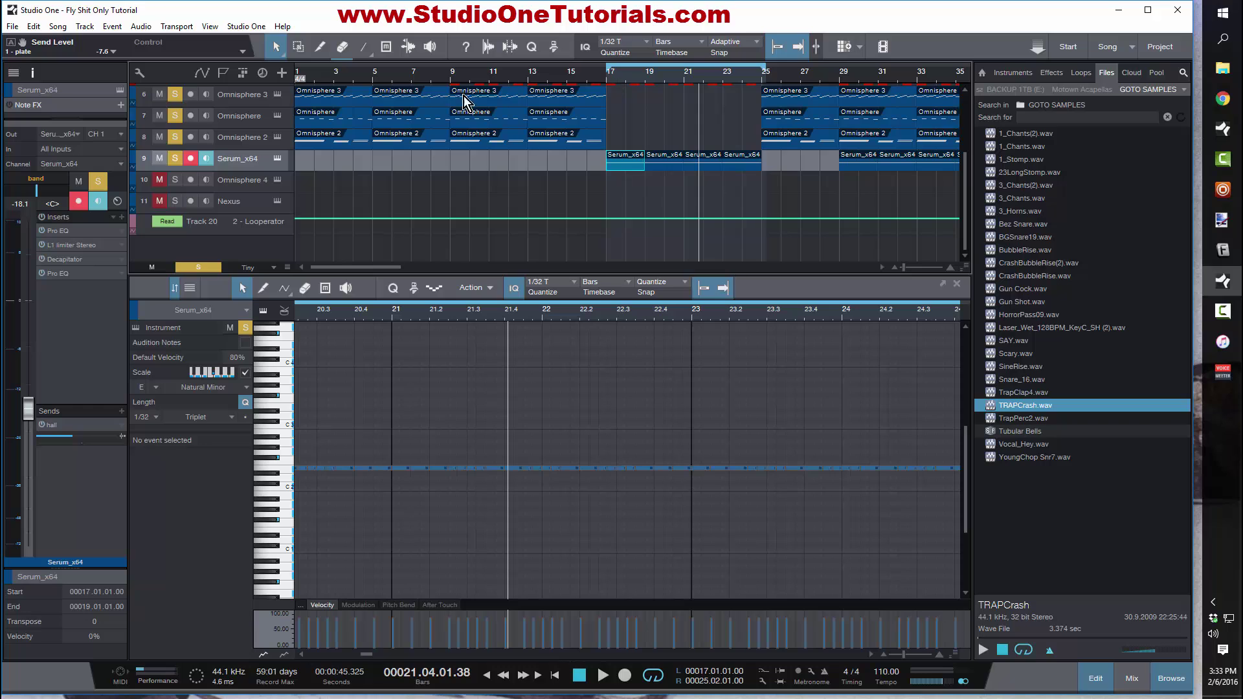
left_click(277, 158)
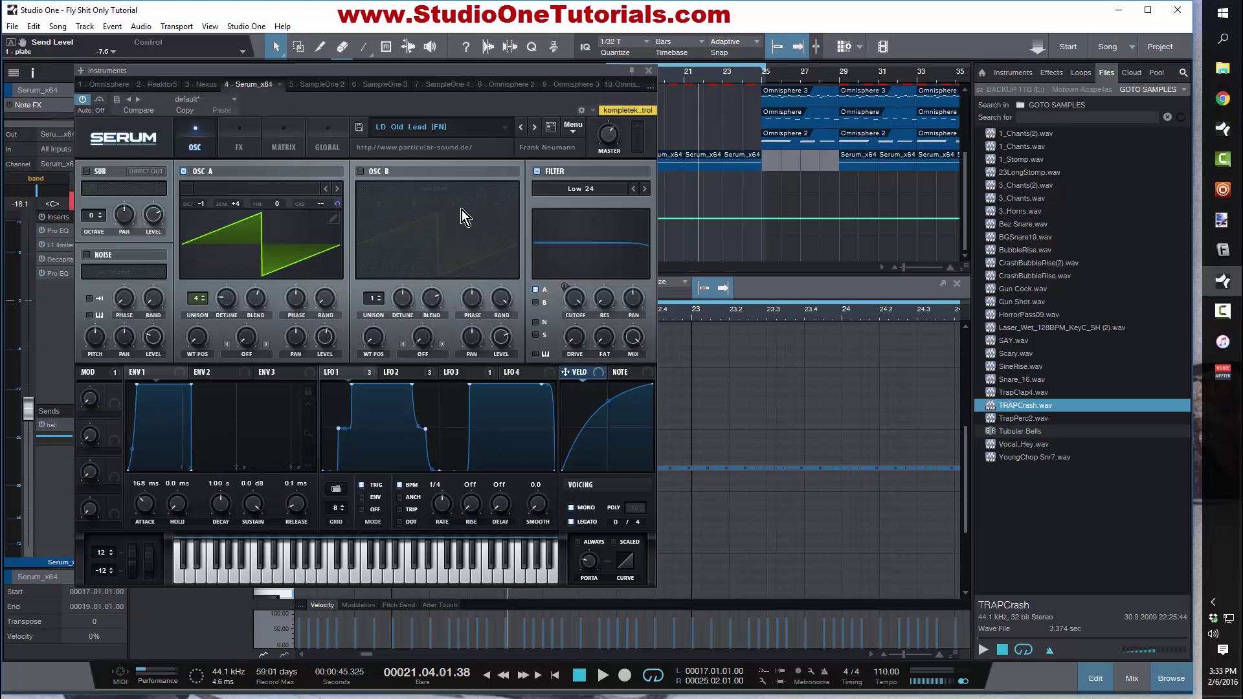
left_click(649, 71)
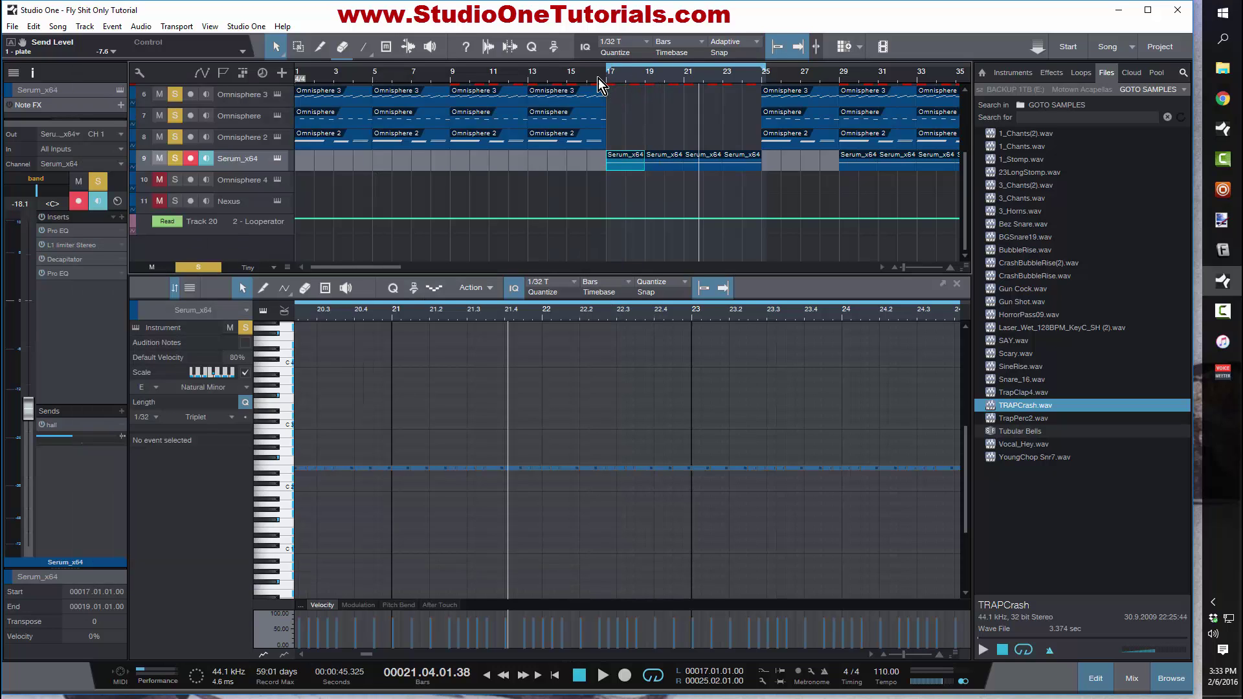
left_click(598, 79)
key("space")
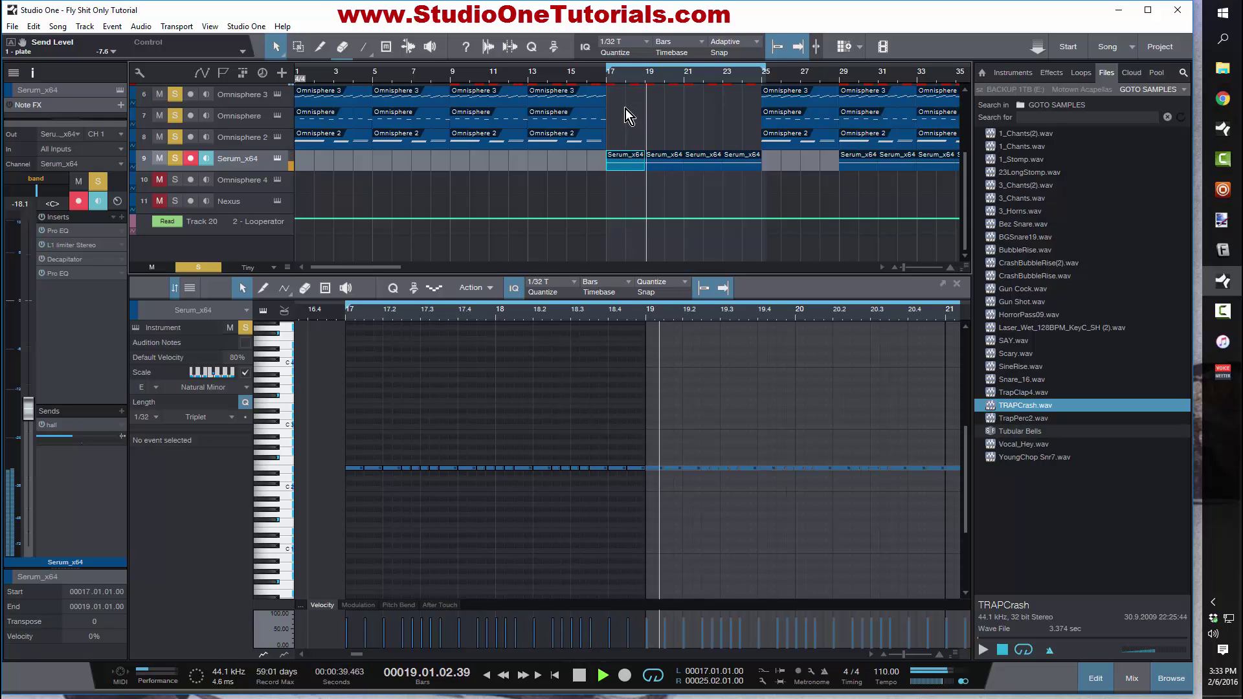
scroll(669, 162, "up", 4)
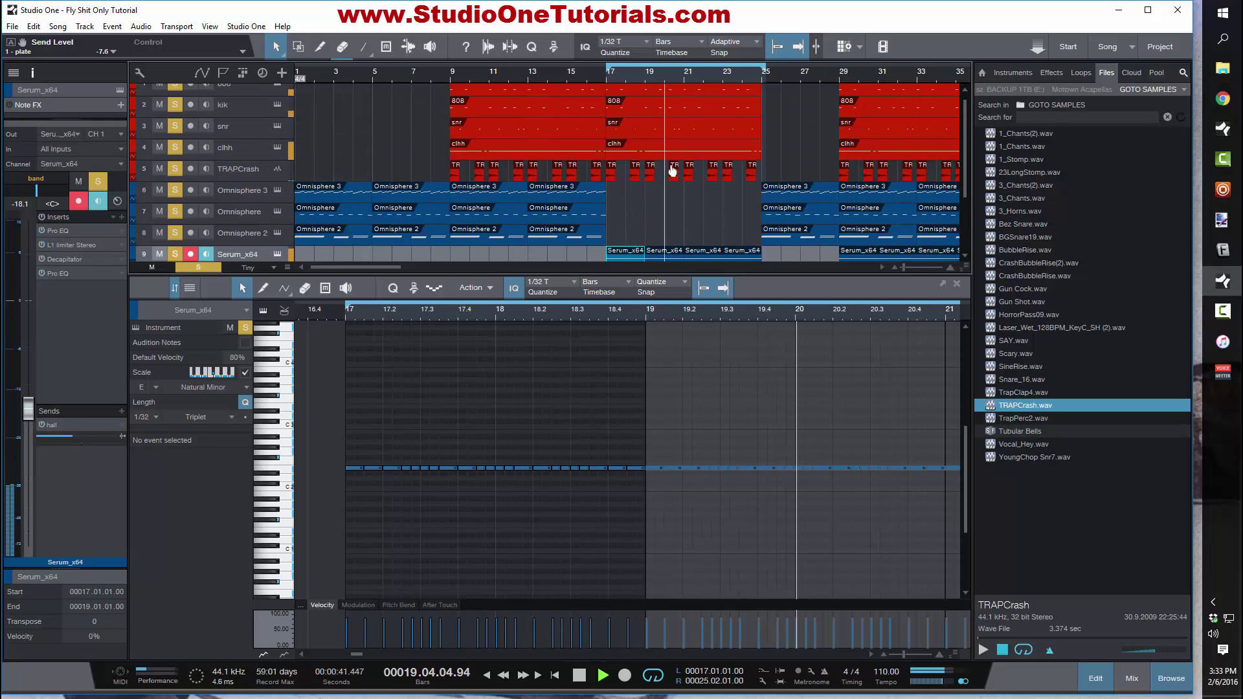
Step: Close the note editor, bring the arrangement through bar 61 into view, and stop playback
key("F3")
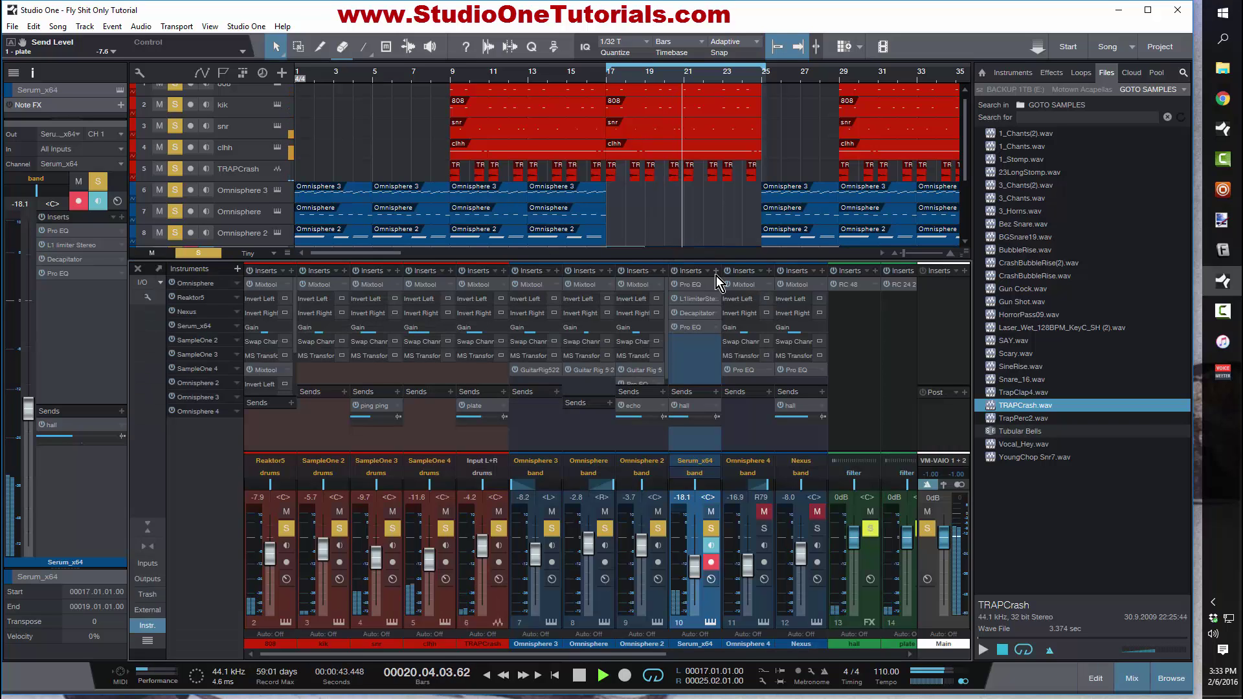
key("F3")
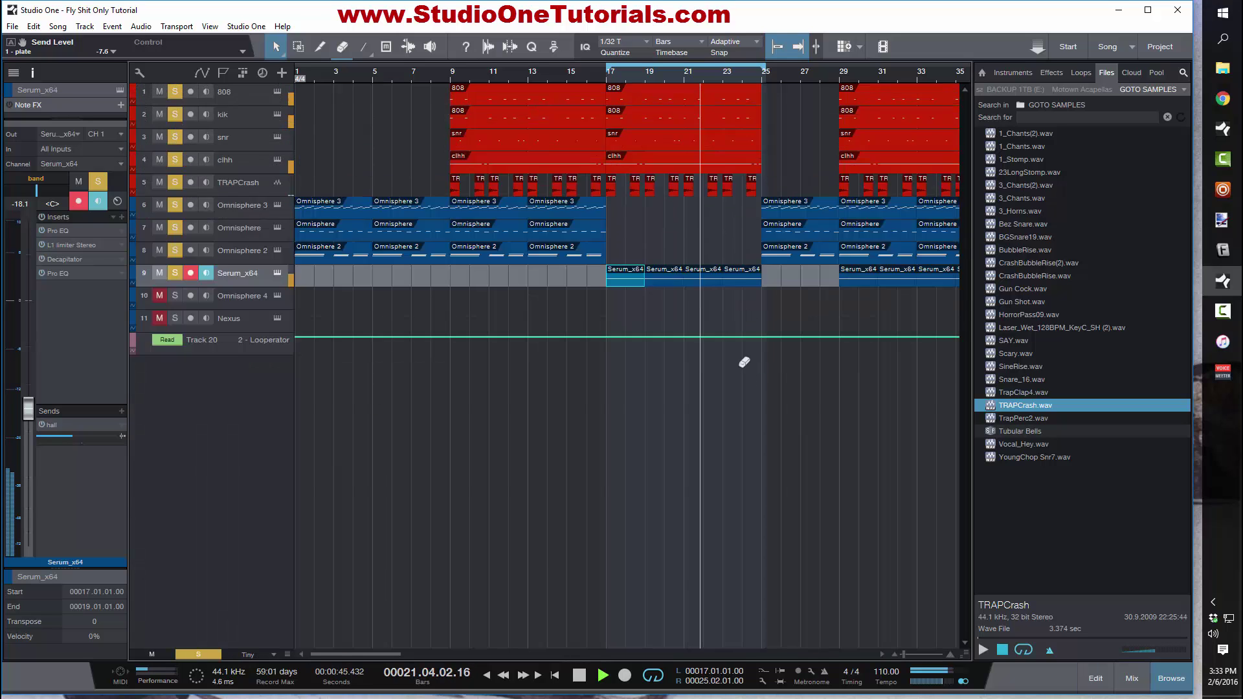
scroll(744, 362, "up", 2)
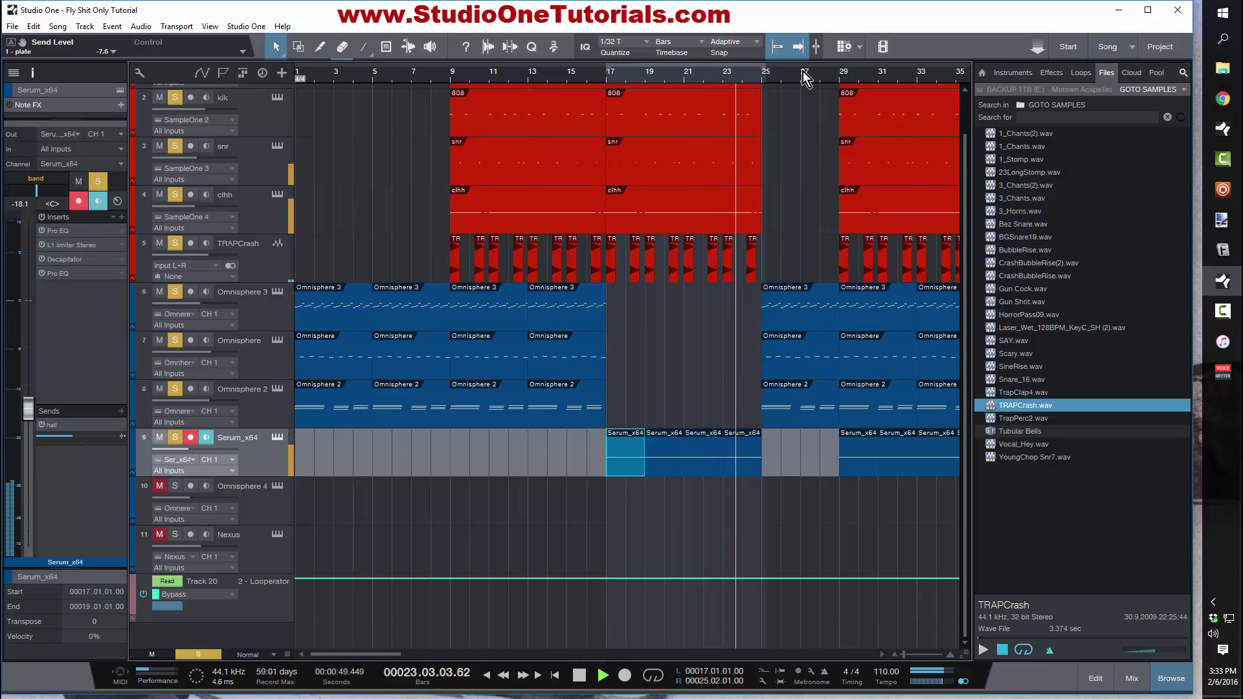
left_click_drag(802, 73, 770, 61)
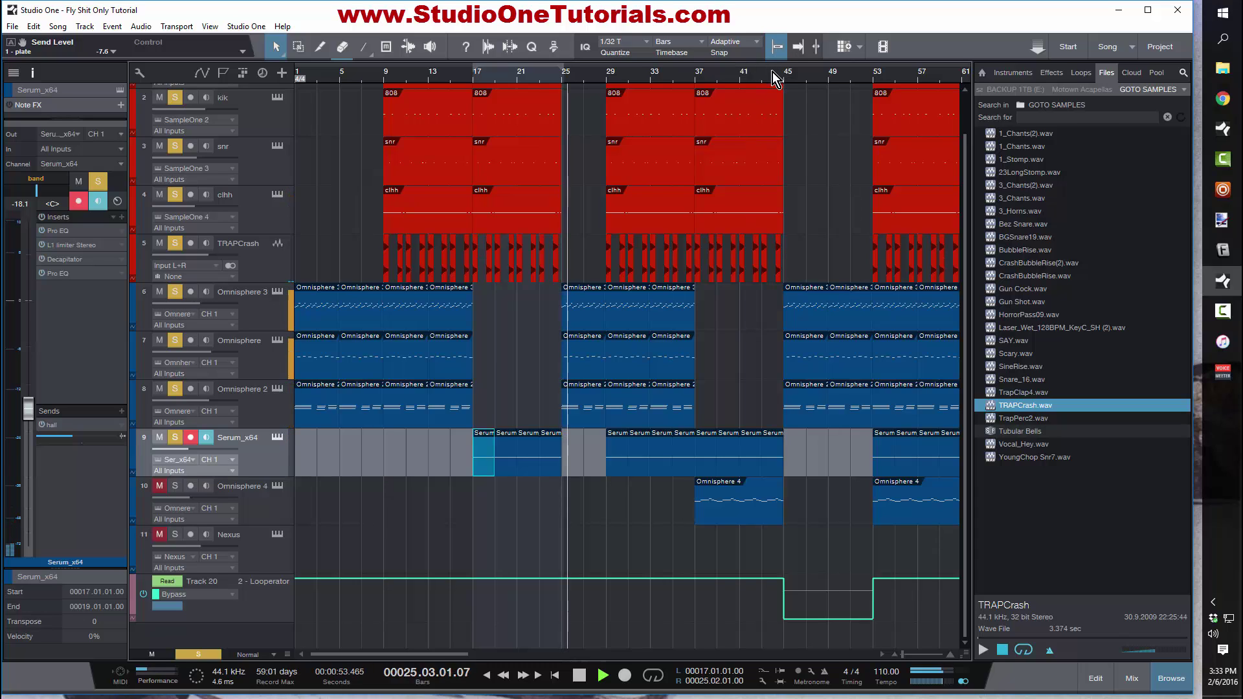
key("space")
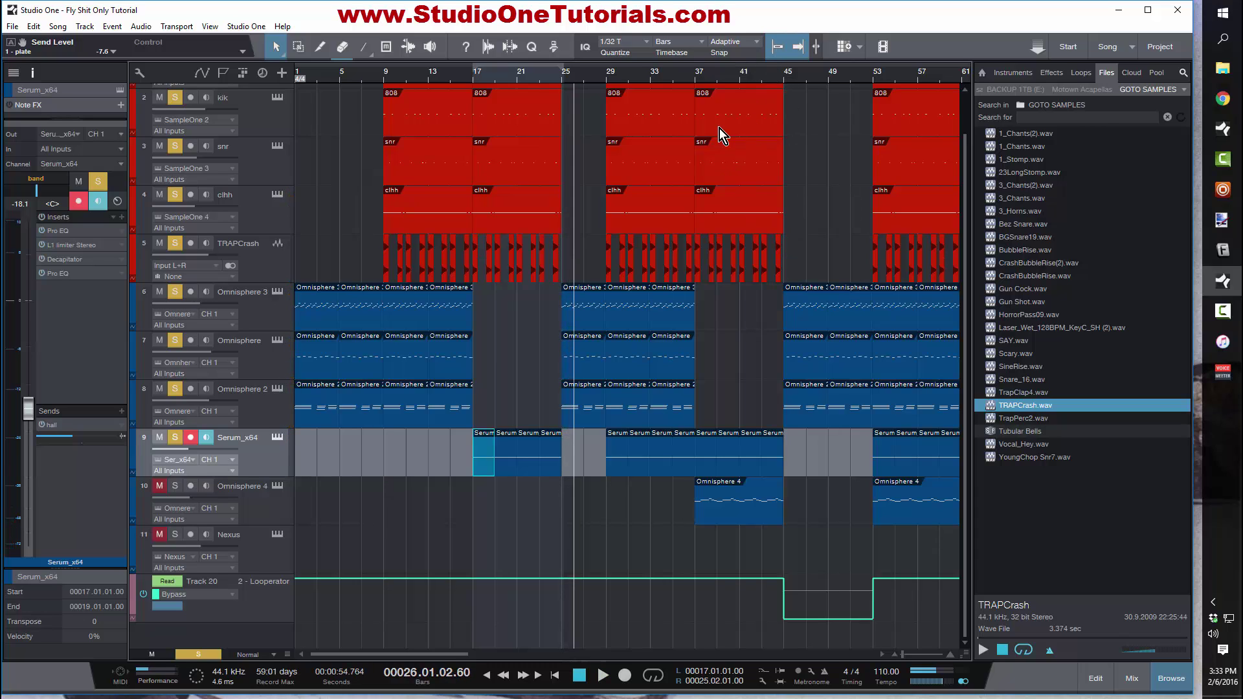
Step: Solo the Omnisphere 4 track in place of its mute, and play the section from bar 37 to its end
left_click(700, 81)
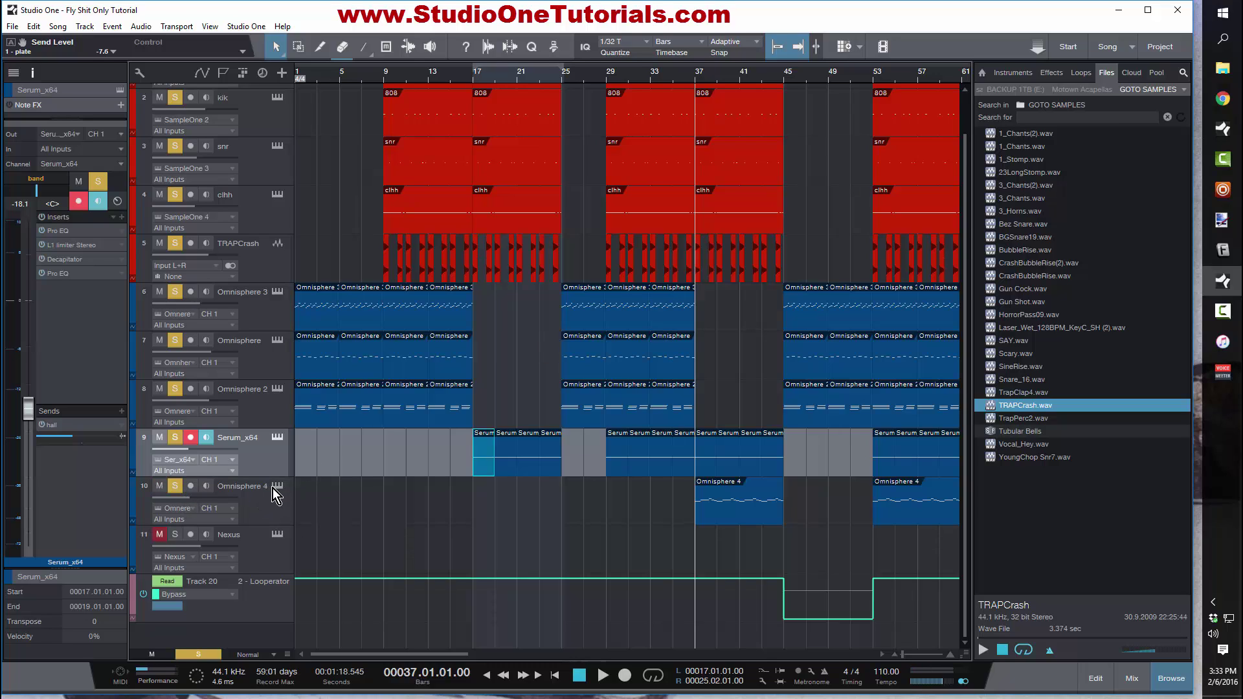
key("space")
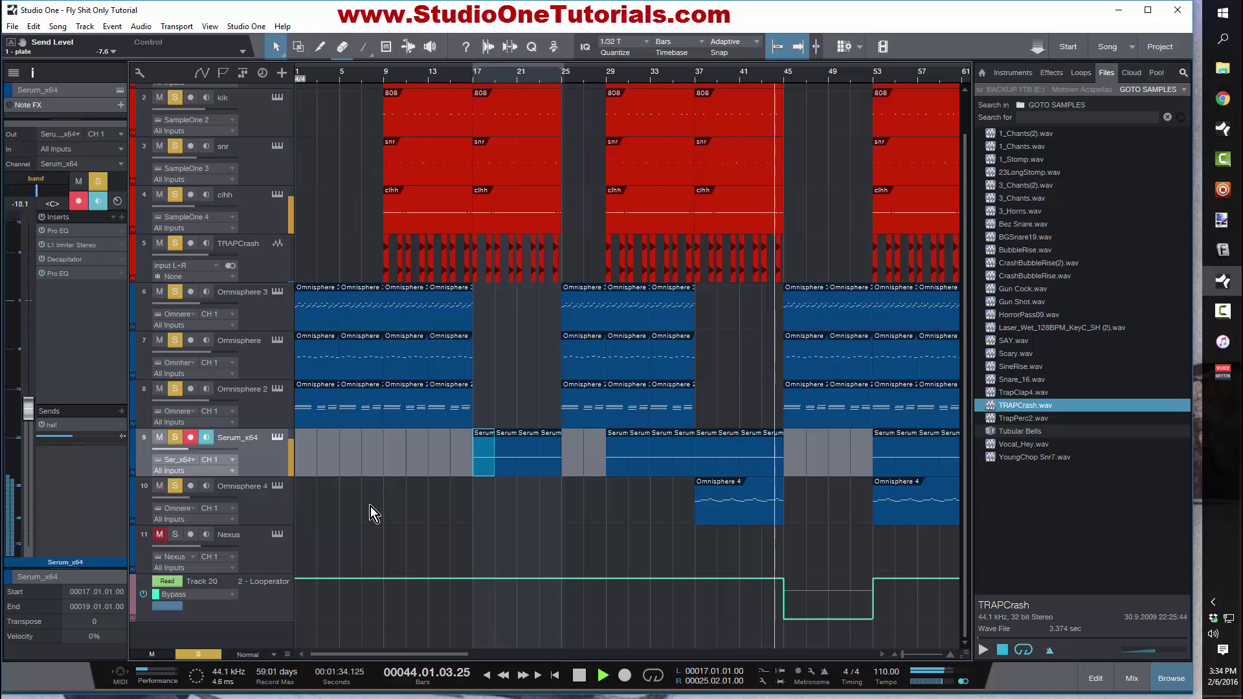
key("space")
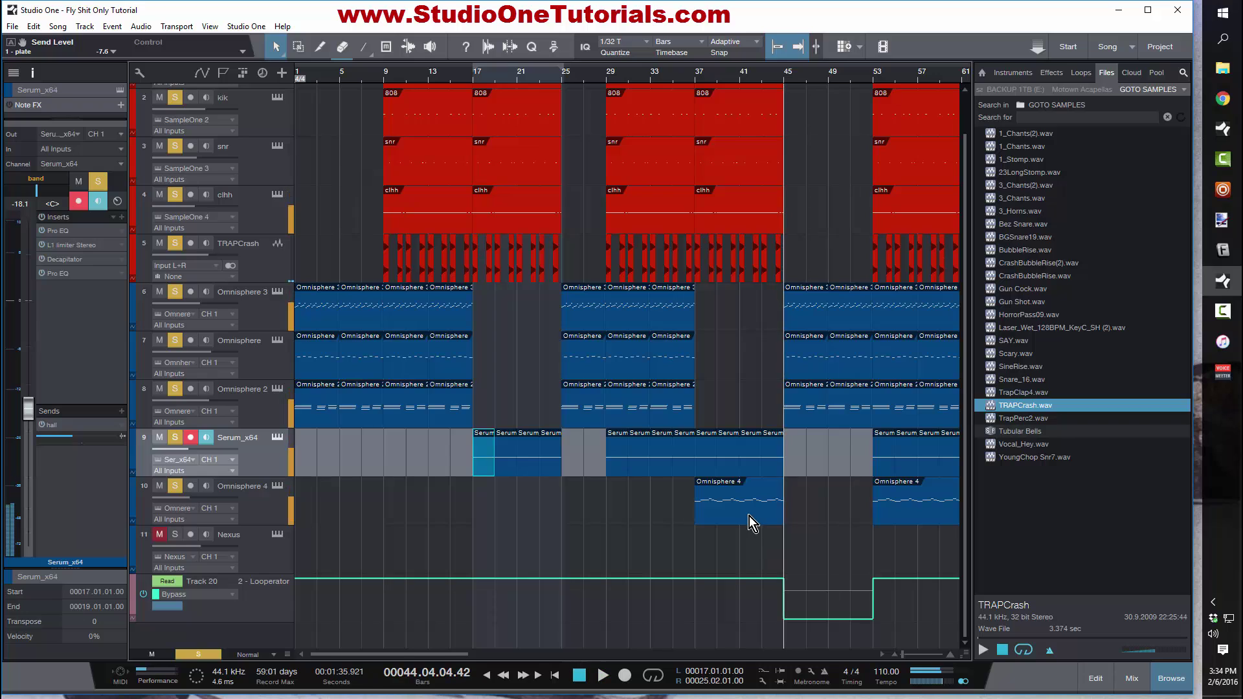
Step: Open the Omnisphere 4 part at bar 37 in the note editor, and examine its Airy and Wet Flutes patch in the instrument window
double_click(748, 515)
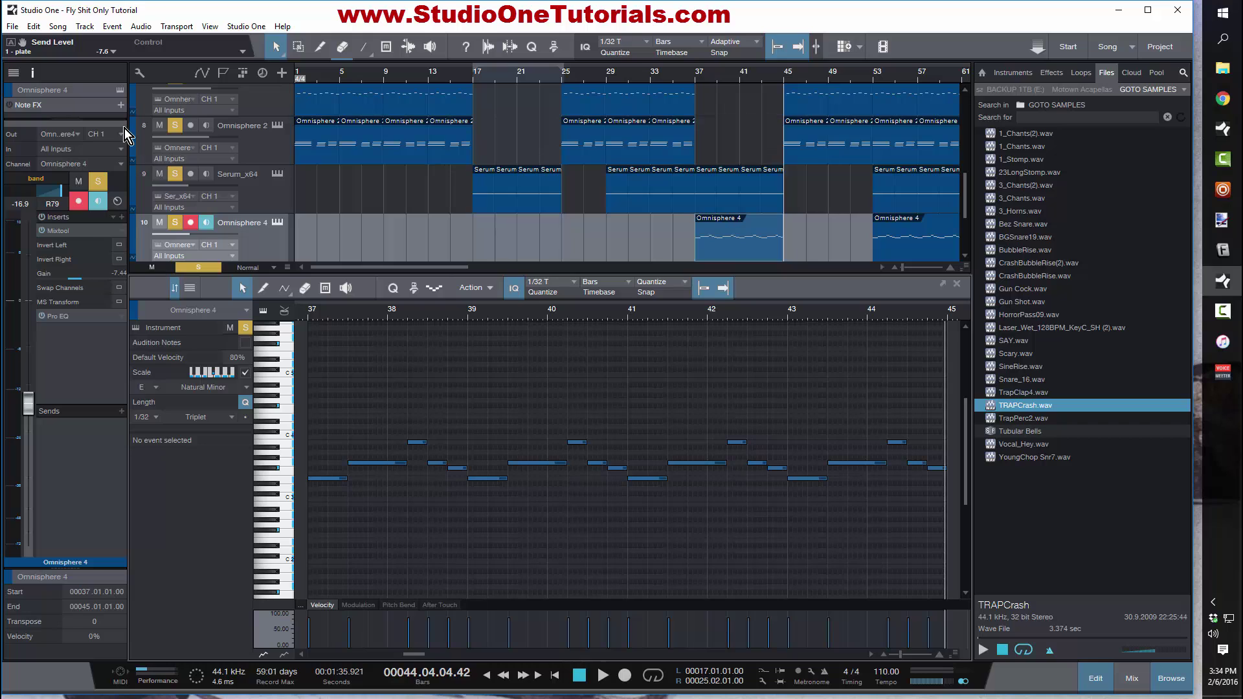
left_click(118, 90)
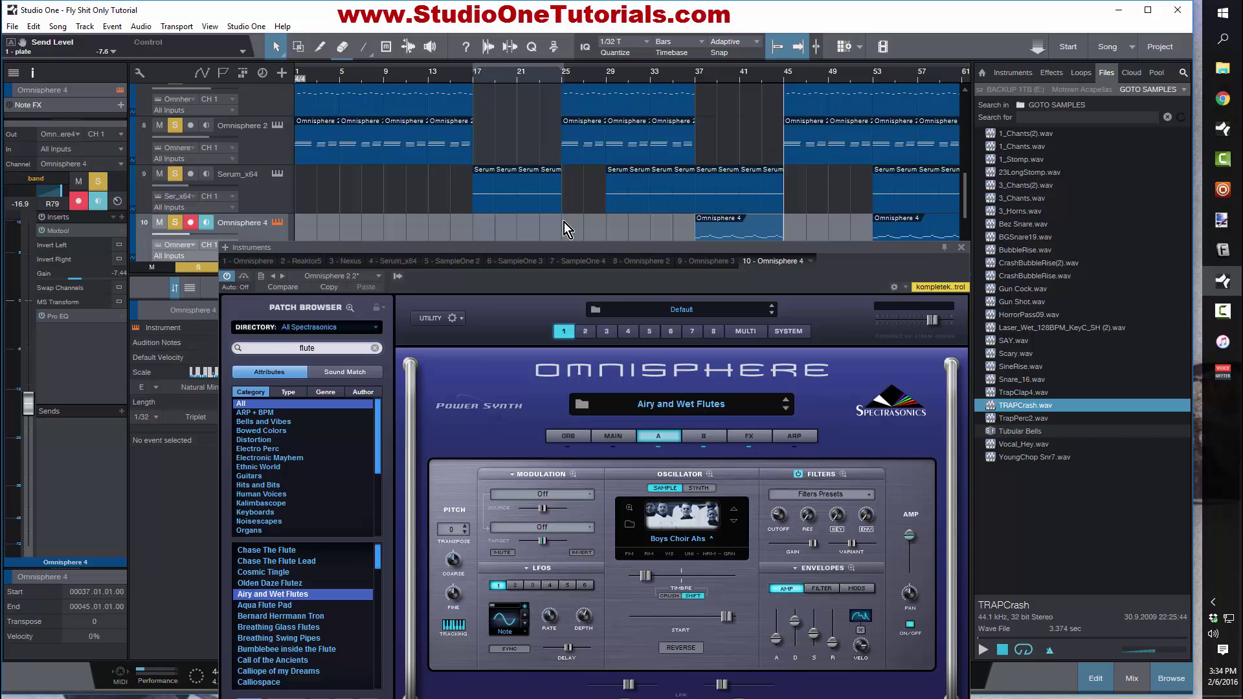
left_click_drag(574, 244, 477, 105)
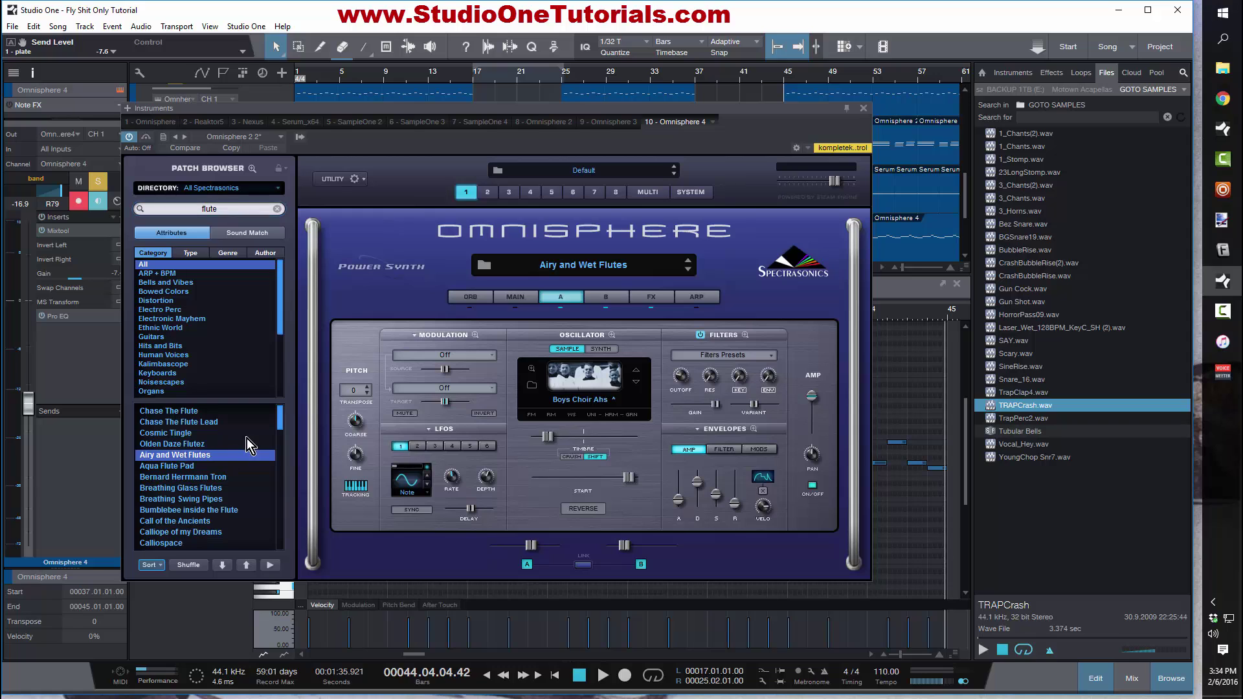
left_click_drag(281, 435, 276, 523)
scroll(270, 528, "up", 15)
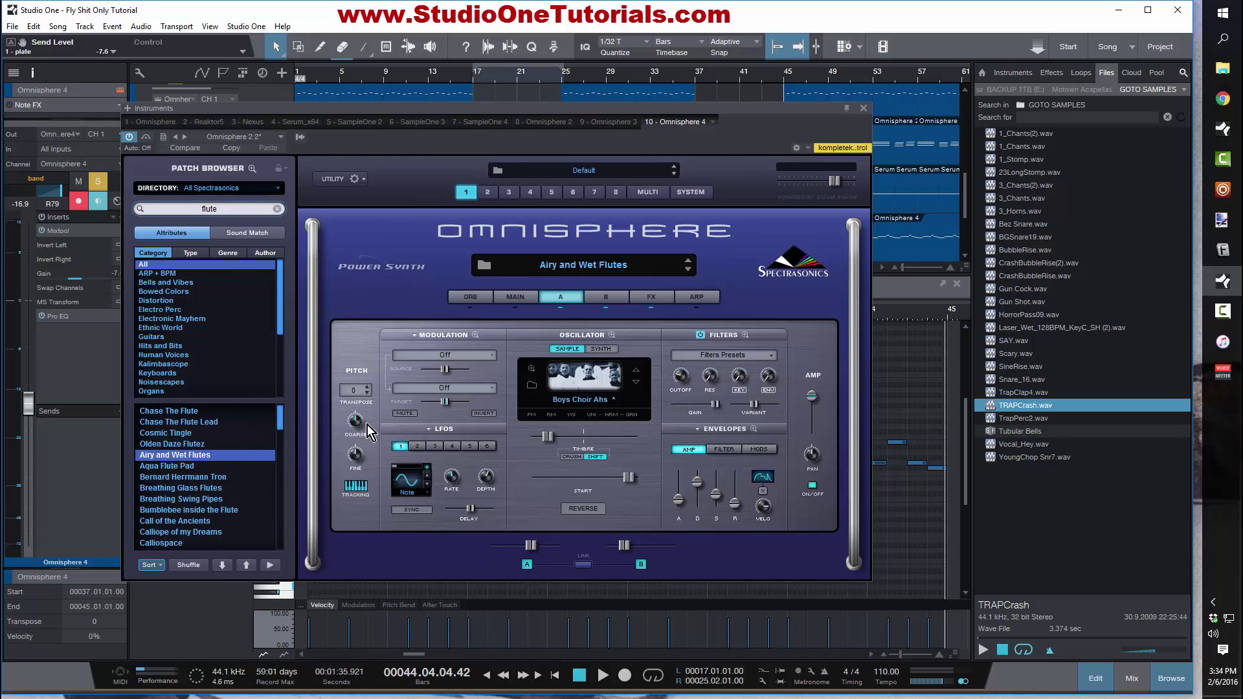
left_click(863, 109)
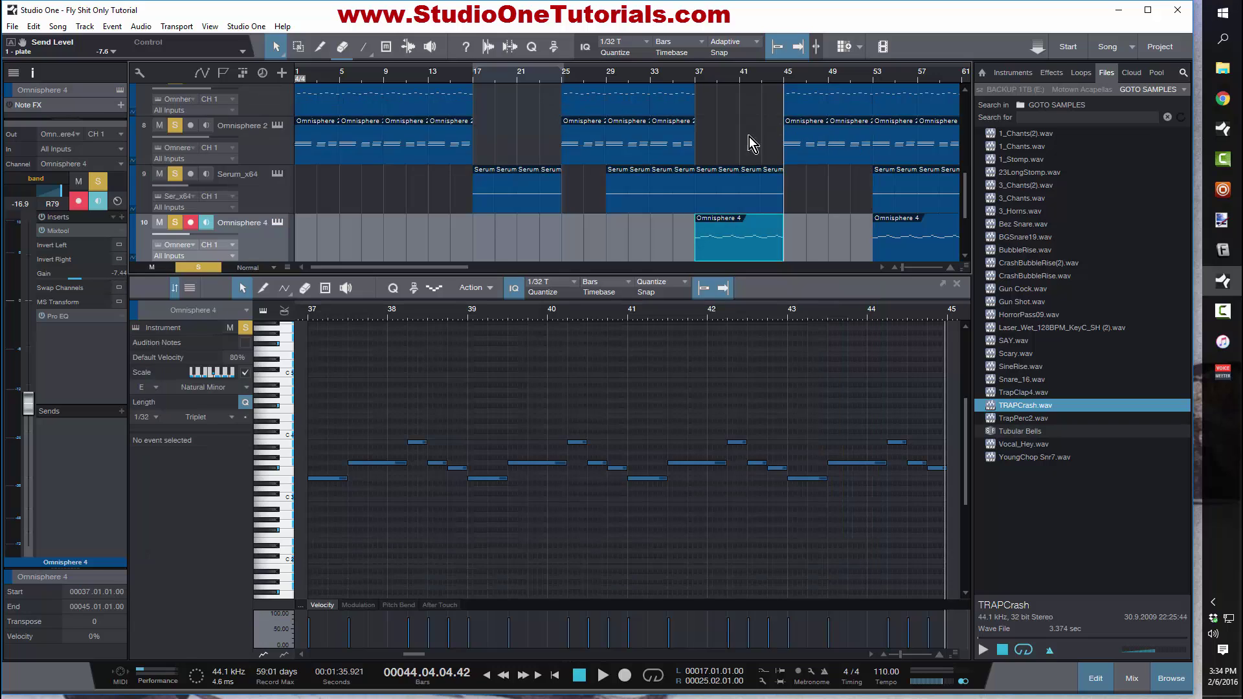
Step: Play the Omnisphere 4 section from bar 37, and set the note editor's quantize value to 1/8
left_click(694, 78)
key("space")
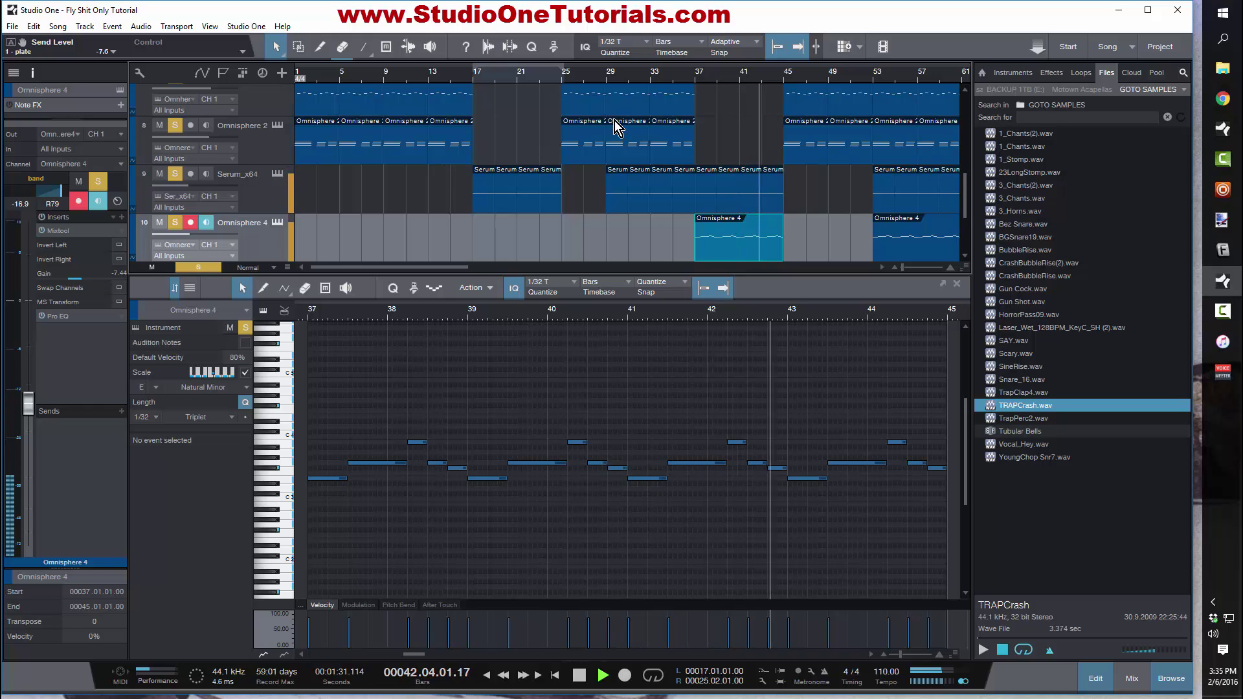
left_click(573, 283)
left_click(598, 312)
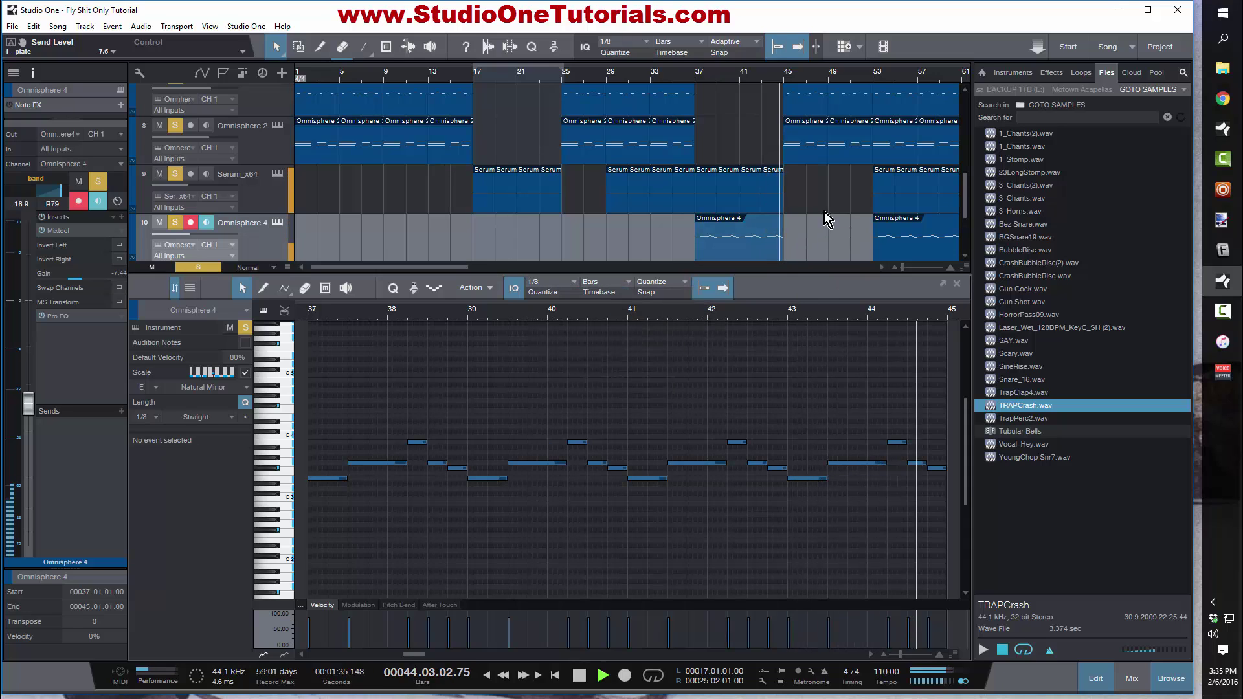
Step: Delete the empty part at bar 71 on the Omnisphere 4 track
scroll(818, 239, "up", 3)
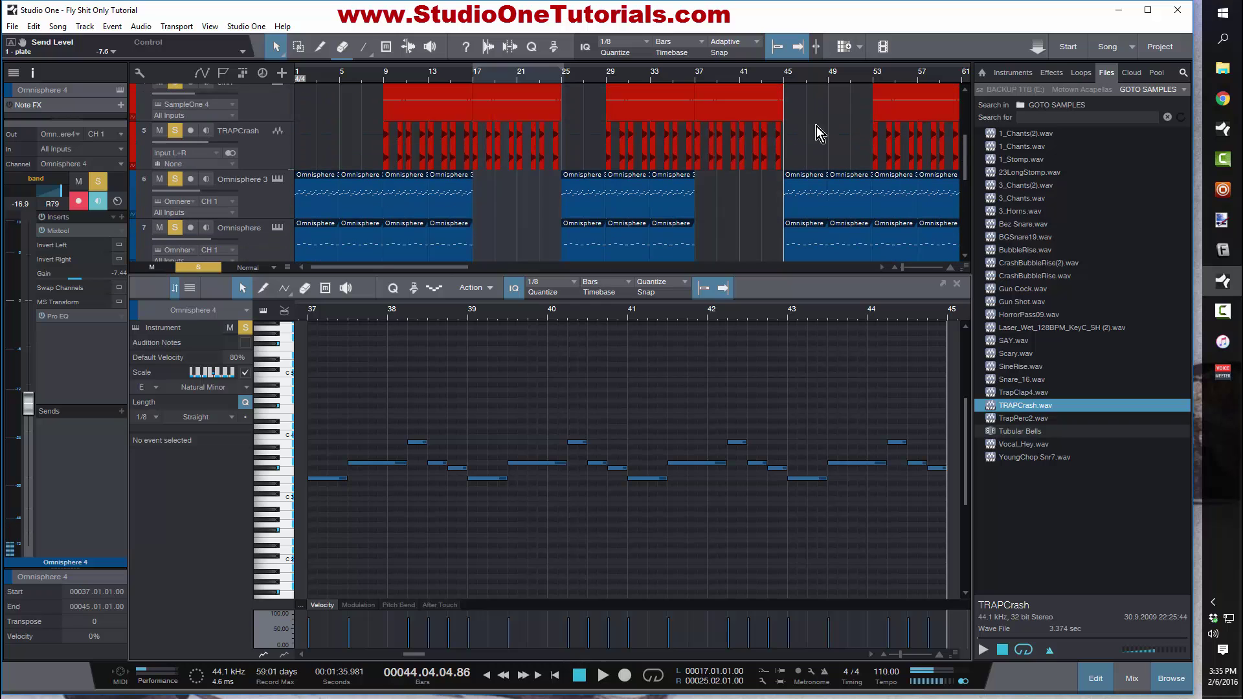
left_click_drag(779, 76, 777, 62)
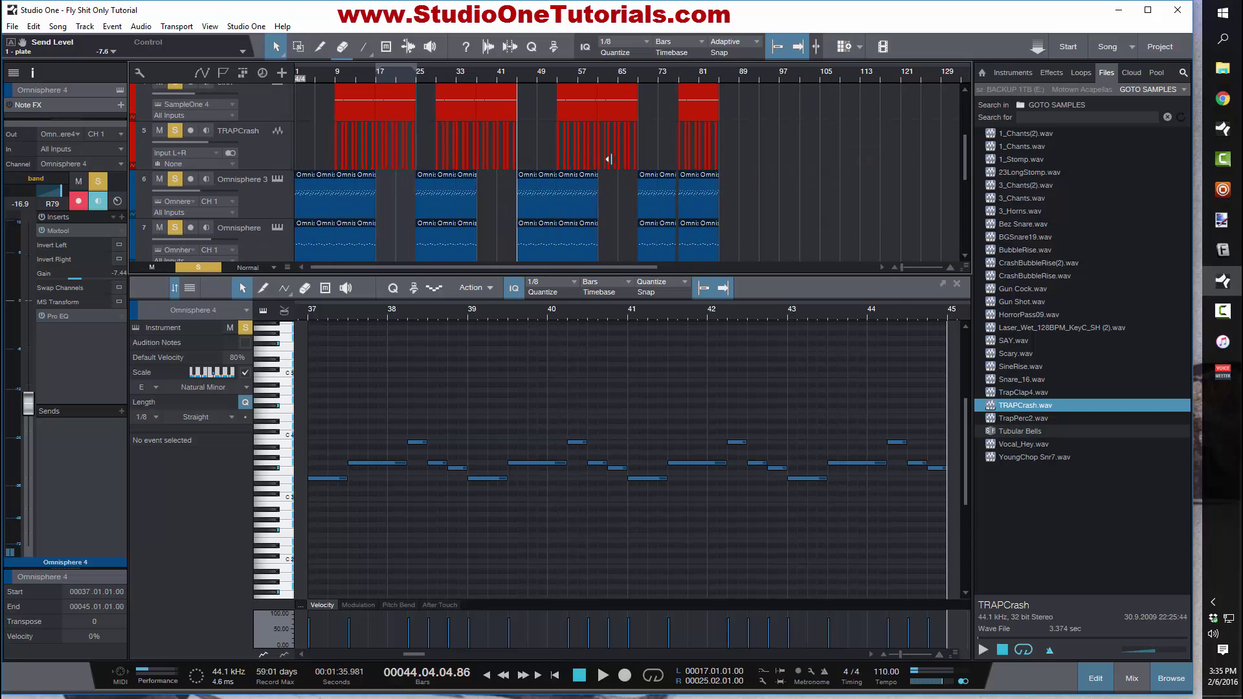
scroll(591, 172, "down", 3)
scroll(590, 172, "up", 1)
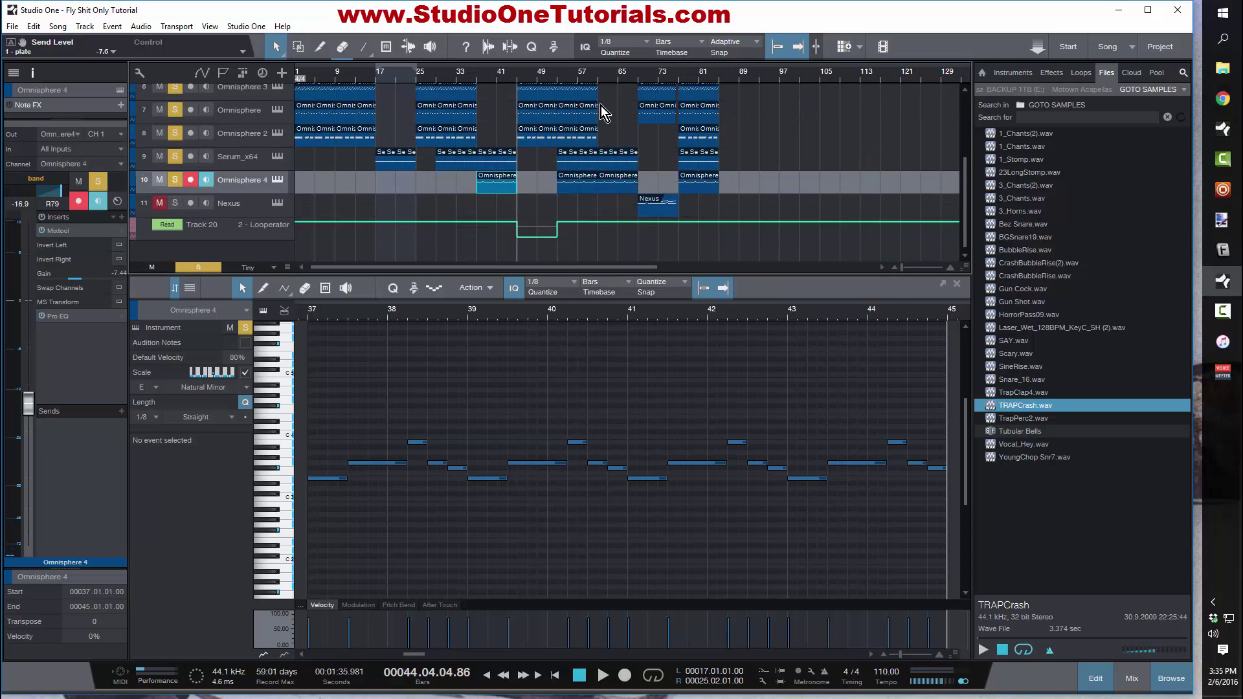
left_click(651, 193)
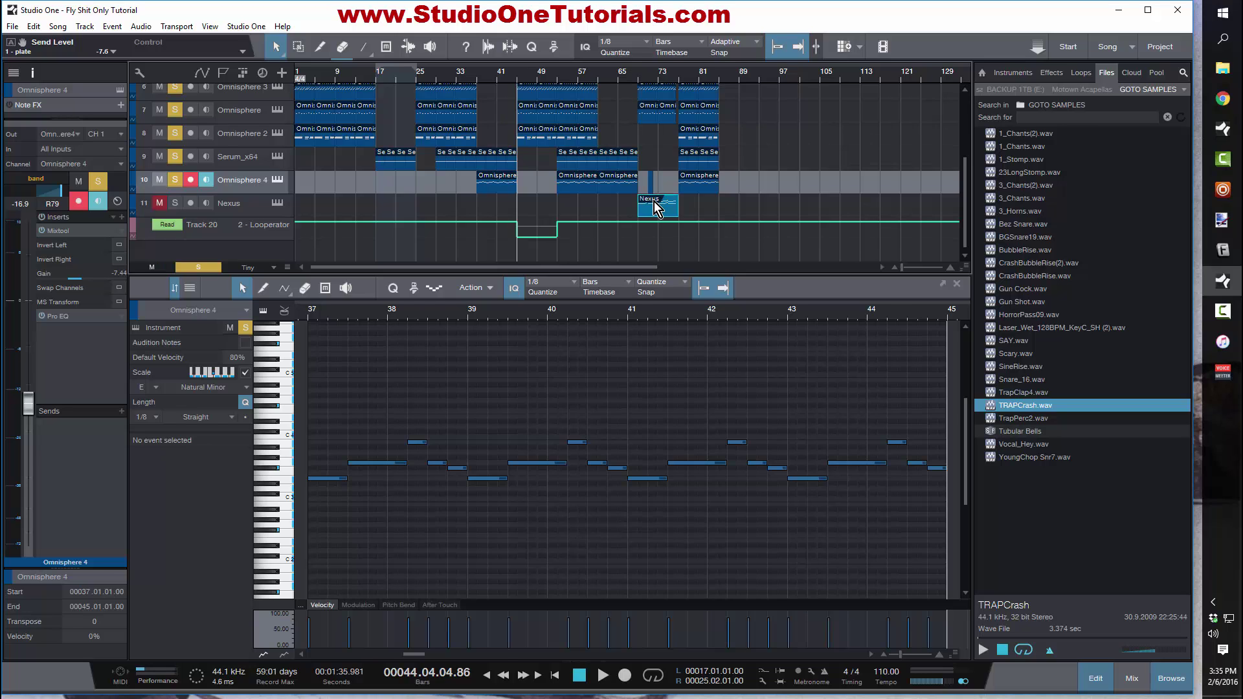
left_click(654, 206)
left_click(648, 183)
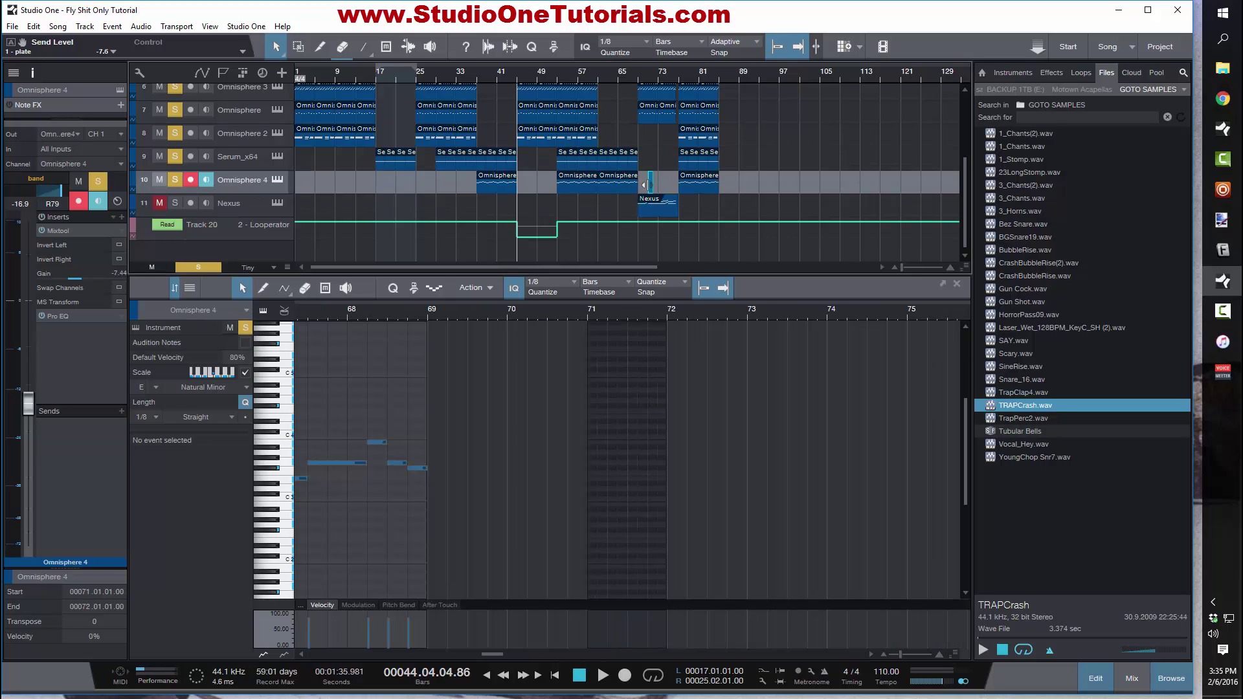
key("Right")
Step: Open the Nexus part at bar 69 in the note editor, and start playback from bar 68
left_click(654, 209)
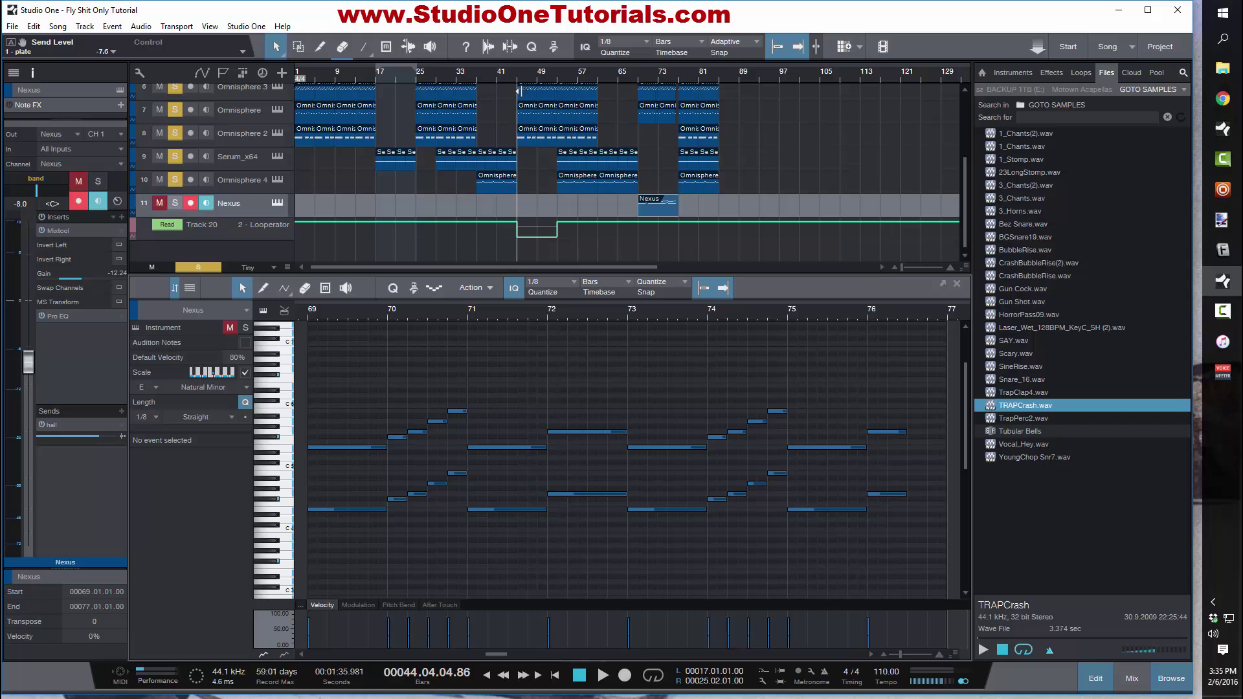
scroll(563, 176, "up", 2)
scroll(584, 198, "down", 2)
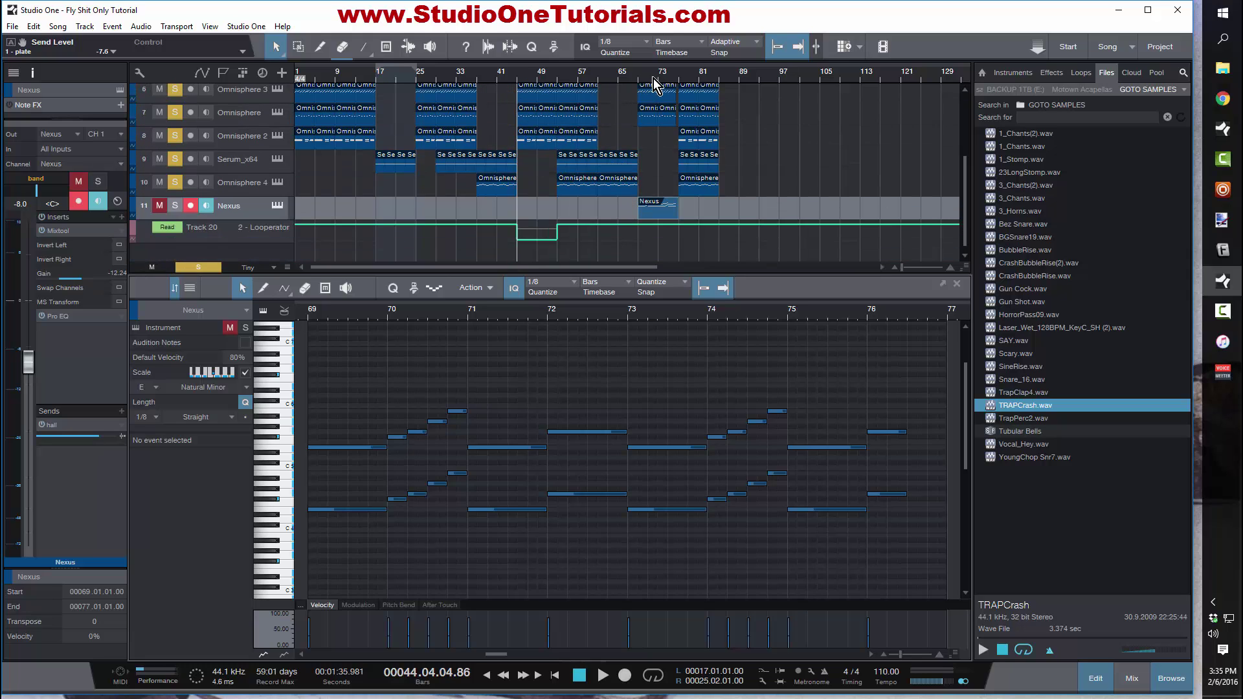
left_click(634, 81)
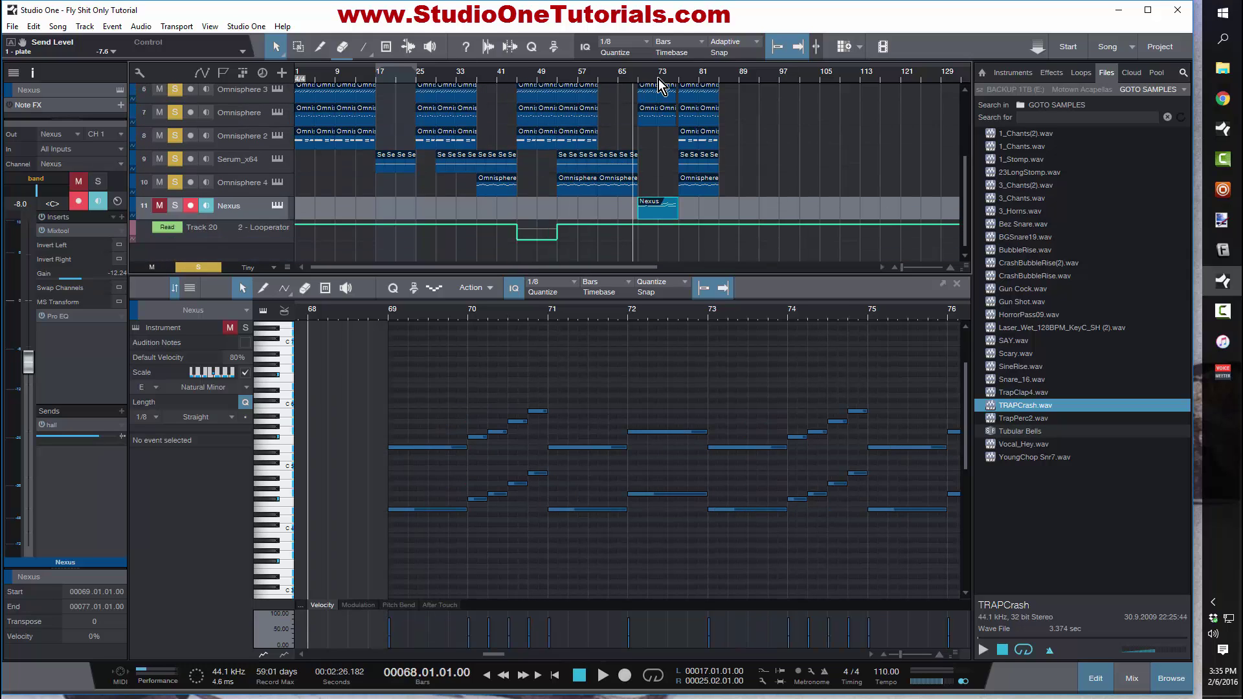
key("space")
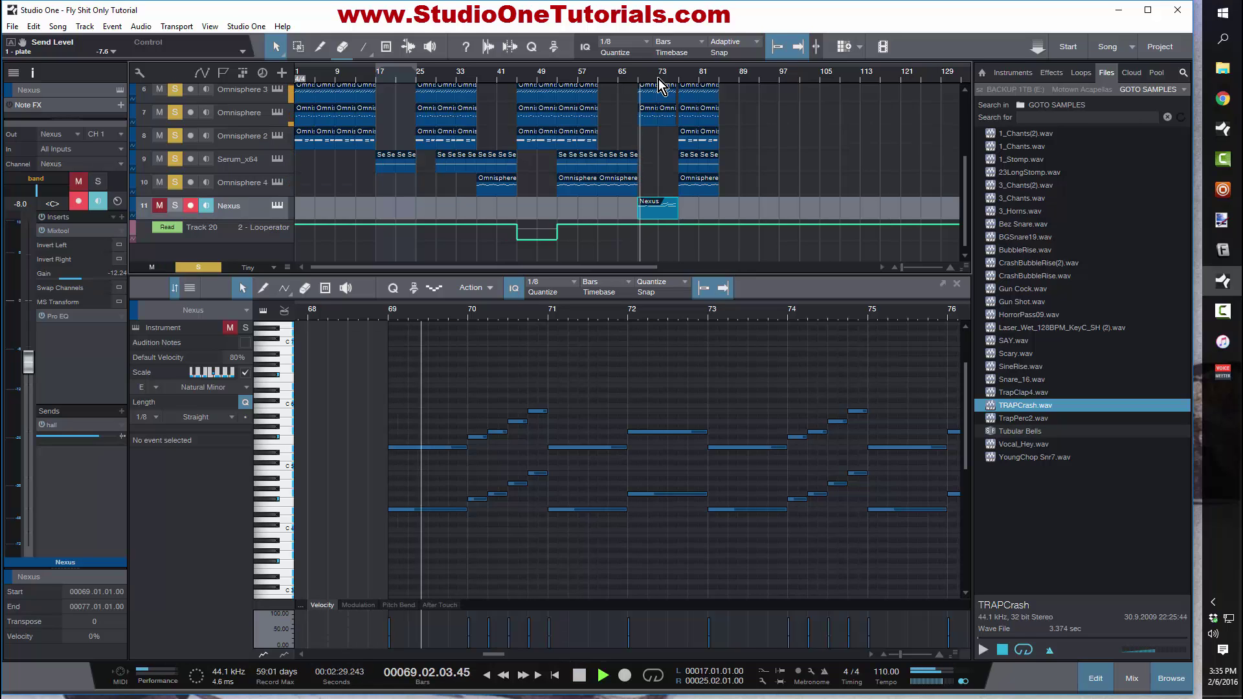
Step: Solo the Nexus track in place of its mute, and replay its section from just before bar 69
left_click(175, 205)
left_click(638, 79)
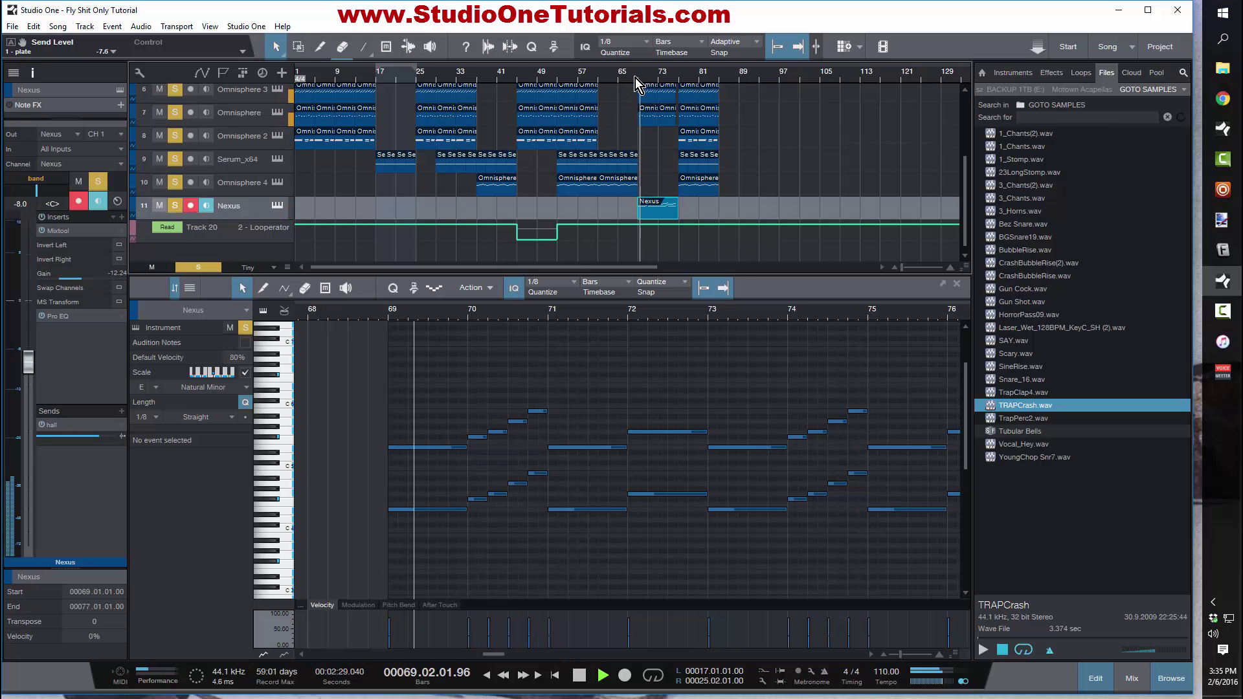
left_click(631, 75)
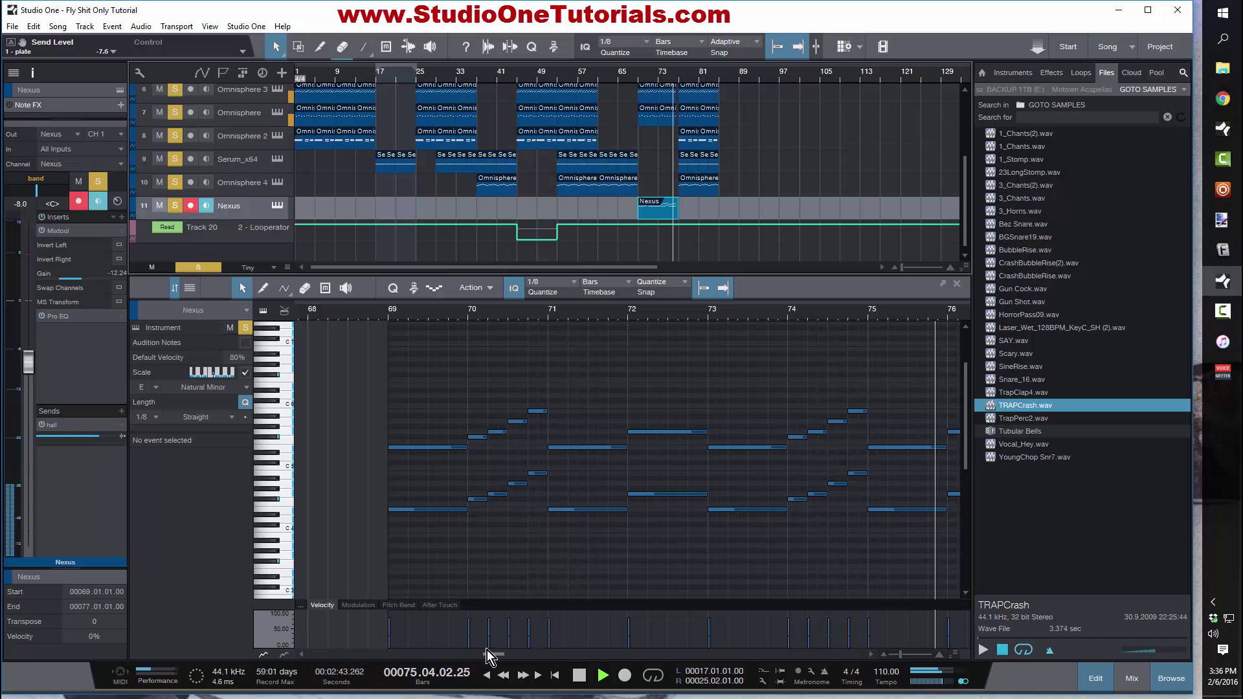
left_click_drag(488, 654, 493, 655)
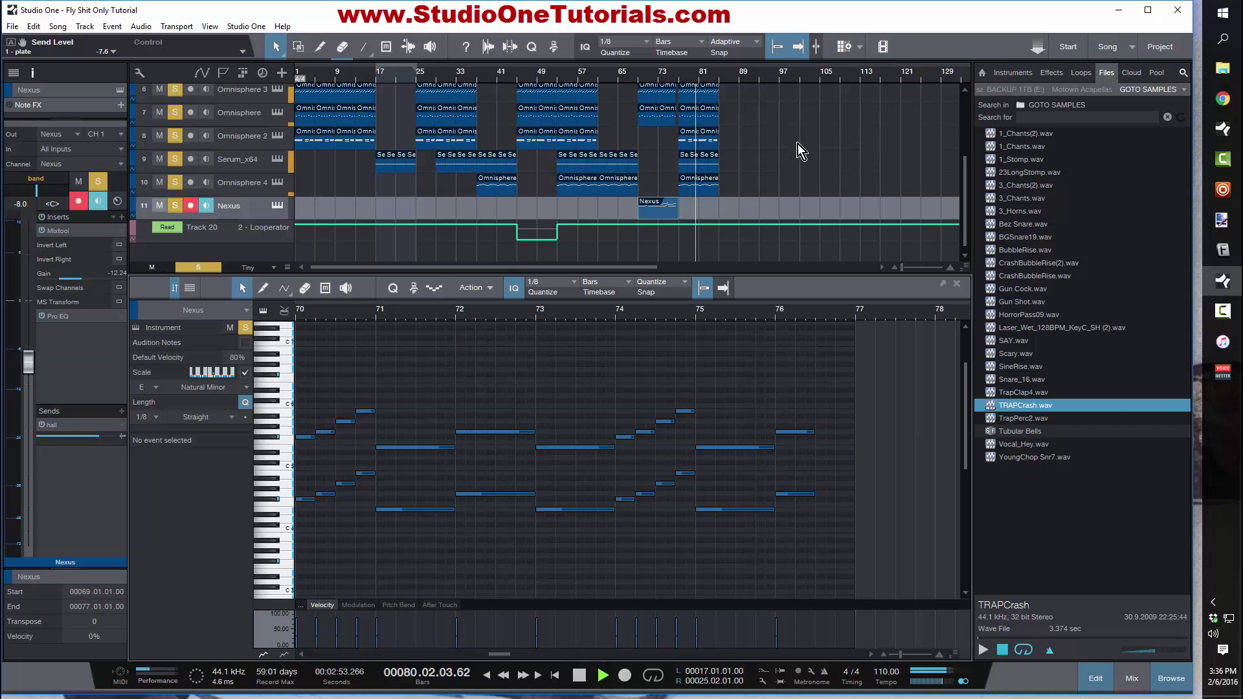
Step: Close the note editor to show all tracks, and stop playback at the end of the arrangement
key("F3")
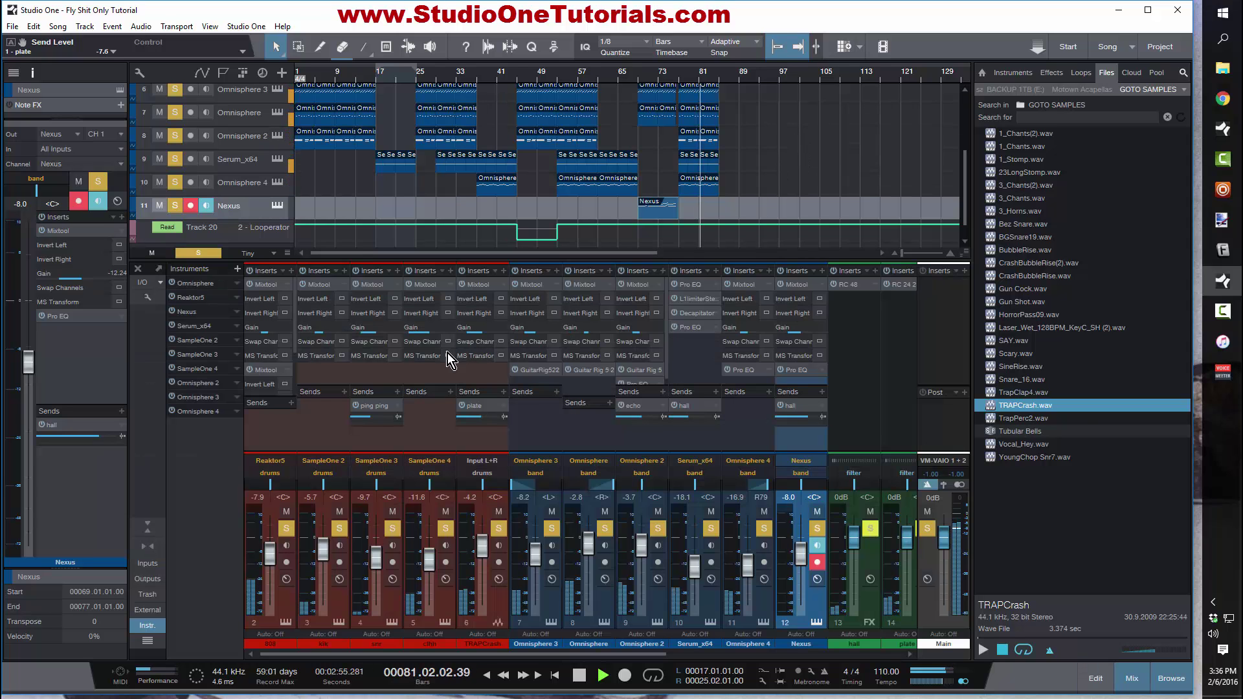
key("F3")
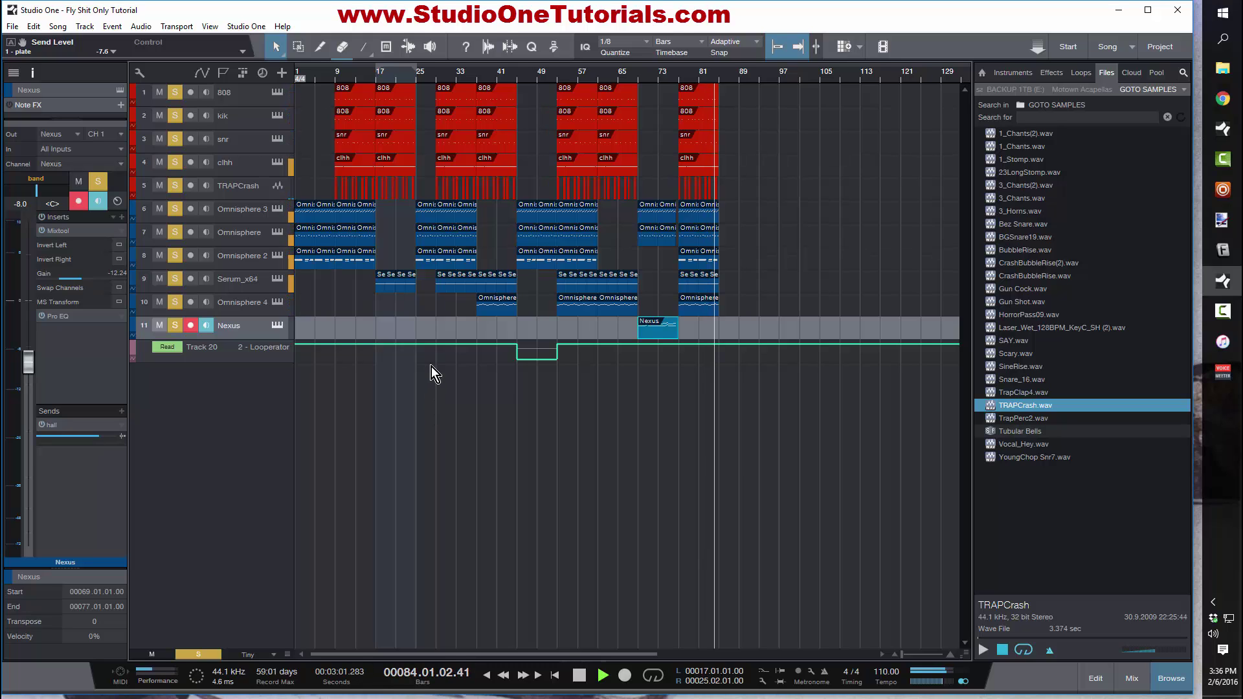
key("space")
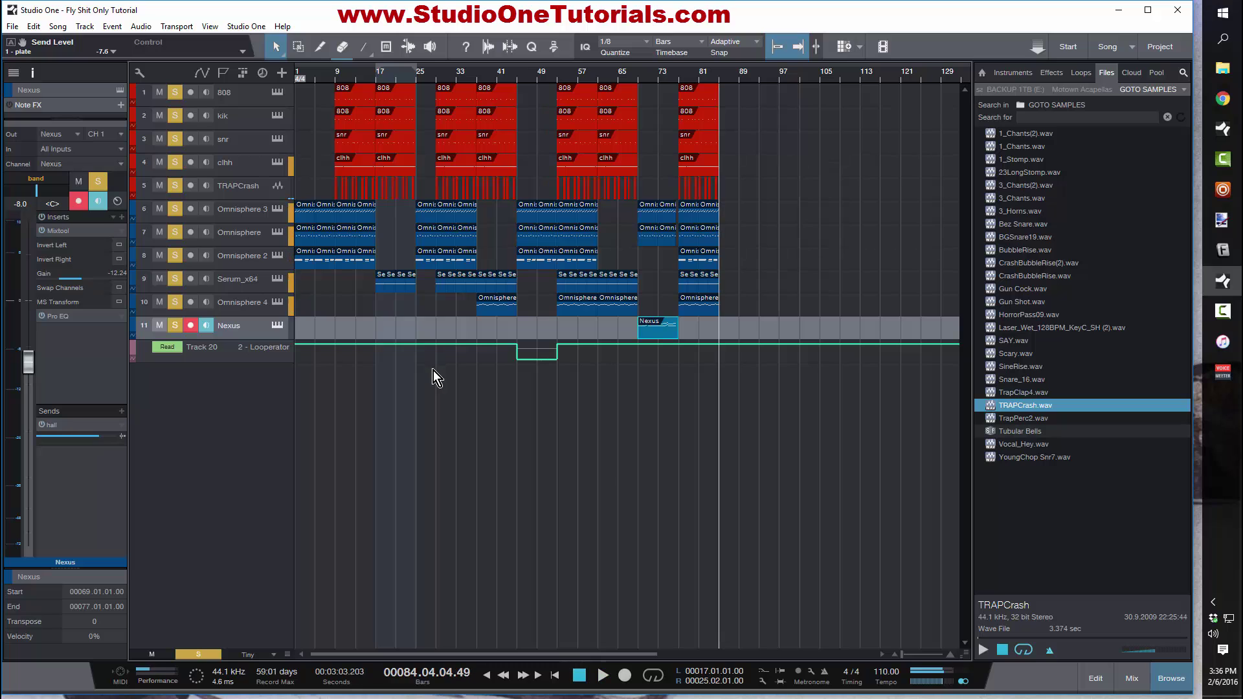
Step: Set the track height to Small, and place the playhead at bar 9 where the drums enter
scroll(312, 285, "down", 1)
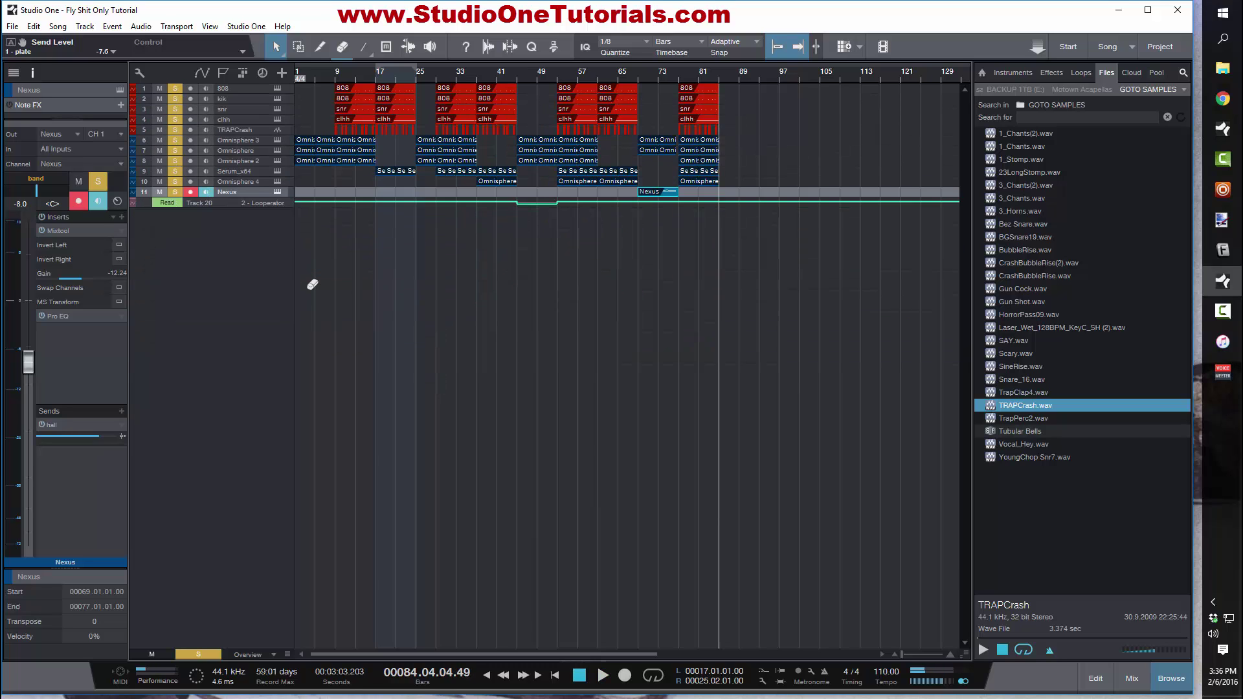
scroll(312, 284, "up", 4)
scroll(319, 277, "down", 2)
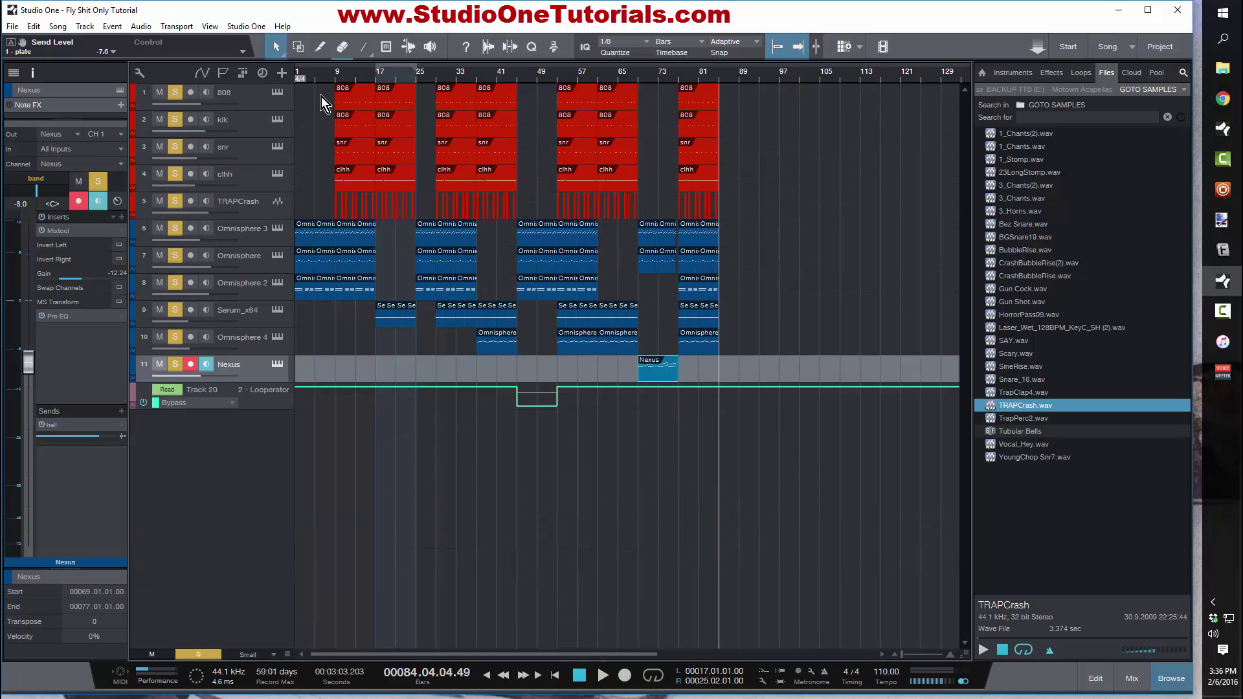
scroll(323, 93, "up", 3)
scroll(344, 79, "down", 1)
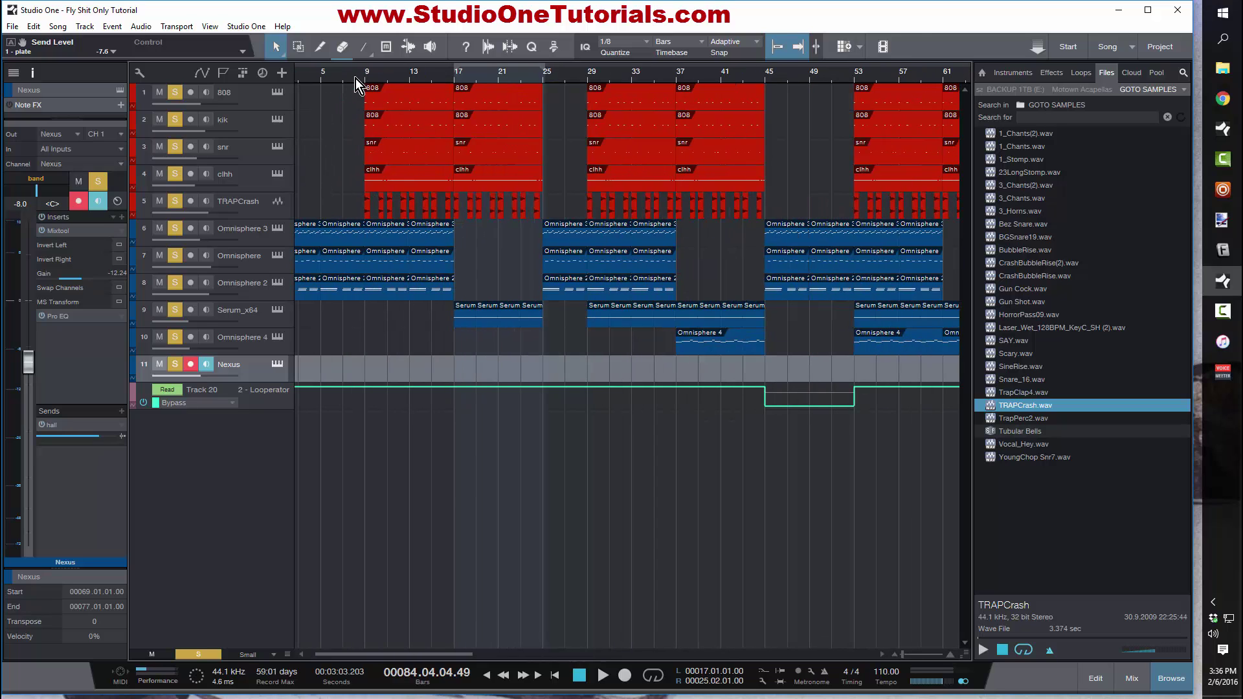
left_click(355, 79)
left_click(367, 78)
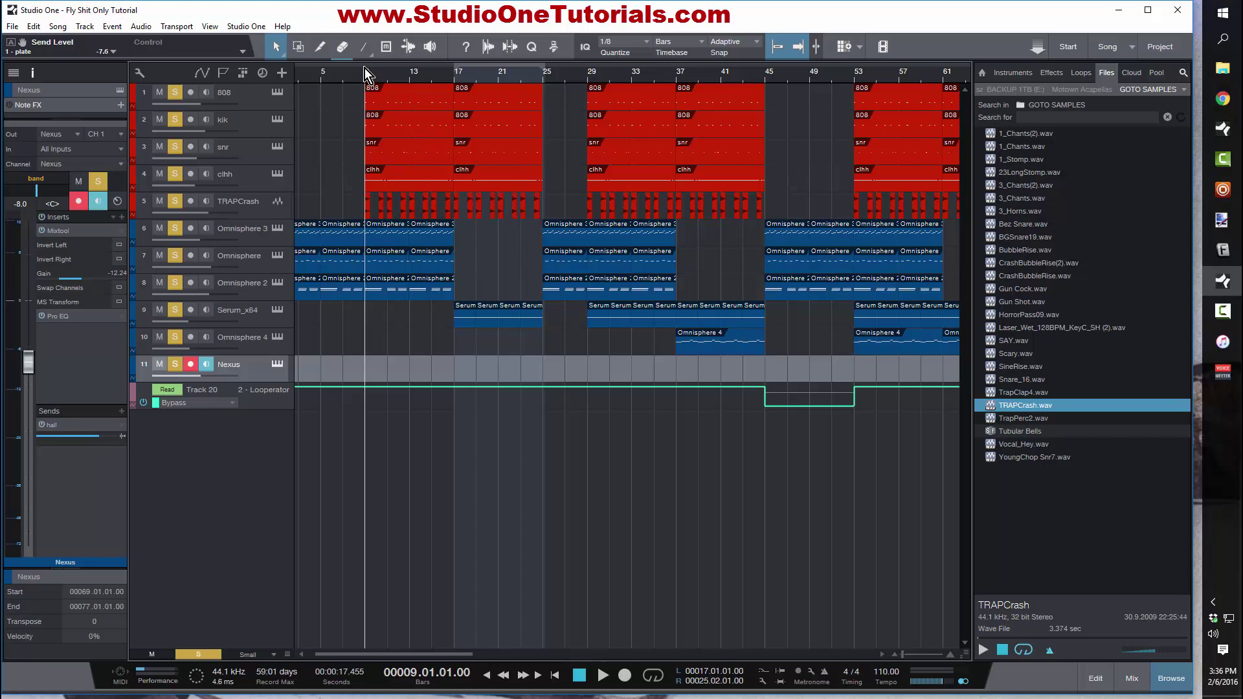
left_click_drag(363, 69, 397, 67)
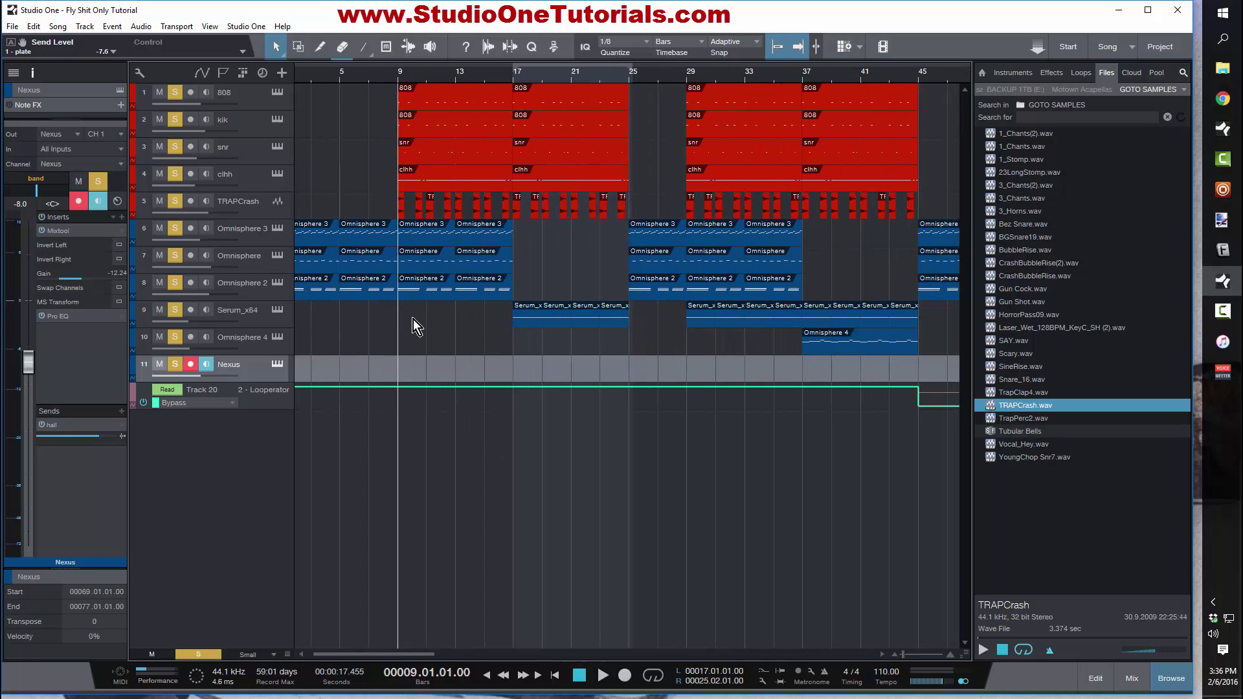
Step: Examine the arrangement's sections by selecting the events across all tracks in bars 9–17, 17–25 and 29–45 in turn
left_click_drag(413, 320, 495, 72)
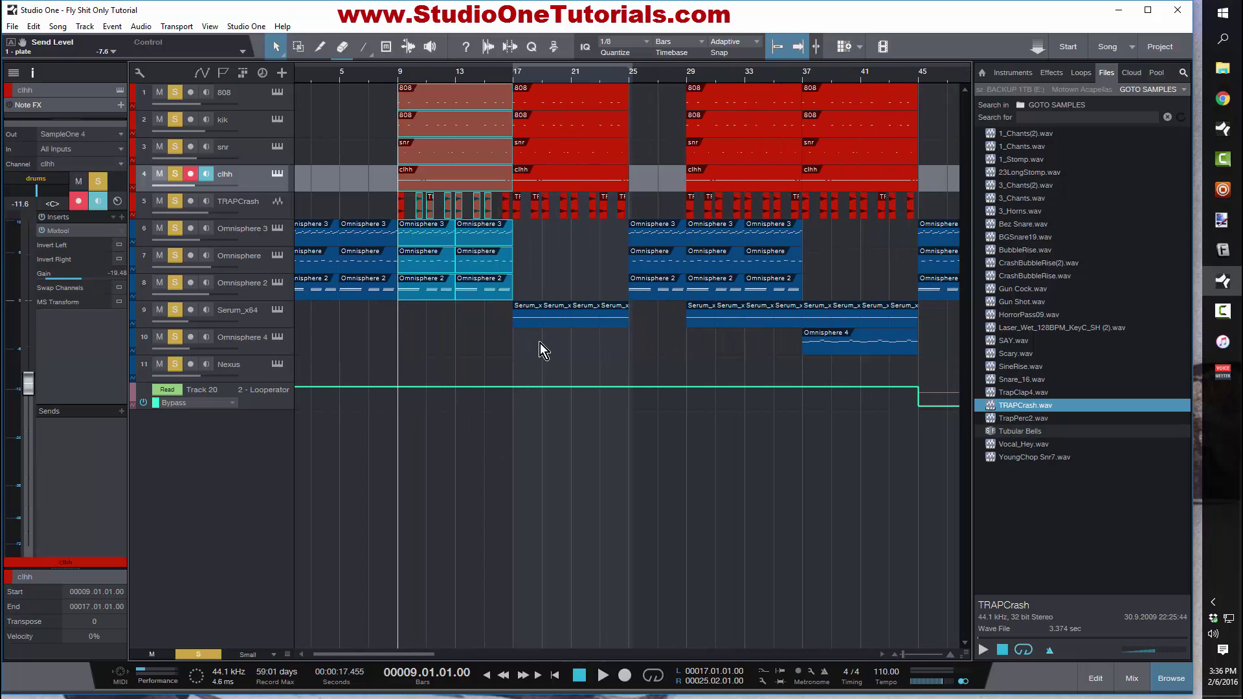
left_click_drag(527, 381, 627, 82)
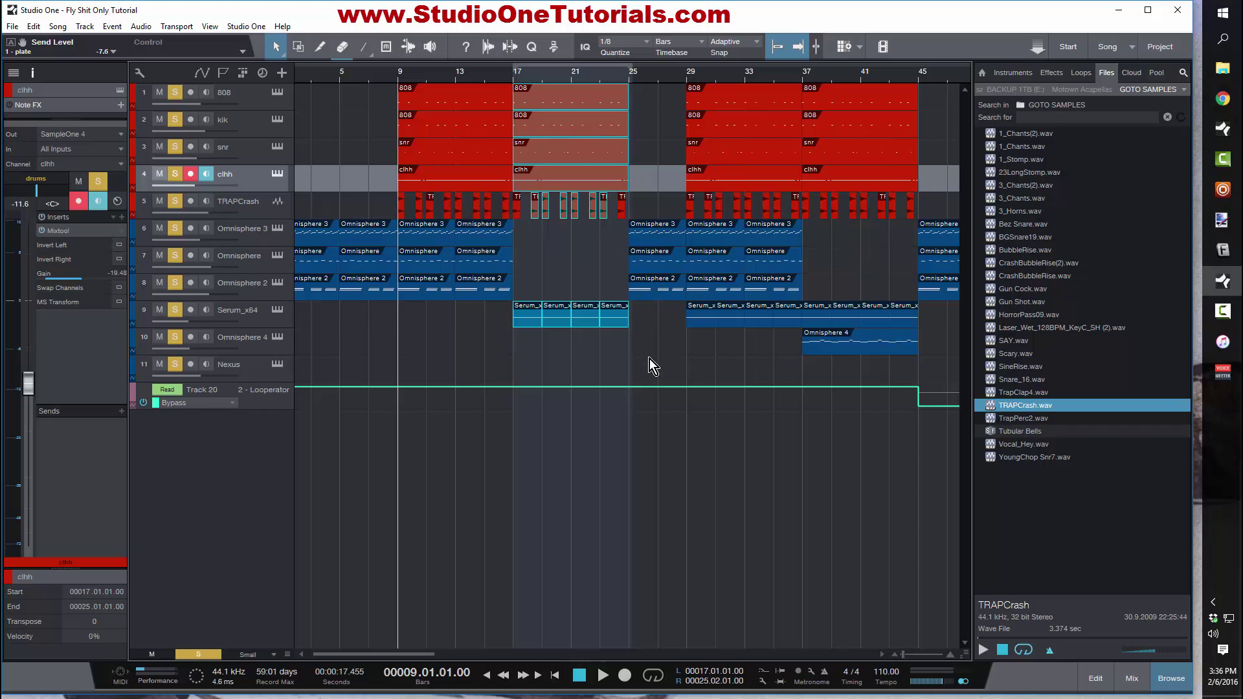
left_click_drag(650, 359, 689, 266)
left_click_drag(706, 382, 913, 104)
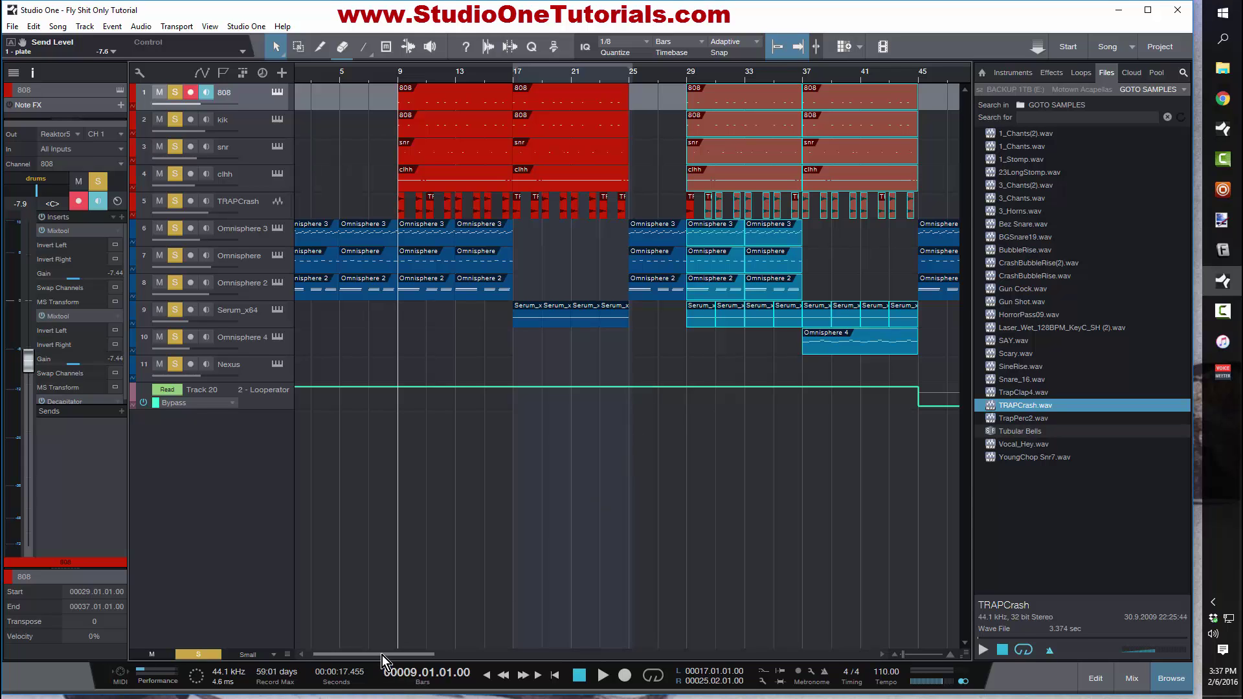
Step: Show the whole arrangement with all tracks at Overview height, and select the Nexus part at bar 69
left_click_drag(382, 655, 375, 563)
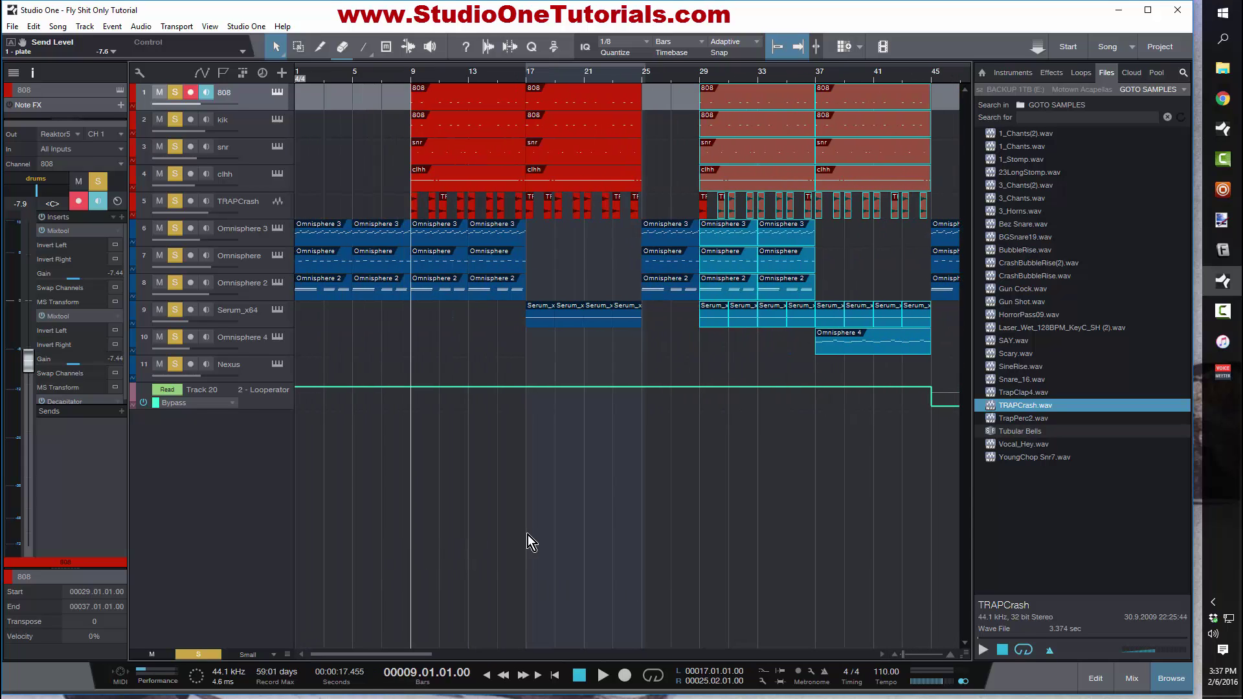
scroll(616, 489, "down", 5)
scroll(615, 481, "up", 6)
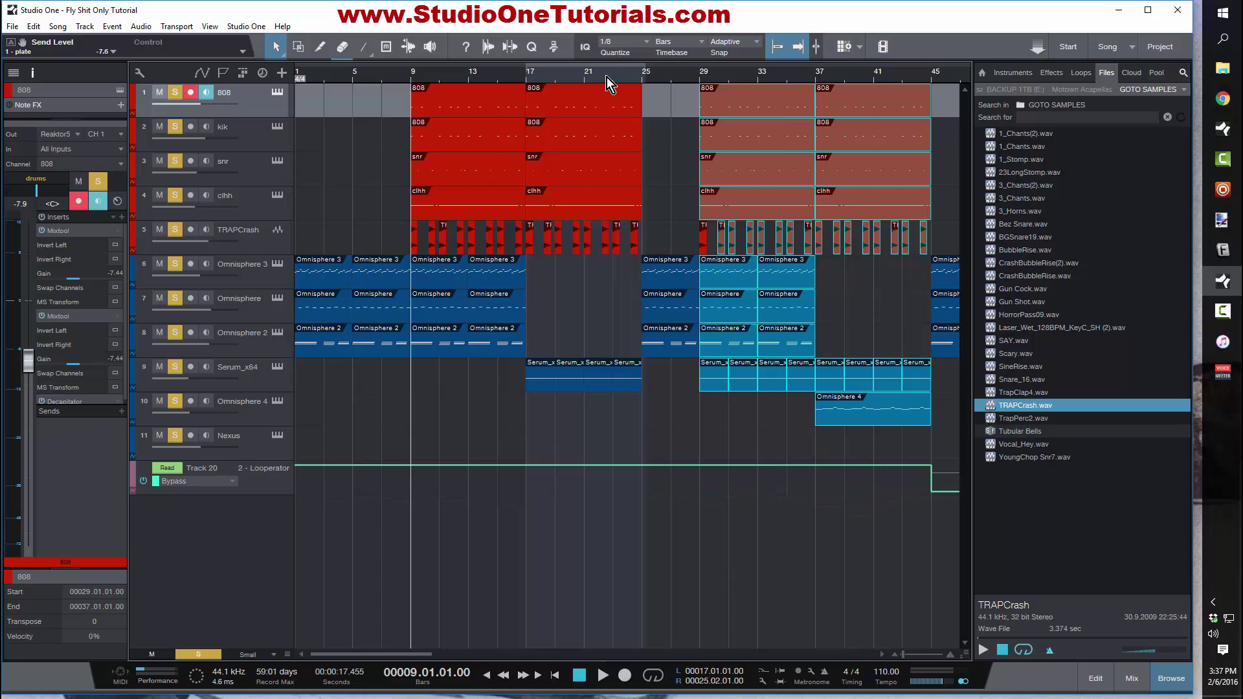
scroll(608, 76, "down", 5)
scroll(662, 227, "down", 4)
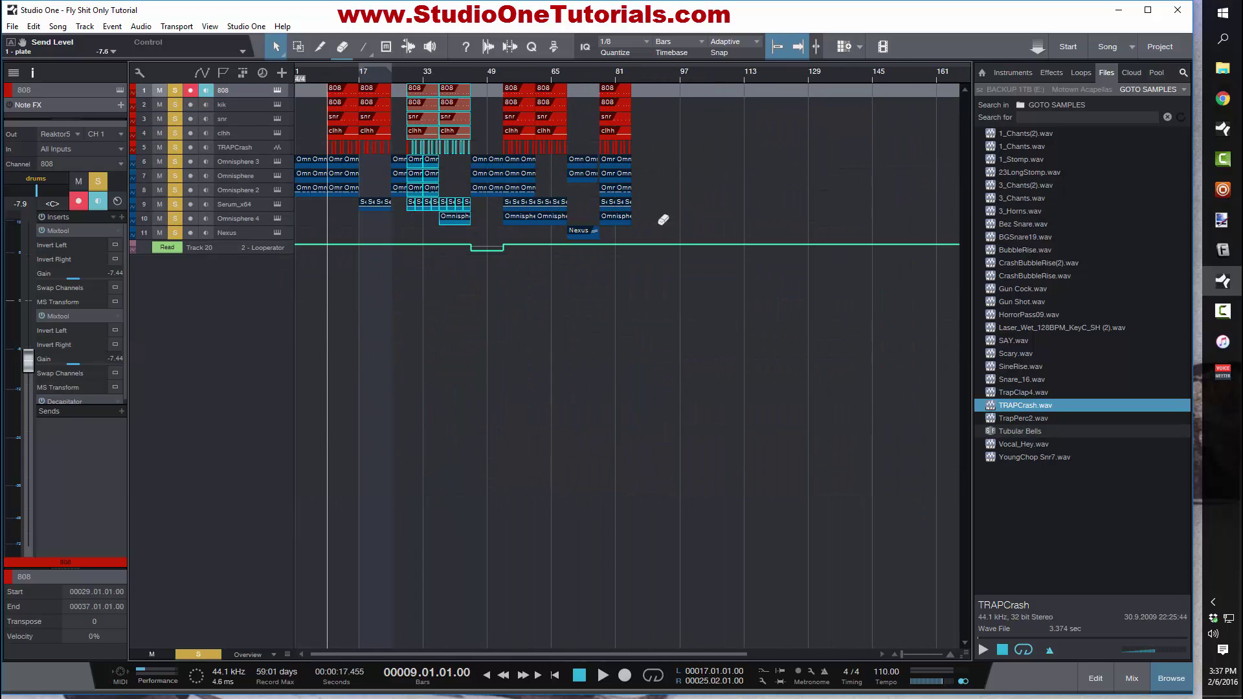
left_click(567, 210)
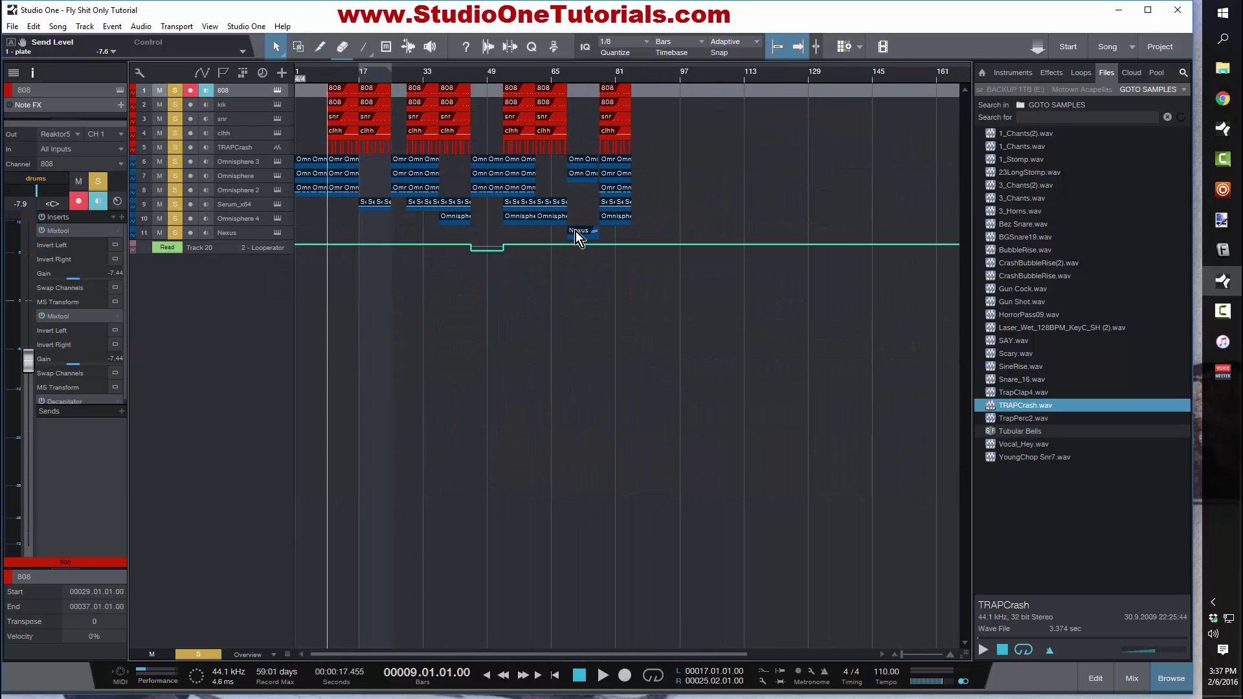
left_click(580, 233)
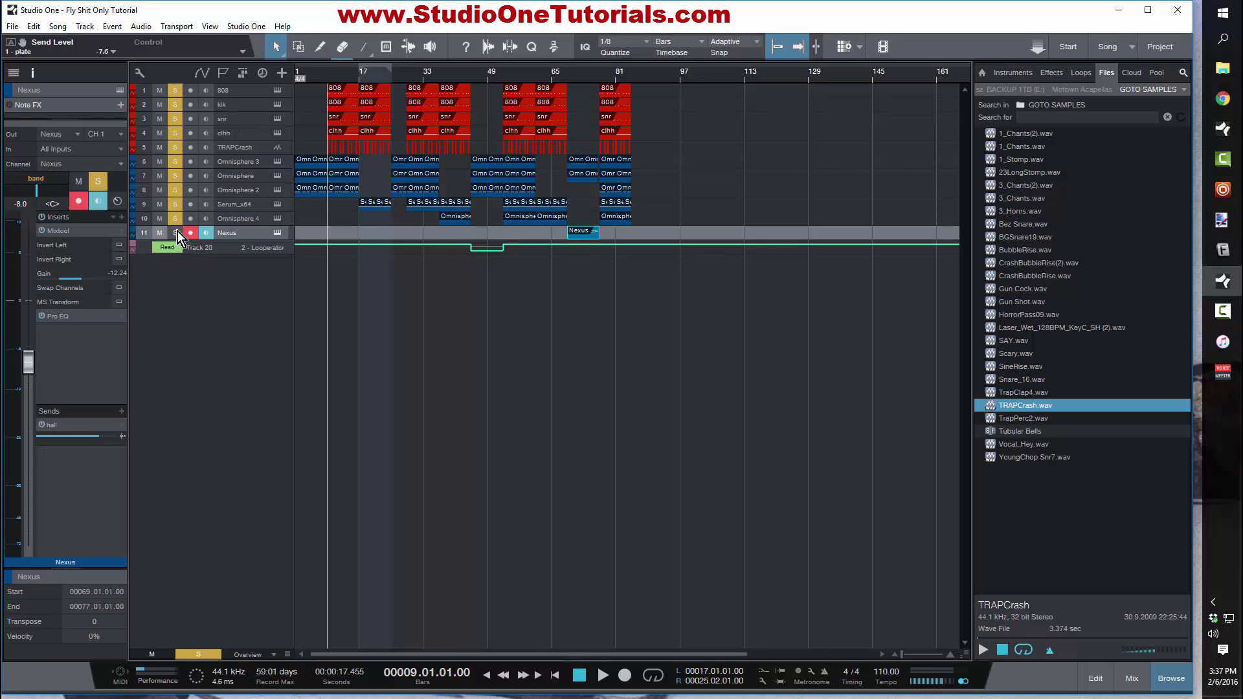
Step: Turn off solo on all eleven tracks, from Nexus up to 808, and select the Omnisphere 3 track
left_click_drag(174, 233, 174, 152)
left_click(175, 95)
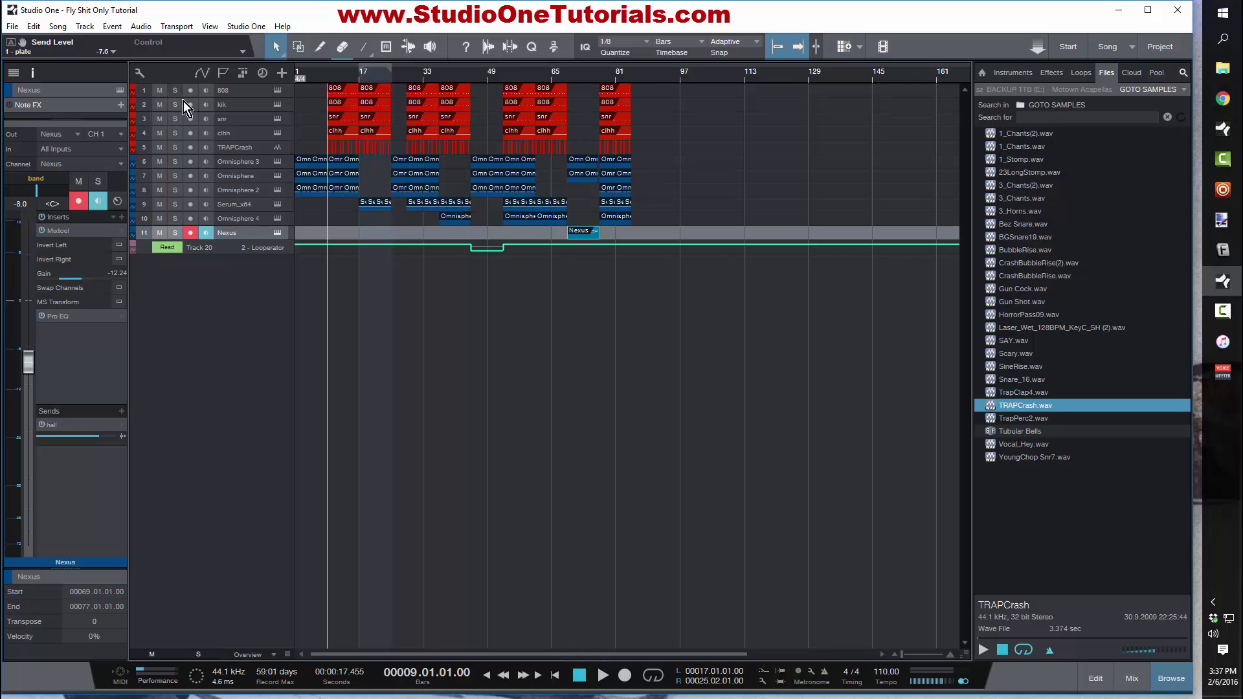
left_click(256, 166)
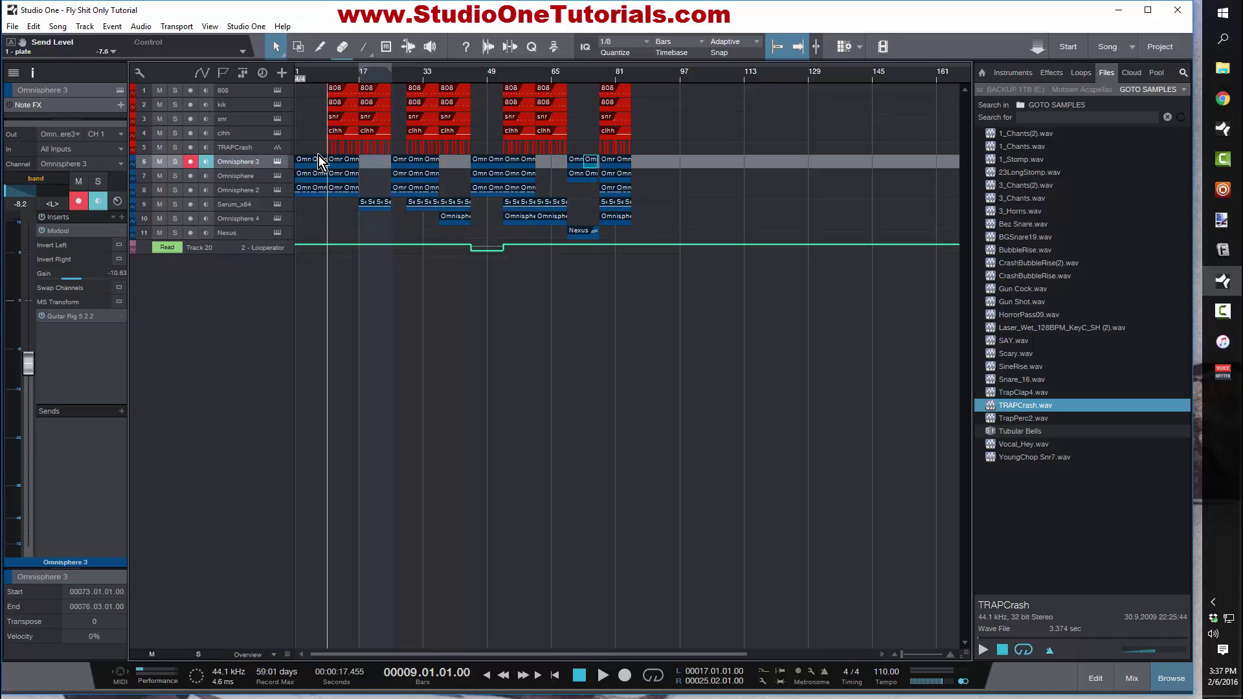